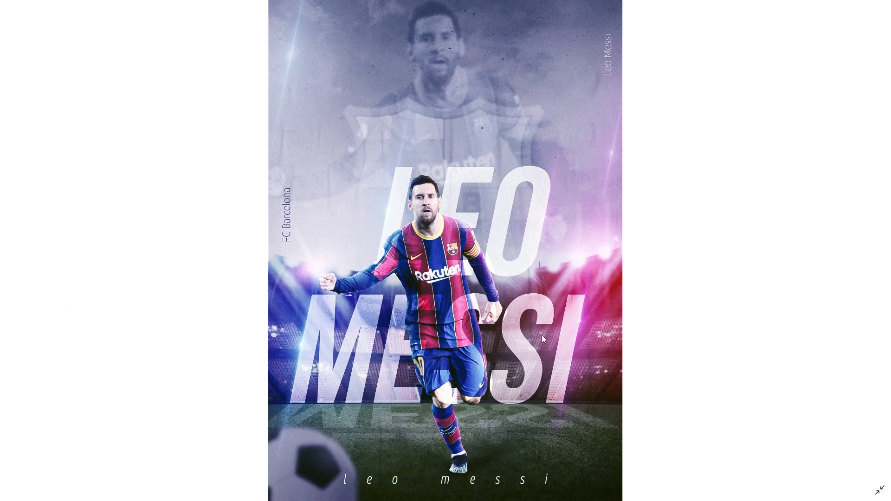
Minimize the full-screen preview of the finished poster and switch to the tutorial.psd document in Photoshop
left_click(880, 480)
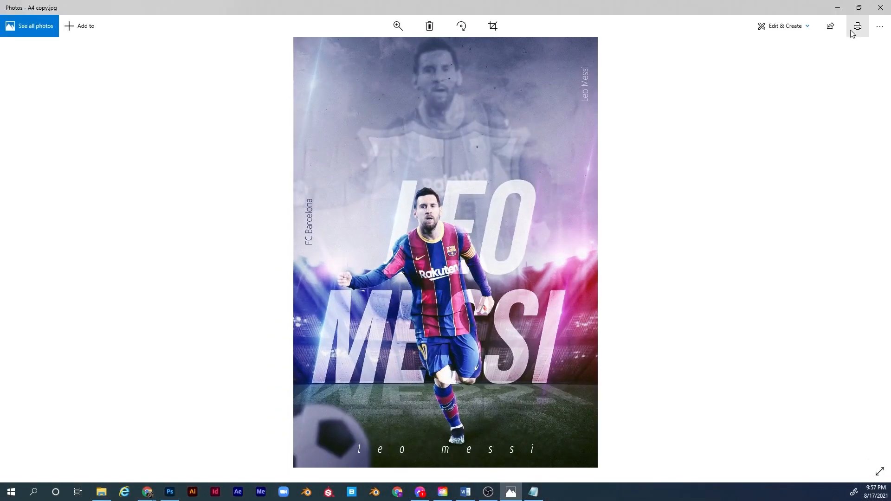
left_click(837, 9)
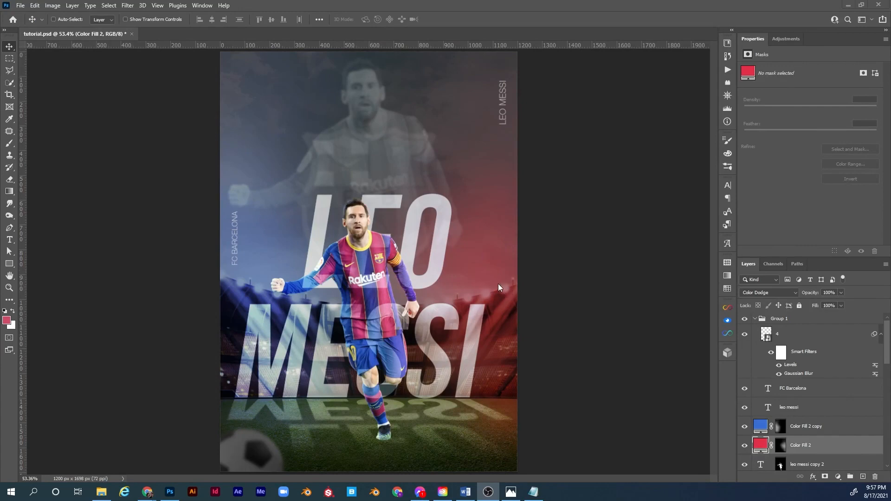
left_click(385, 280)
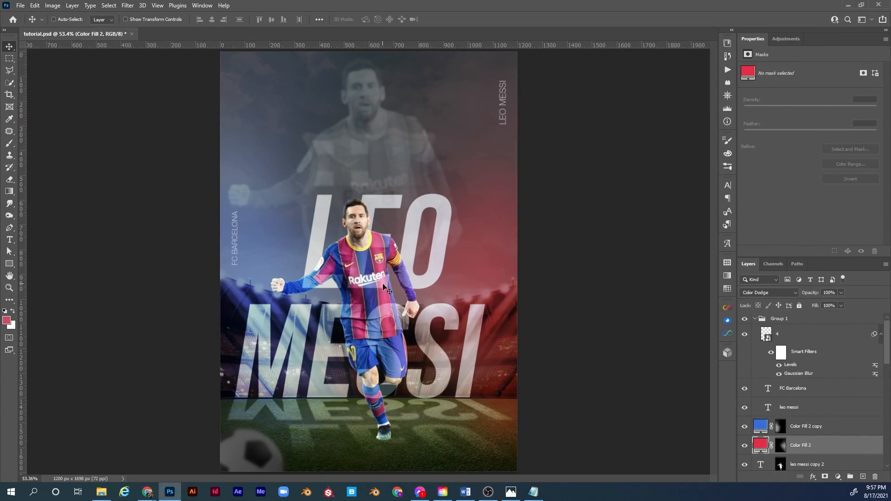
Examine the player, his feet and the blurred ball in the poster up close
key("z")
left_click_drag(383, 284, 415, 248)
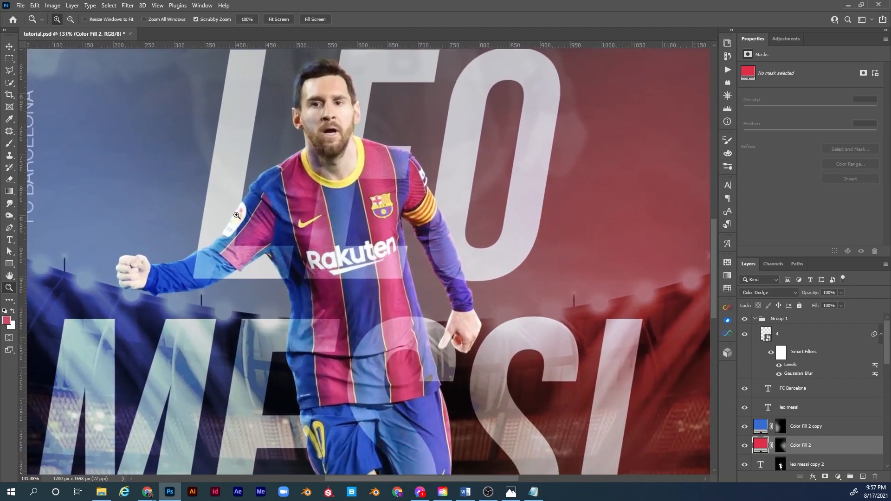
mouse_move(325, 300)
left_mouse_down()
mouse_move(290, 177)
mouse_move(395, 209)
mouse_move(473, 168)
left_mouse_up()
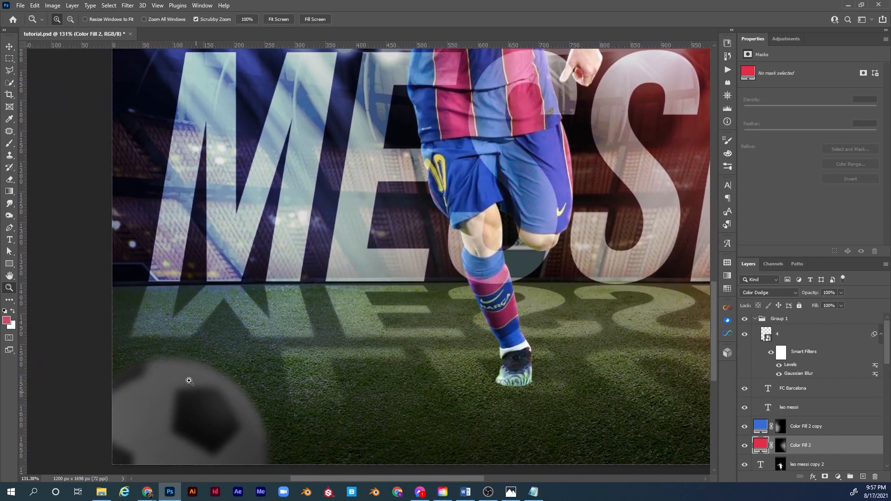
key("ctrl+0")
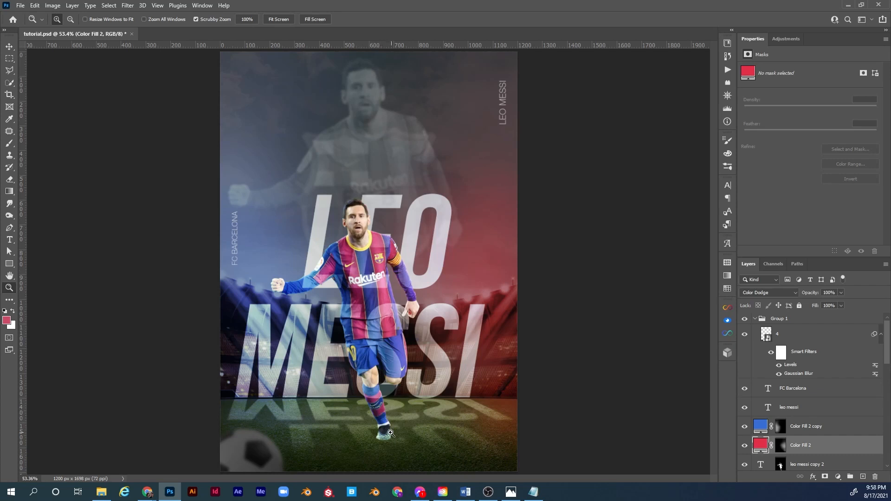
key("v")
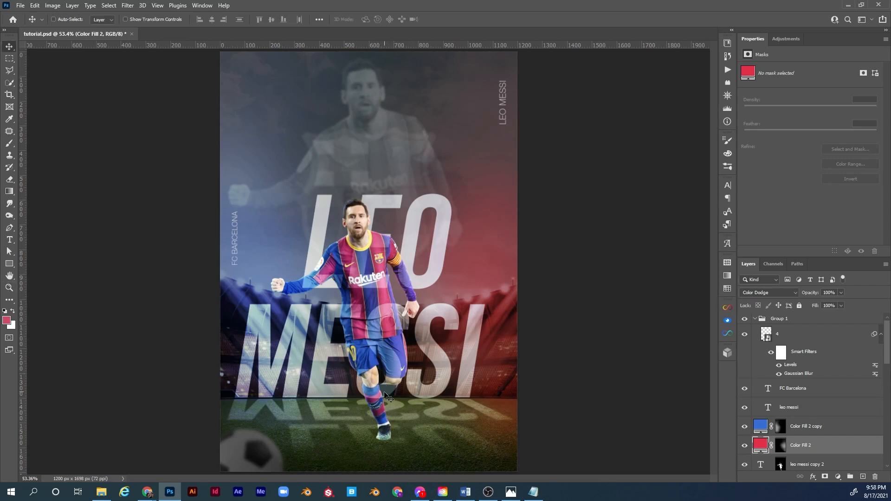
Add a new empty layer clipped to the player cutout, directly above Layer 1
left_click(385, 415)
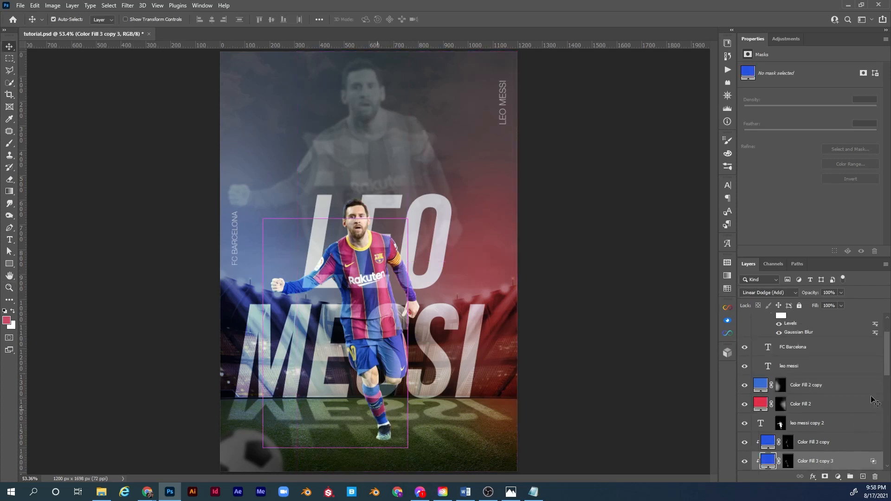
scroll(771, 408, "down", 5)
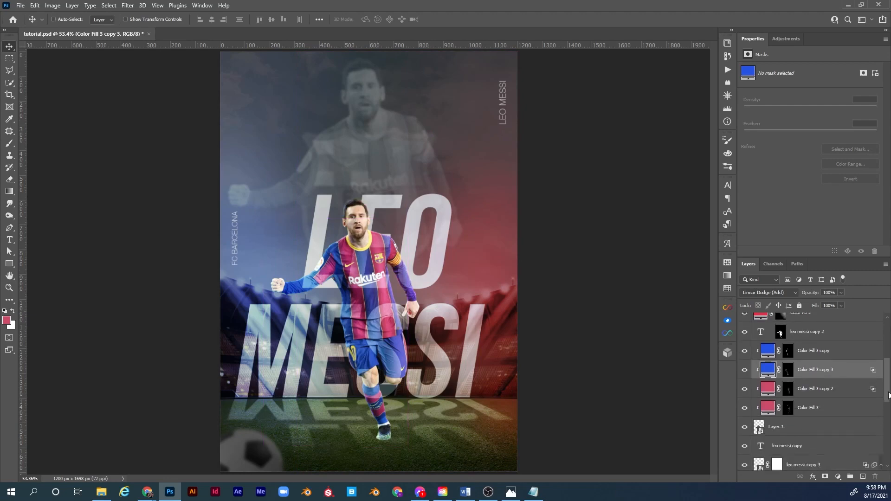
left_click(745, 398)
left_click(744, 398)
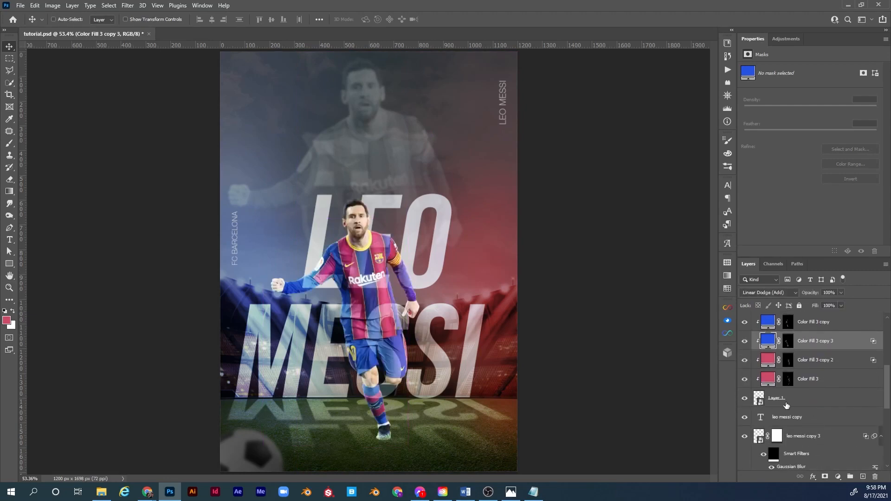
left_click(789, 398)
key("z")
mouse_move(397, 447)
left_mouse_down()
mouse_move(455, 431)
mouse_move(461, 380)
left_mouse_up()
key("b")
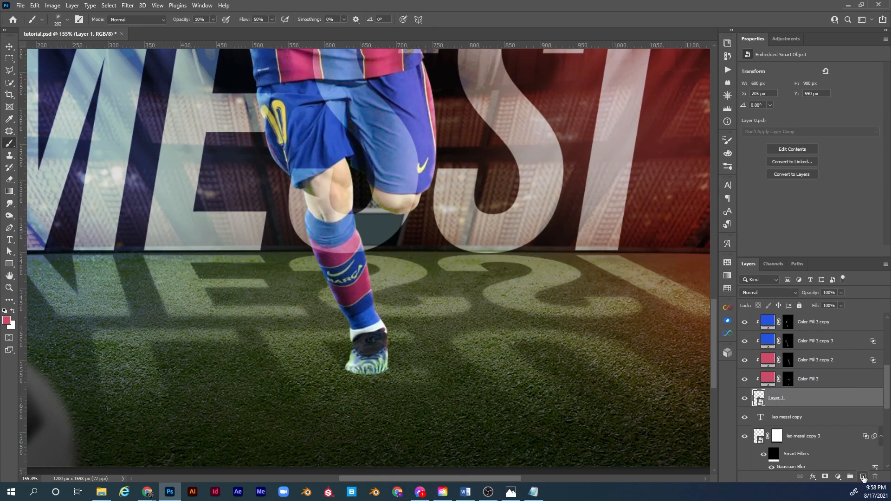
left_click(863, 477)
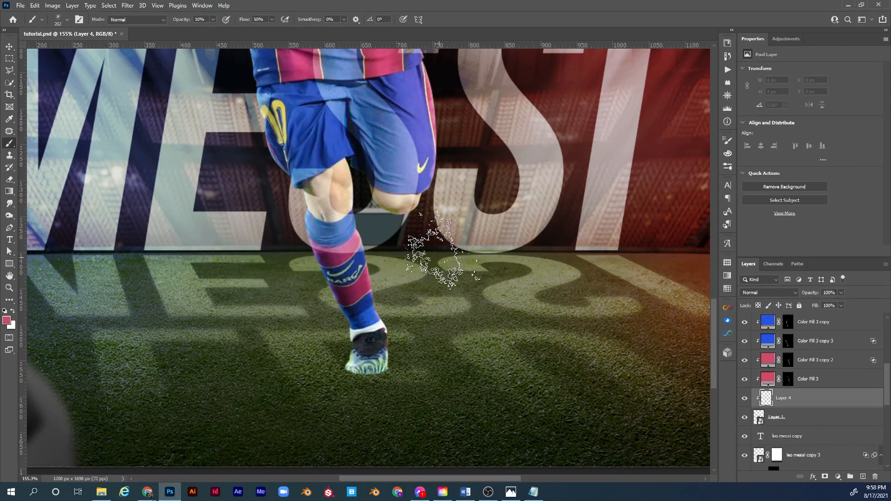
Choose the Soft Round general brush, reset the foreground color to black and reduce the brush size to 100 px
right_click(439, 250)
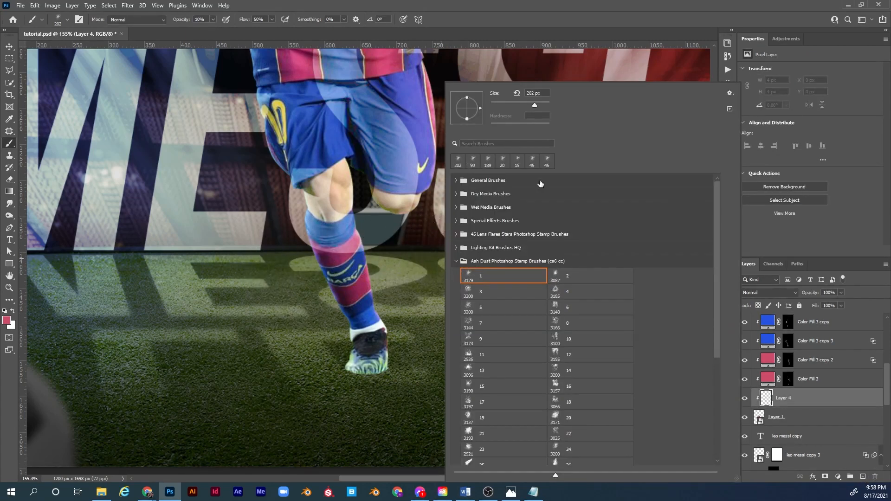
left_click(456, 181)
left_click(477, 195)
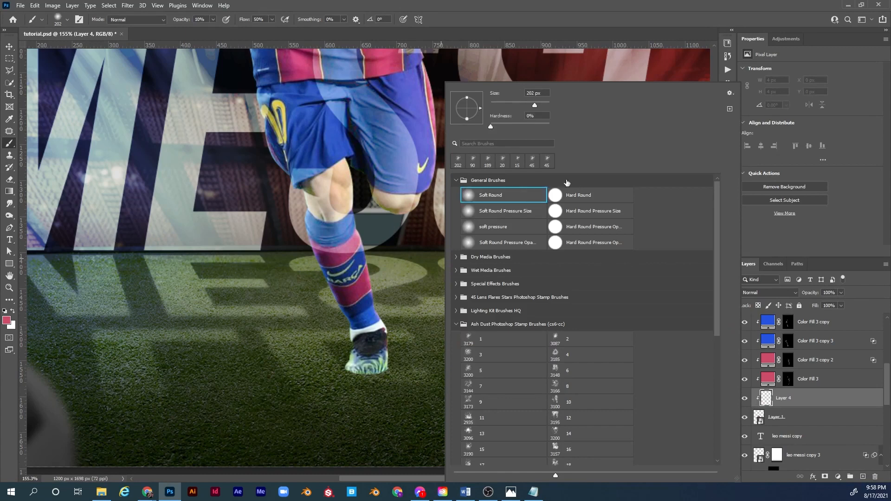
left_click(764, 402)
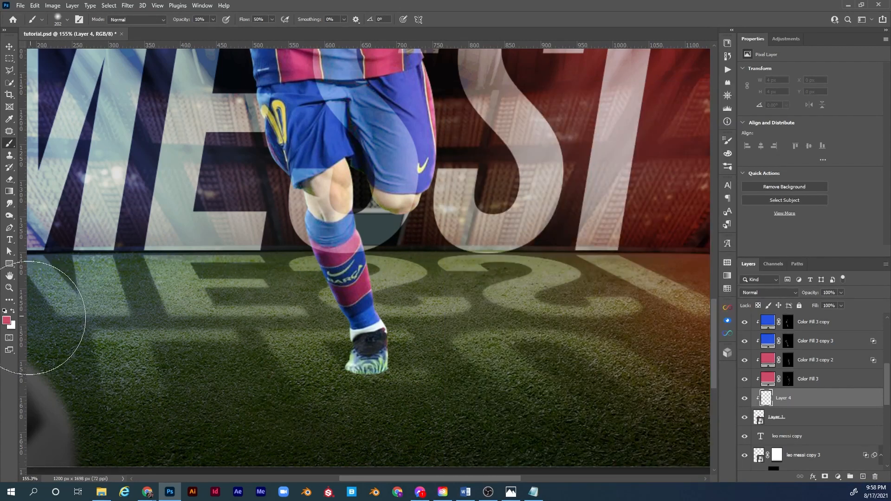
key("d")
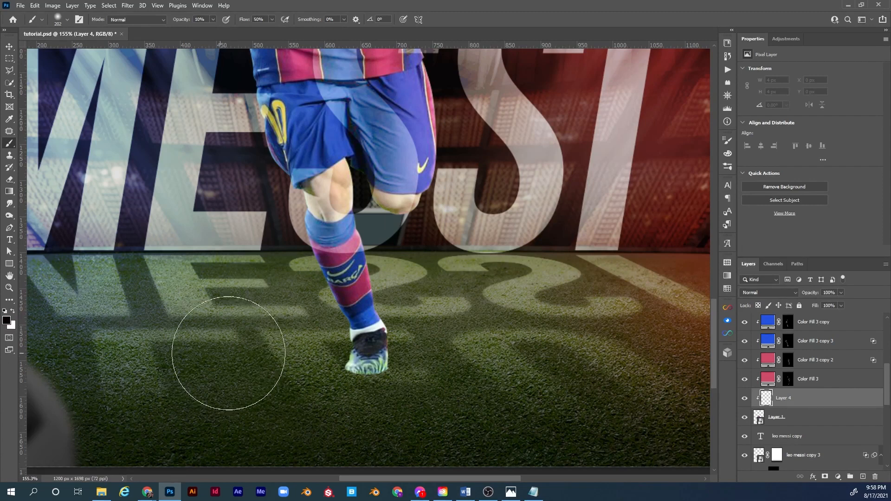
key("bracketleft")
key("bracketleft")
key("bracketleft")
key("bracketleft")
key("bracketleft")
key("bracketleft")
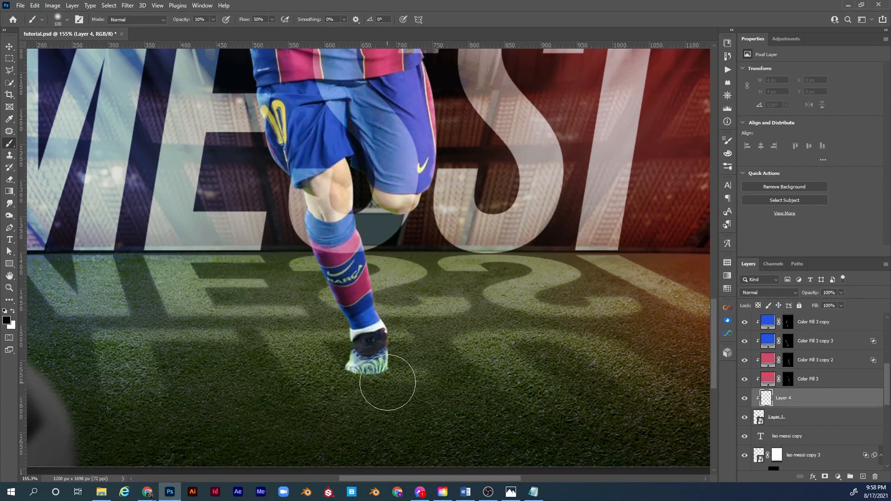
Paint soft black shading along the bottom of the player's shoe on the clipped layer, reducing the brush to about 45 px
left_click(398, 382)
key("bracketleft")
mouse_move(363, 396)
left_mouse_down()
mouse_move(348, 391)
mouse_move(373, 385)
mouse_move(338, 370)
mouse_move(342, 378)
mouse_move(400, 378)
left_mouse_up()
key("bracketleft")
key("bracketleft")
key("bracketleft")
key("bracketleft")
Sample the dark grass color beside the shoe and blend the sole into the ground, setting the brush to 35 px and 30% opacity
key("z")
key("b")
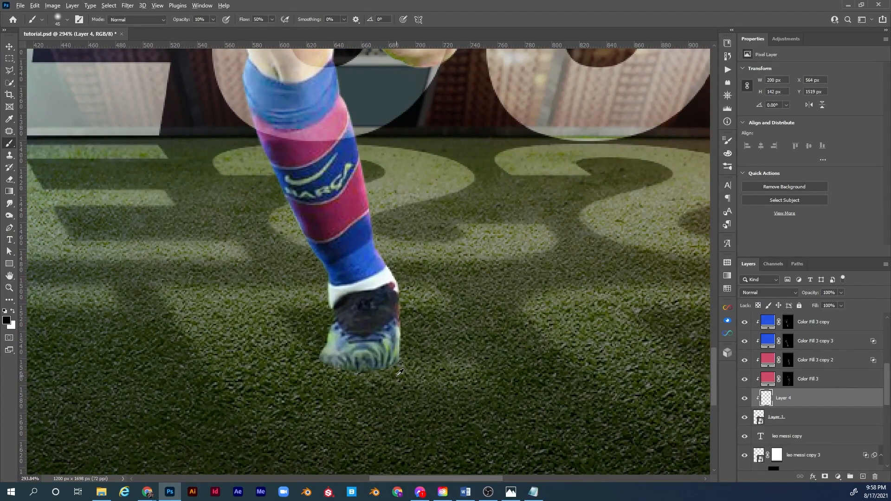
left_click(400, 372, "alt")
mouse_move(395, 392)
left_mouse_down()
mouse_move(326, 383)
mouse_move(301, 369)
mouse_move(301, 360)
mouse_move(332, 376)
mouse_move(315, 368)
mouse_move(332, 372)
mouse_move(365, 308)
mouse_move(350, 362)
mouse_move(314, 362)
mouse_move(345, 382)
mouse_move(415, 367)
mouse_move(375, 386)
mouse_move(327, 380)
mouse_move(305, 347)
mouse_move(339, 391)
mouse_move(405, 362)
mouse_move(408, 334)
mouse_move(351, 390)
mouse_move(298, 369)
mouse_move(373, 401)
mouse_move(367, 387)
mouse_move(305, 386)
mouse_move(320, 360)
mouse_move(355, 388)
mouse_move(310, 385)
left_mouse_up()
key("bracketleft")
key("bracketleft")
key("3")
key("ctrl+0")
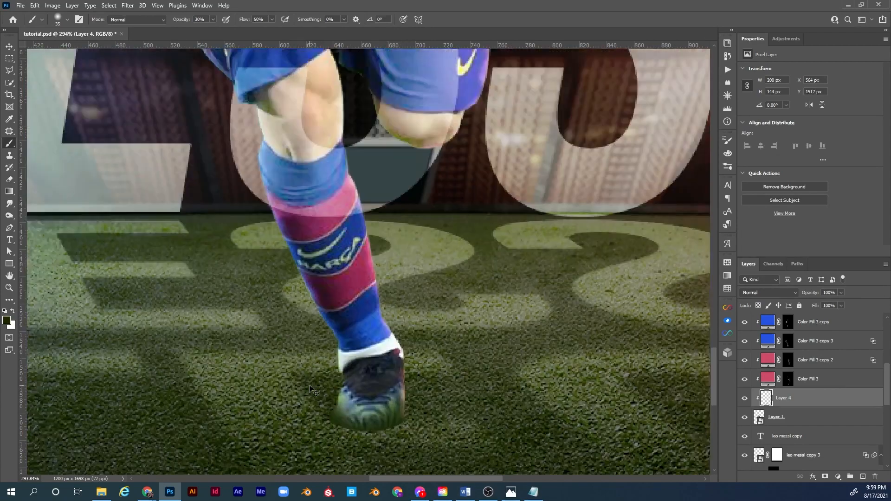
key("ctrl+0")
Add a clipped Solid Color fill layer in dark green 181d0e above the shoe shading and invert its mask to black
key("z")
left_click_drag(394, 441, 439, 442)
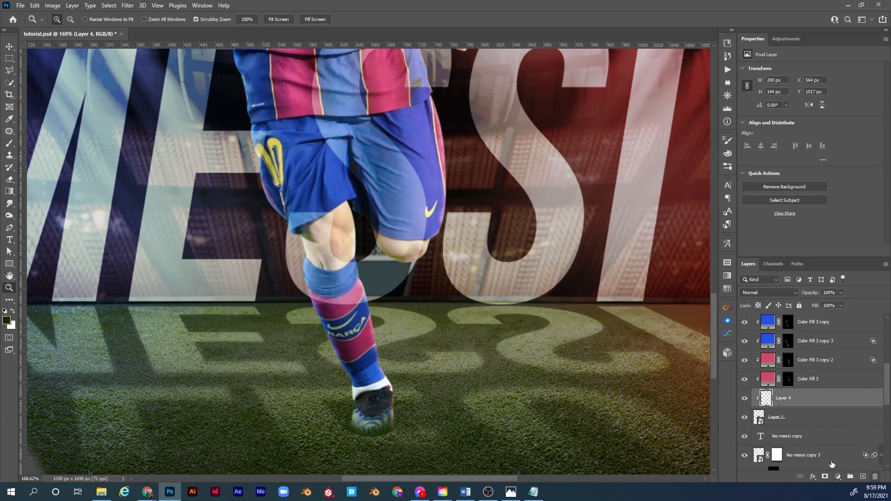
left_click(837, 477)
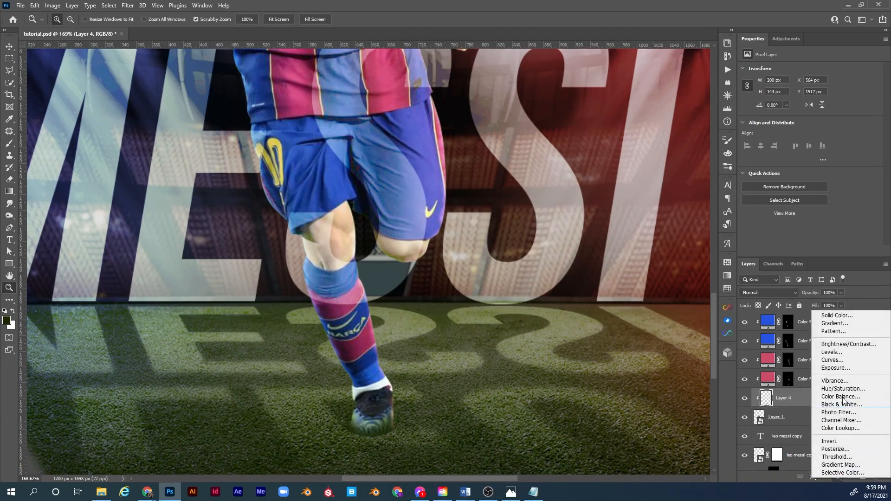
left_click(840, 316)
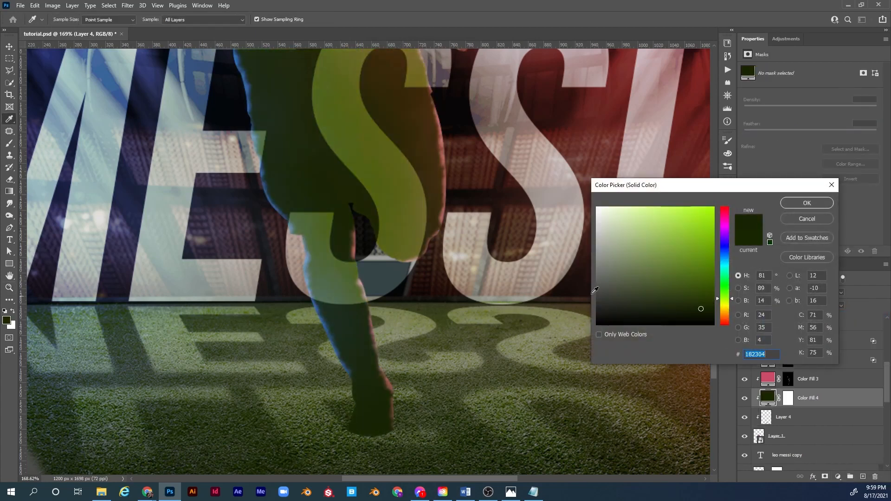
left_click_drag(678, 311, 656, 313)
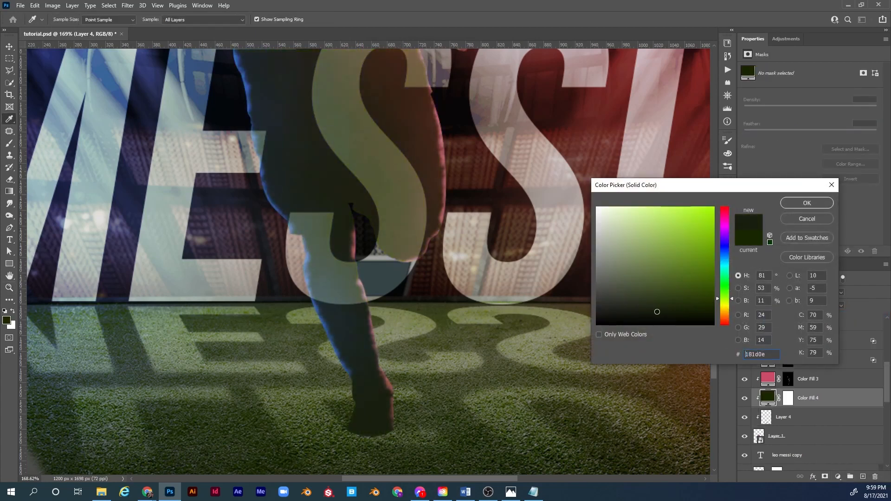
left_click(805, 203)
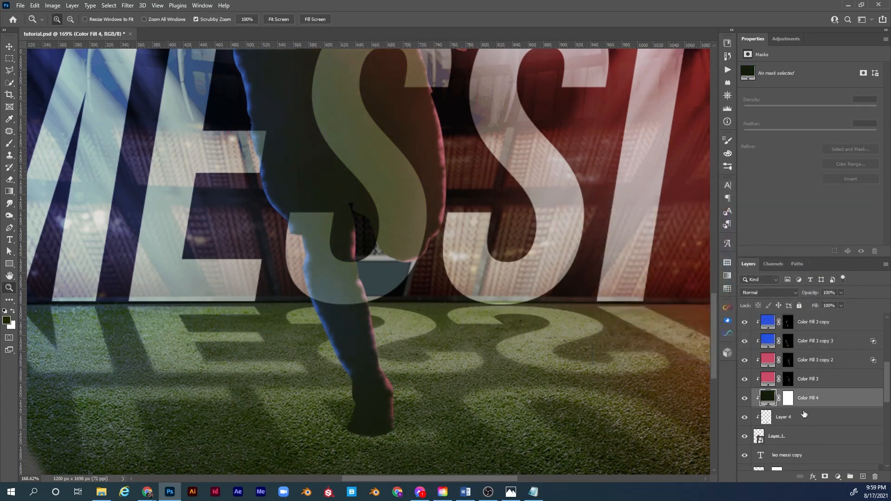
left_click(789, 399)
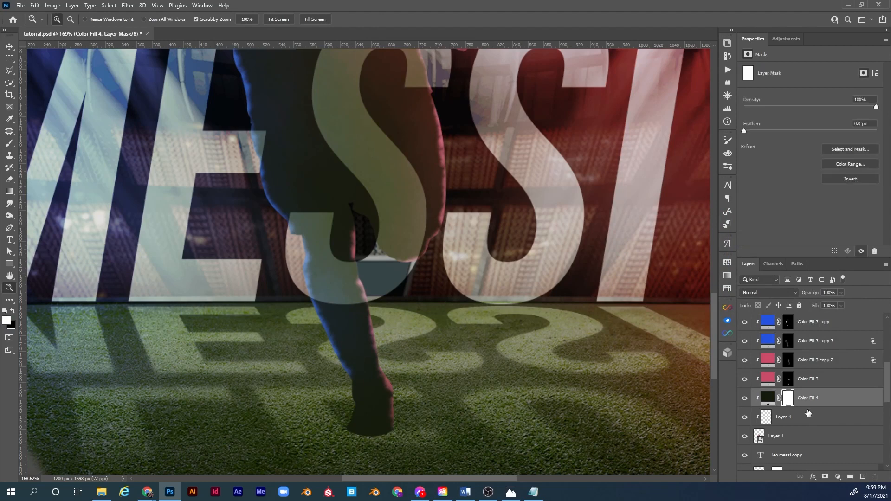
key("ctrl+i")
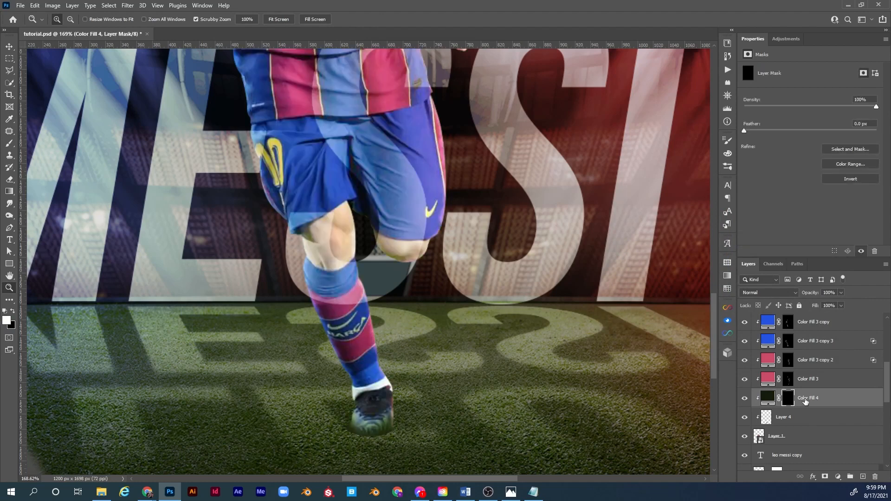
Choose brush 1 from the Ash Dust Photoshop Stamp Brushes set for the fill mask and reduce its size to 80 px
key("b")
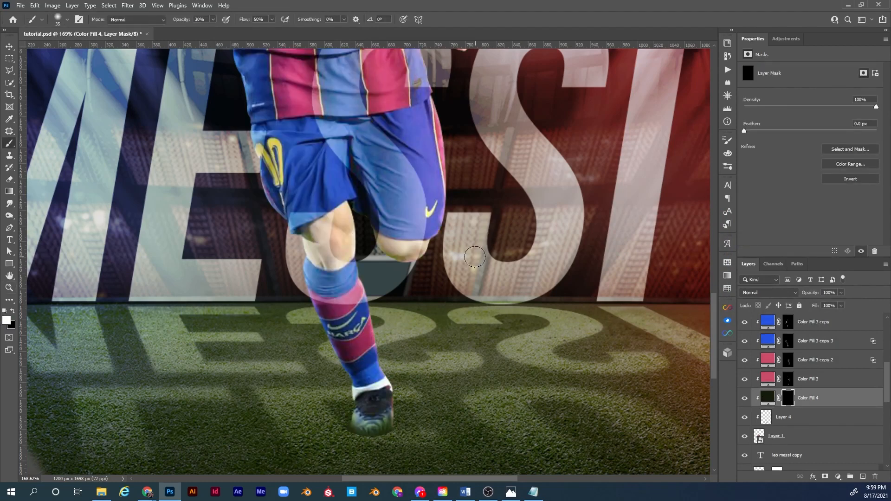
right_click(482, 245)
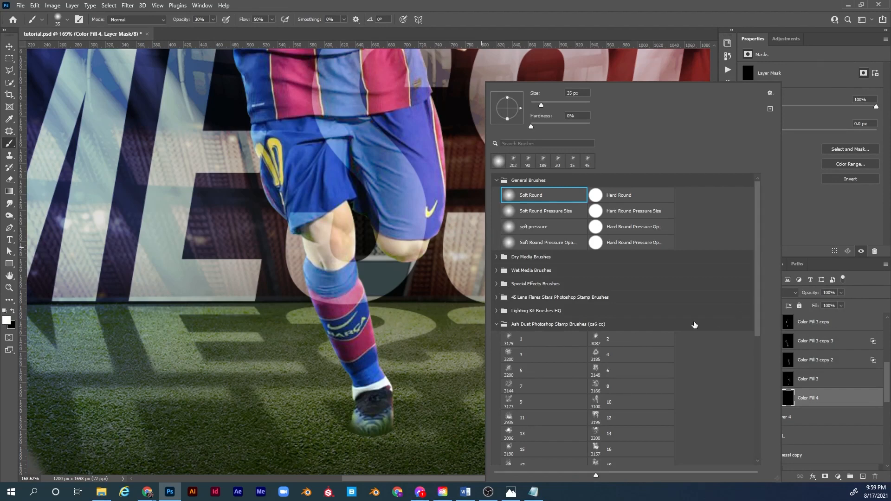
left_click(534, 344)
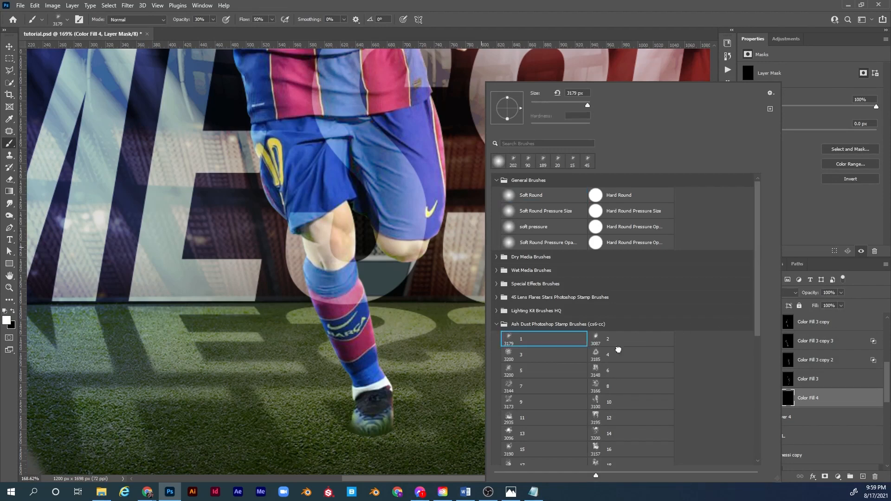
left_click(795, 401)
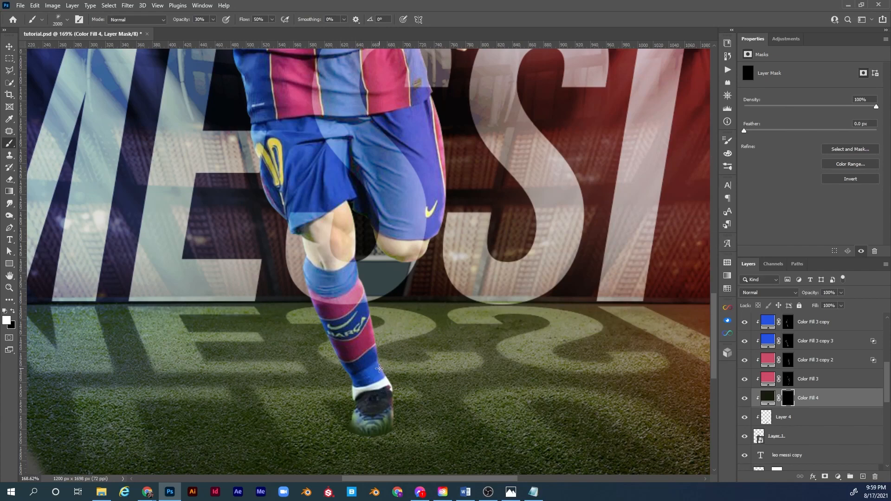
key("bracketleft")
key("bracketleft")
key("bracketleft")
key("bracketleft")
key("bracketleft")
key("bracketleft")
key("bracketleft")
key("bracketleft")
key("bracketleft")
key("bracketleft")
key("bracketleft")
key("bracketleft")
key("bracketleft")
key("bracketleft")
key("bracketleft")
key("bracketleft")
key("bracketleft")
key("bracketleft")
key("bracketleft")
key("bracketleft")
key("bracketleft")
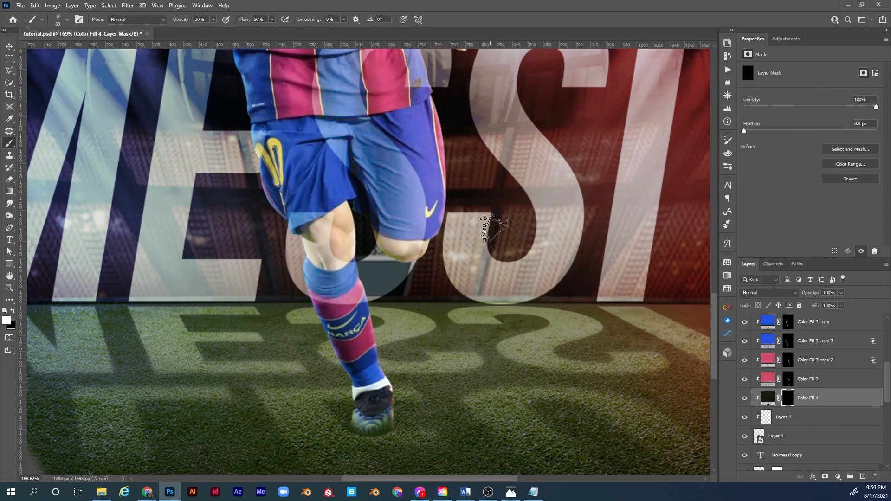
Enable Scattering and Shape Dynamics for the brush, raise the scatter, and set size jitter to 19% and angle jitter to 37%
left_click(727, 140)
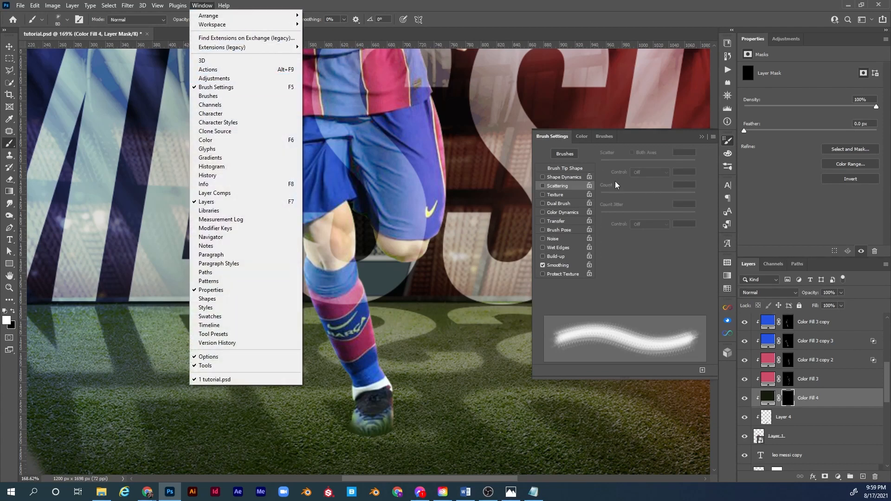
left_click(571, 181)
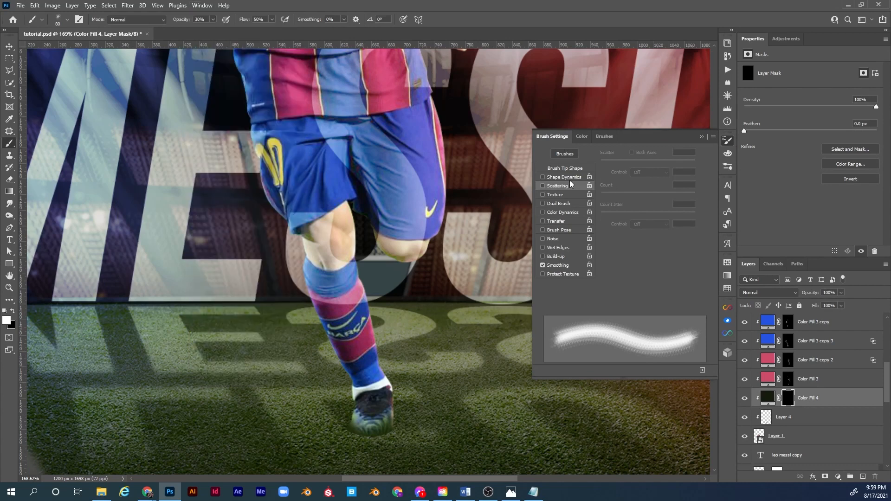
left_click(543, 185)
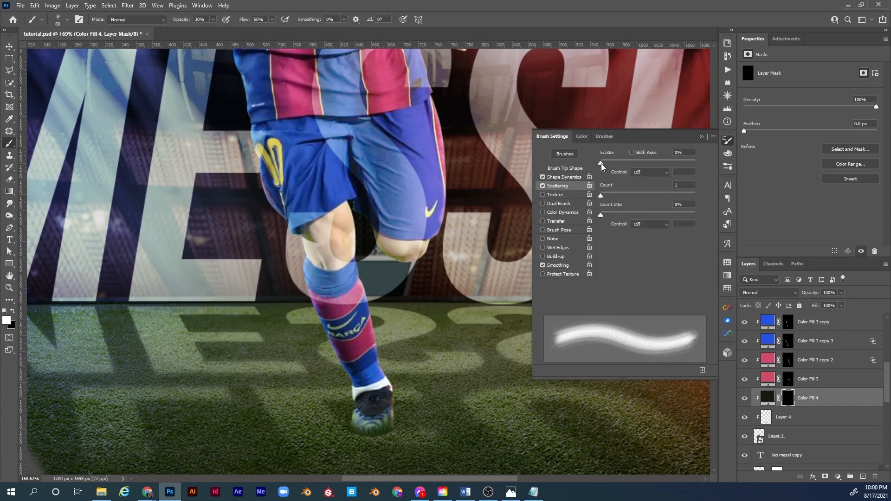
left_click_drag(601, 162, 619, 168)
left_click(565, 177)
left_click_drag(606, 232, 623, 233)
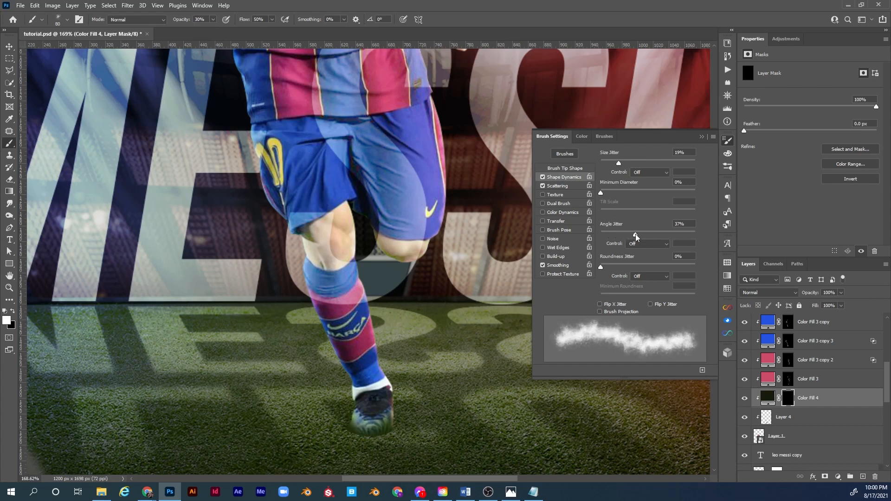
left_click(701, 136)
Reduce the brush to 25 px for work on the shoe and raise its opacity to 88%
key("z")
mouse_move(408, 431)
left_mouse_down()
mouse_move(471, 408)
mouse_move(511, 378)
left_mouse_up()
key("b")
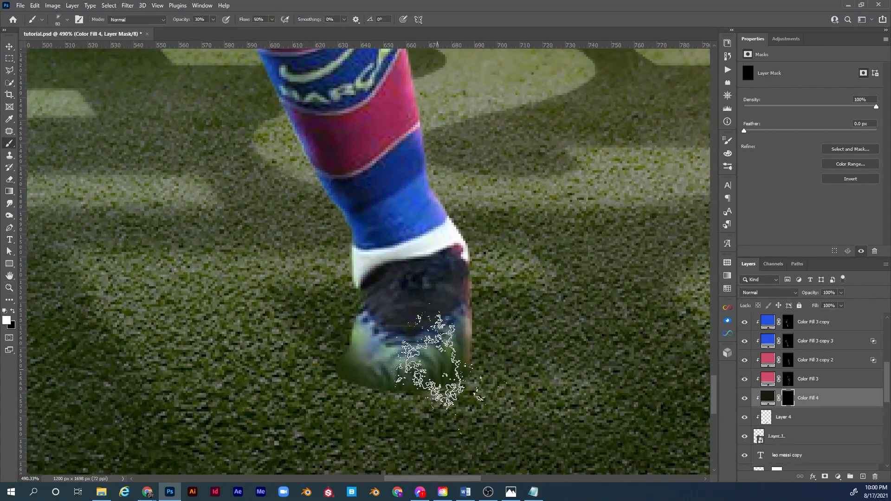
key("bracketleft")
key("bracketleft")
key("bracketleft")
key("bracketleft")
key("bracketleft")
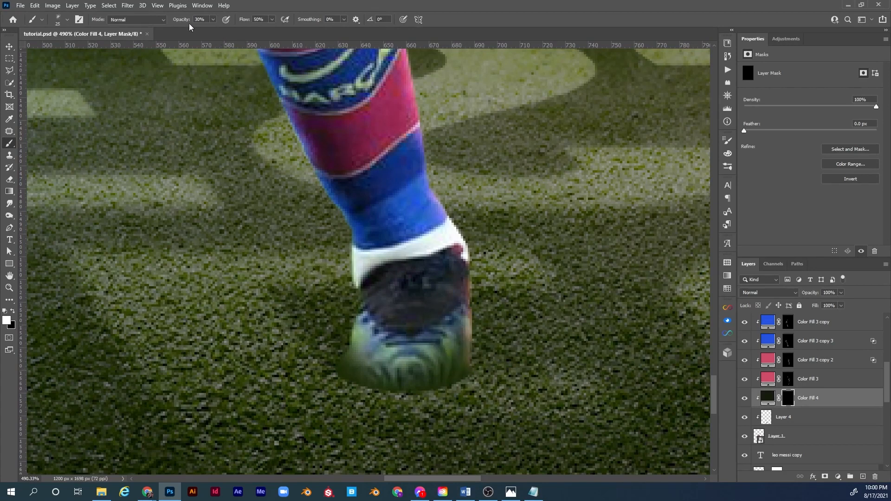
left_click_drag(182, 21, 192, 23)
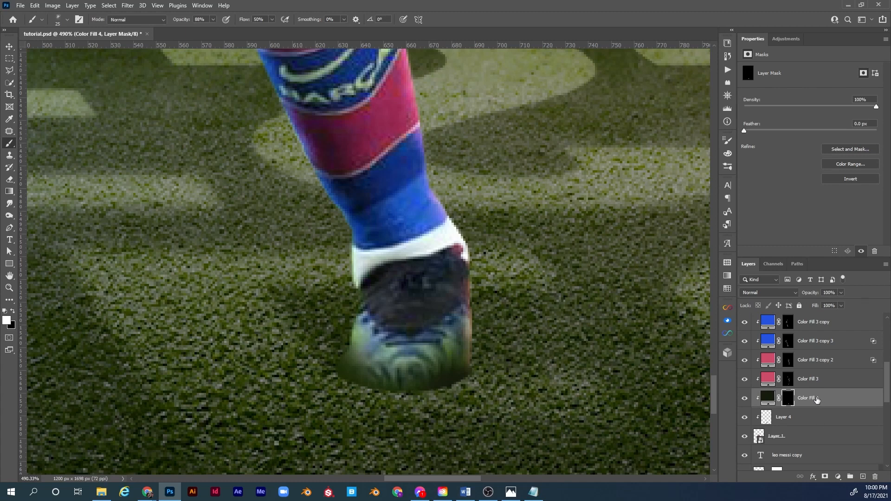
Move the Color Fill 4 layer below the player layer, target its mask, and undo the test stroke beside the shoe
left_click_drag(815, 401, 821, 435)
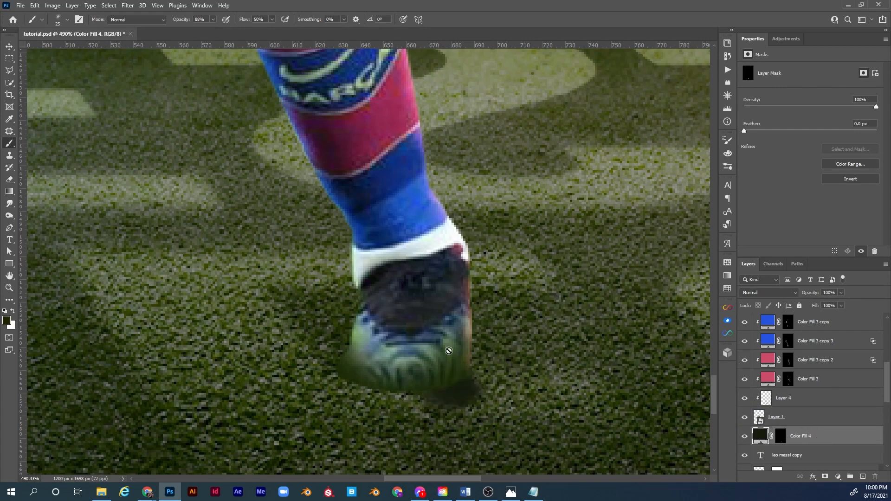
left_click(781, 439)
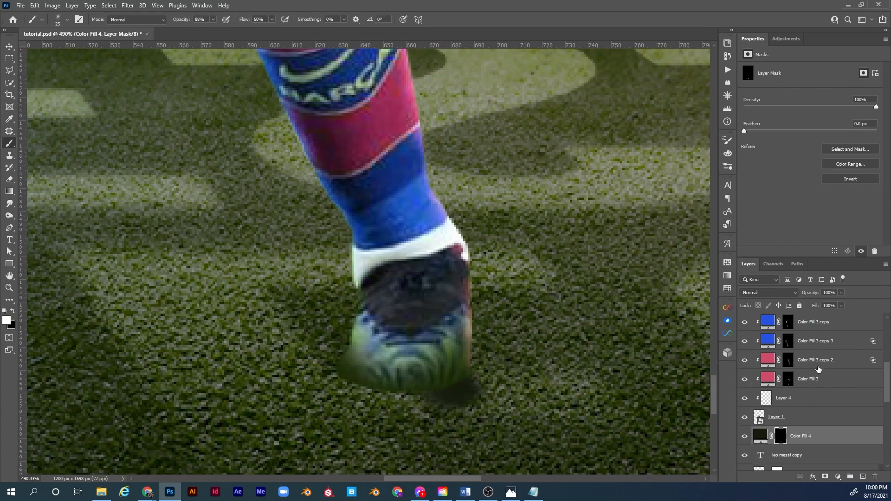
key("ctrl+z")
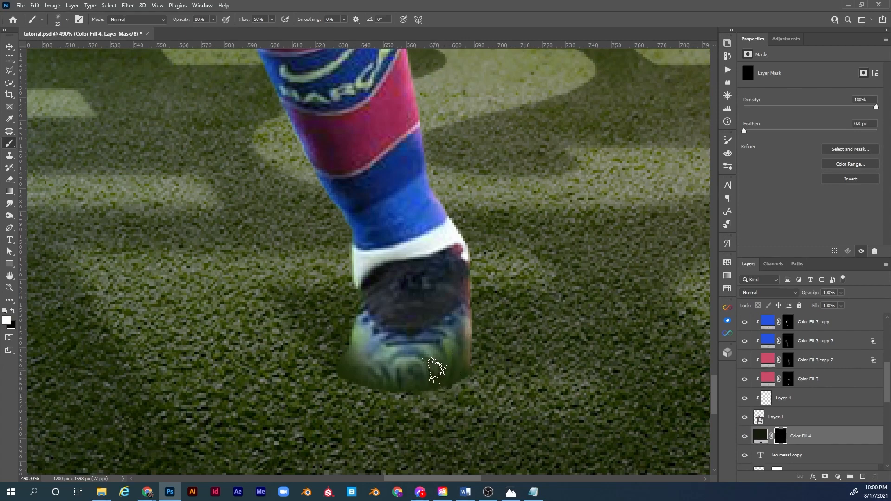
Paint a contact shadow along the shoe's sole on the fill mask at 40% opacity, reducing the brush to 10 px
key("4")
mouse_move(457, 377)
left_mouse_down()
mouse_move(422, 388)
mouse_move(358, 378)
mouse_move(396, 386)
left_mouse_up()
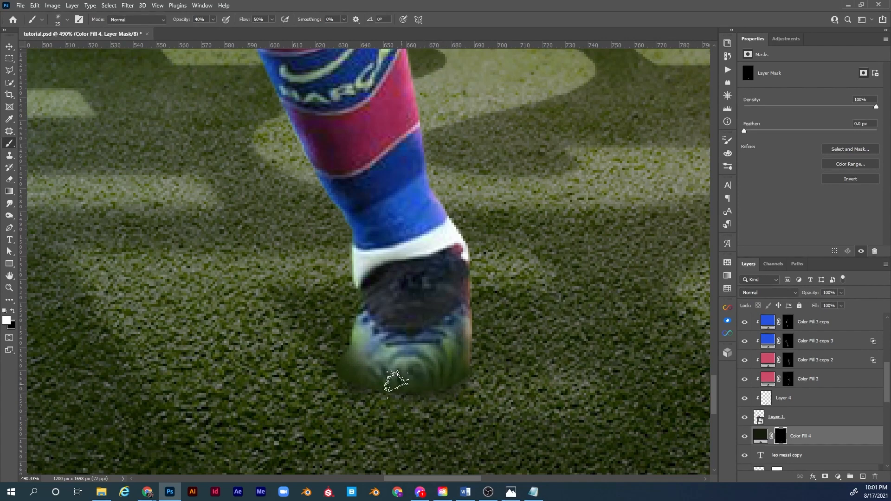
key("bracketleft")
key("bracketleft")
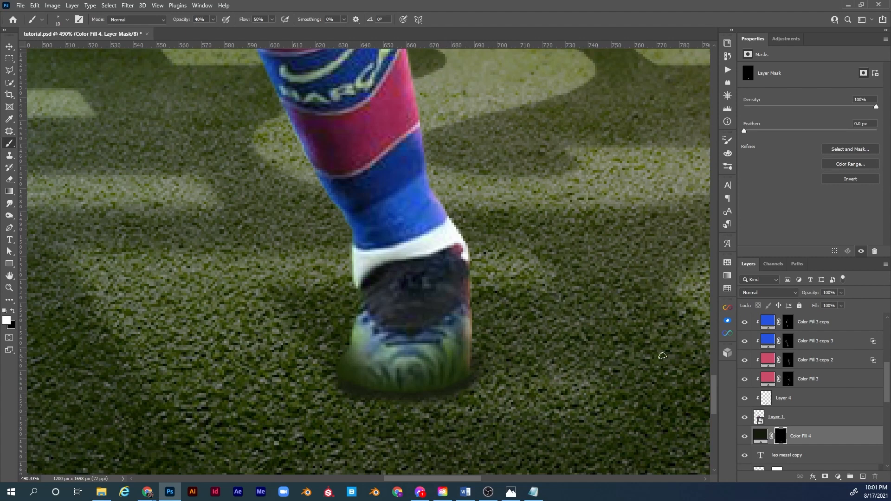
Set the Color Fill 4 layer to Multiply blending and undo the last shadow stroke
left_click(772, 293)
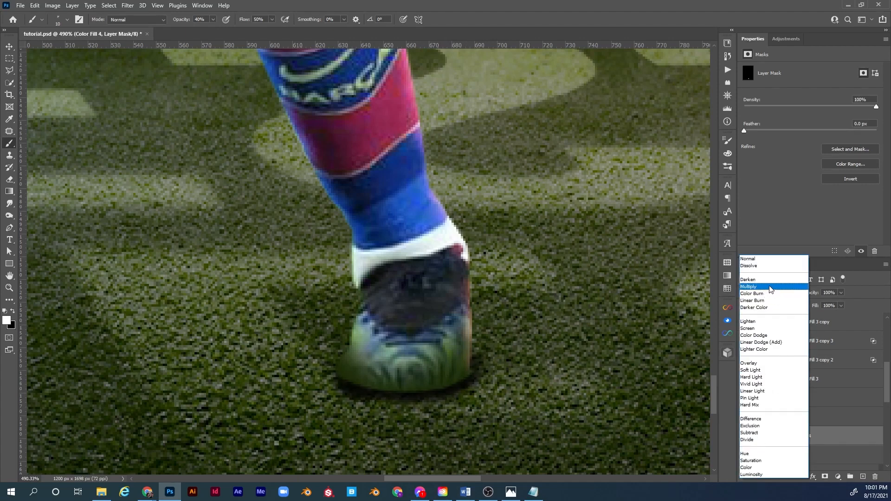
left_click(769, 289)
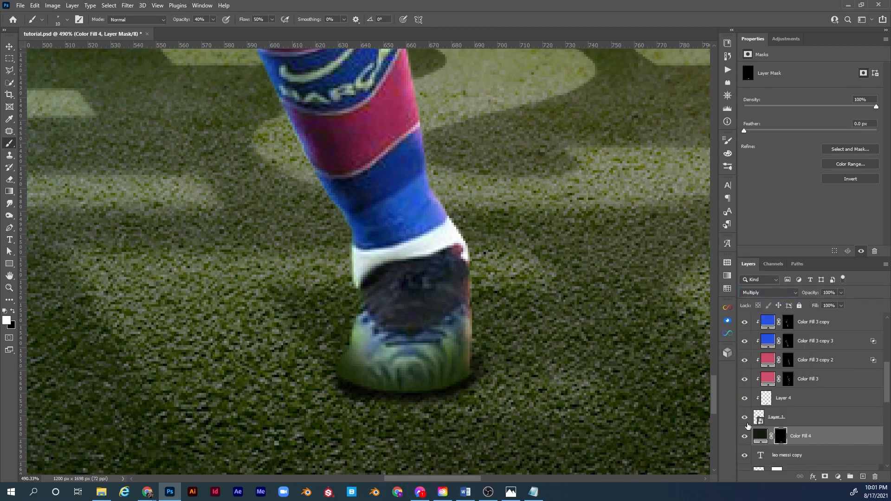
key("ctrl+z")
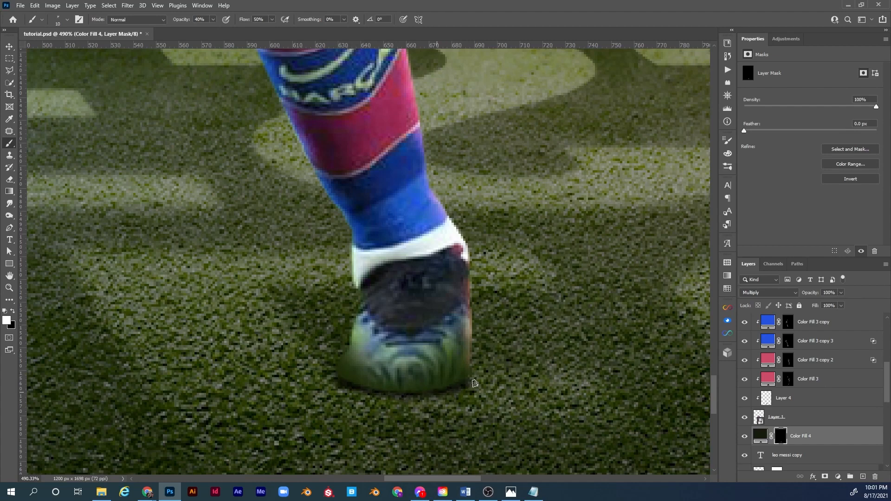
Duplicate the Color Fill 4 layer and target the copy's mask
scroll(395, 366, "down", 10)
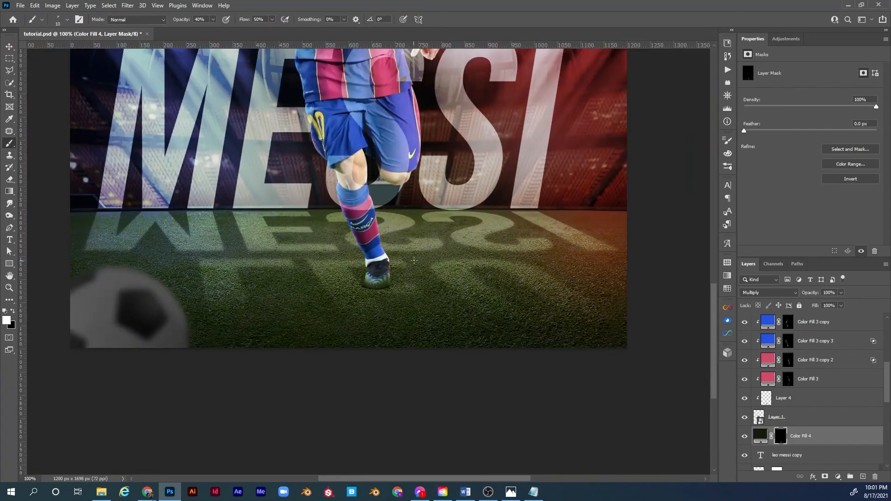
left_click_drag(408, 272, 379, 364)
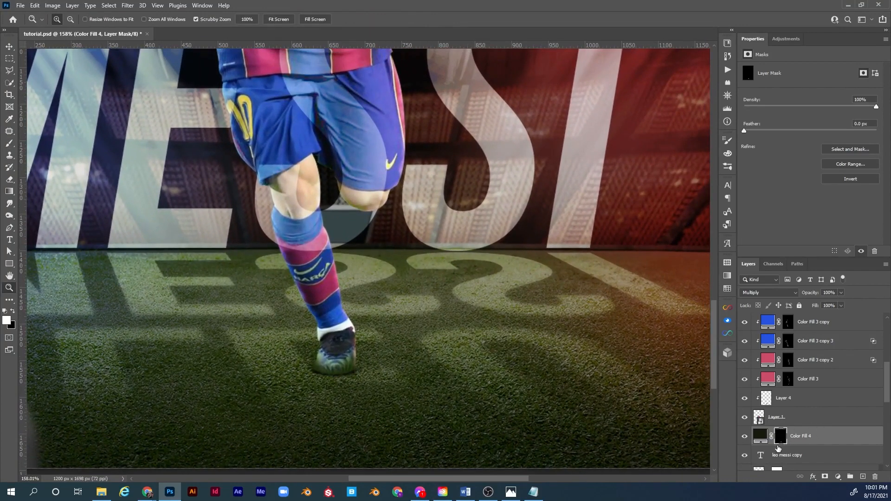
left_click_drag(805, 437, 806, 432)
left_click(781, 436)
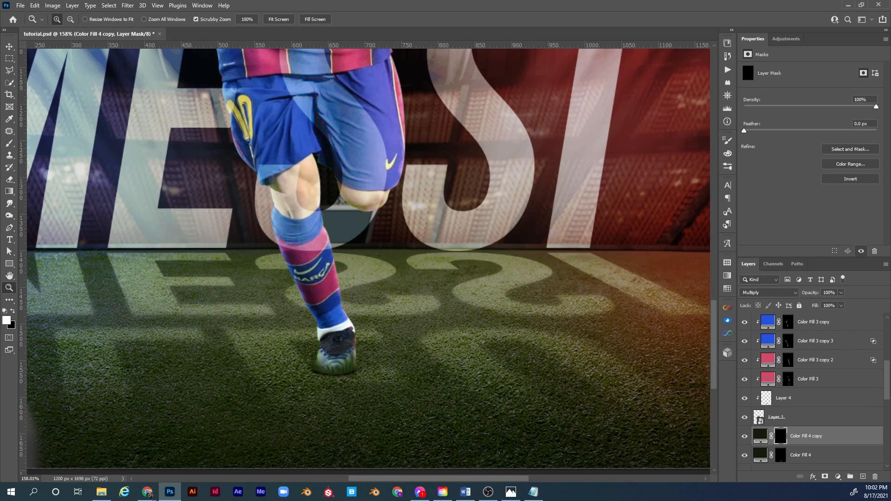
Paint a soft cast shadow on the grass to the right of the shoe with a 60 px brush at 10% opacity
key("b")
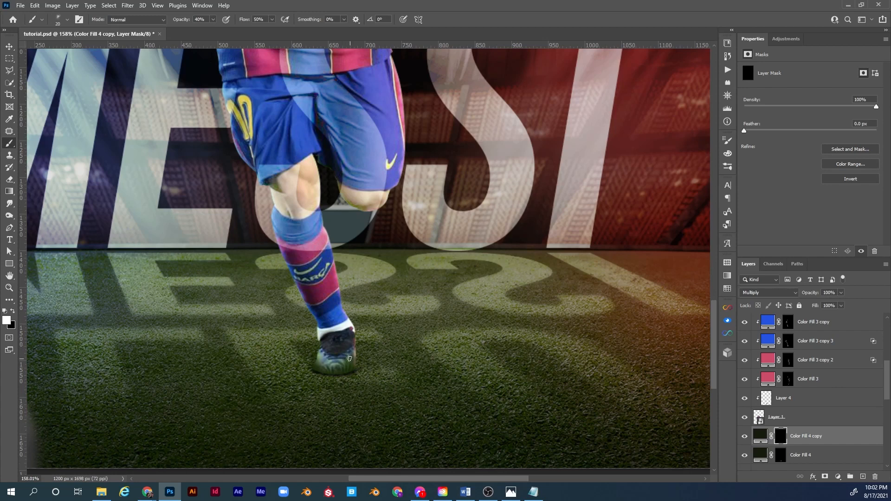
key("bracketright")
key("bracketright")
key("bracketright")
key("1")
left_click_drag(375, 329, 395, 353)
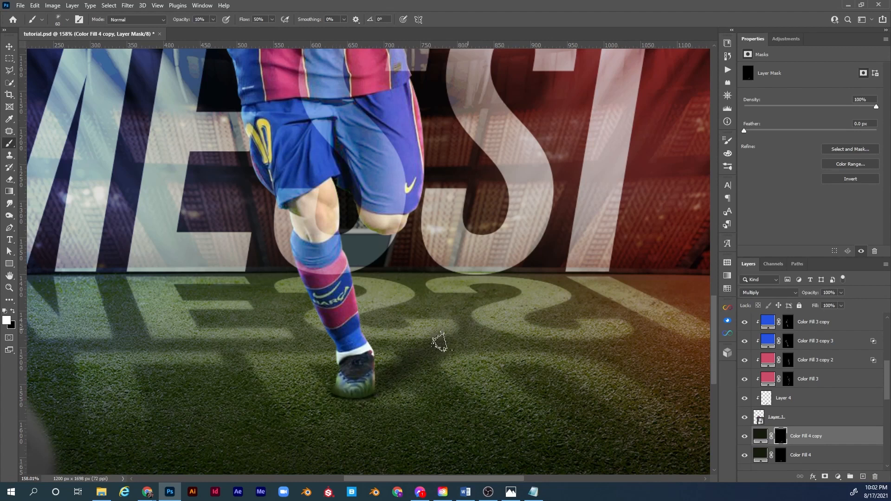
Refine the cast shadow right of the shoe by alternating black and white paint on the copied fill's mask
key("x")
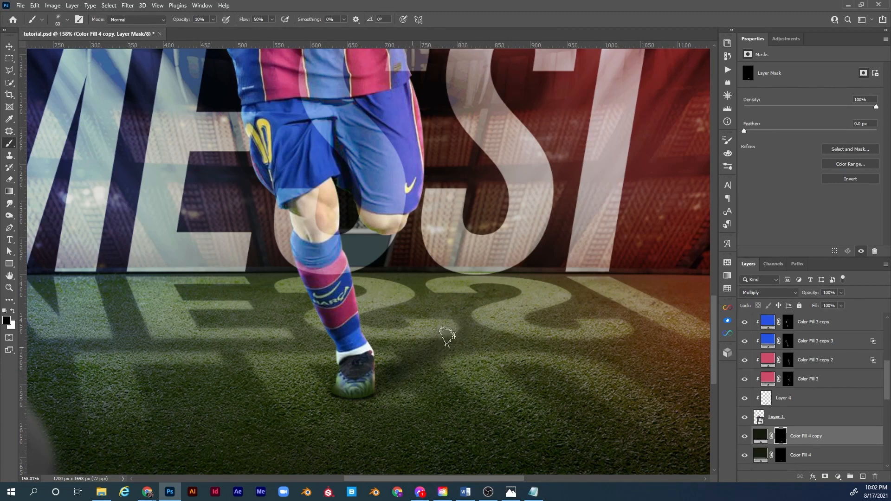
key("x")
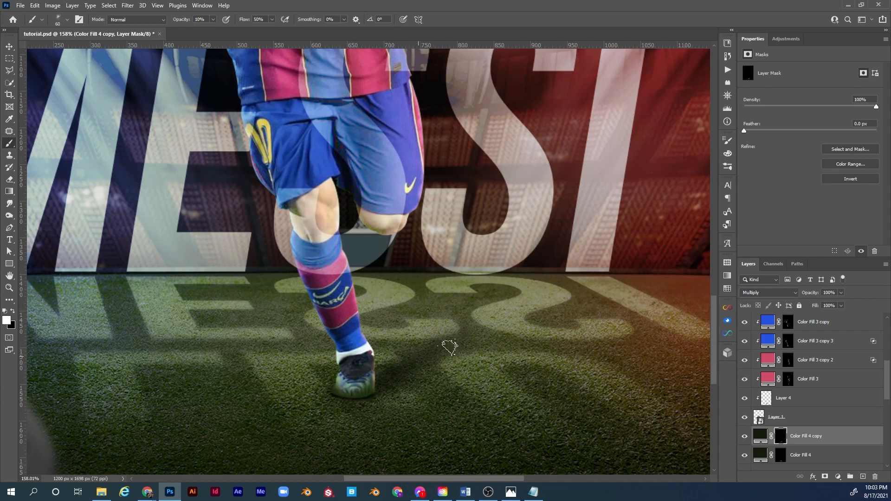
key("x")
key("ctrl+0")
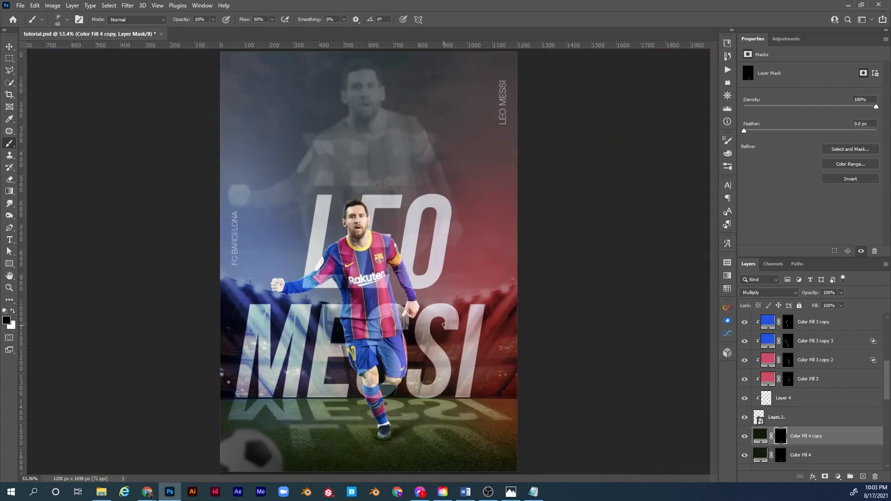
Touch up the shadow on the grass around the shoe, switching between black and white on the mask
key("z")
left_click_drag(399, 434, 429, 431)
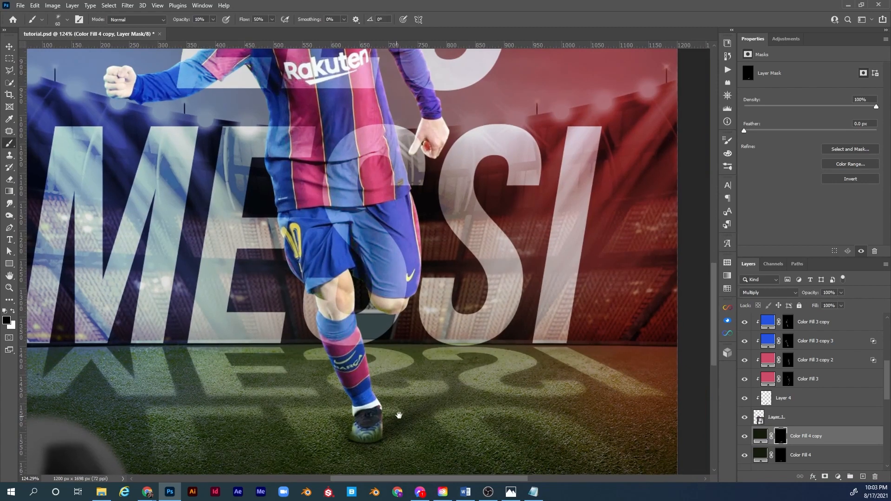
left_click_drag(396, 417, 462, 374)
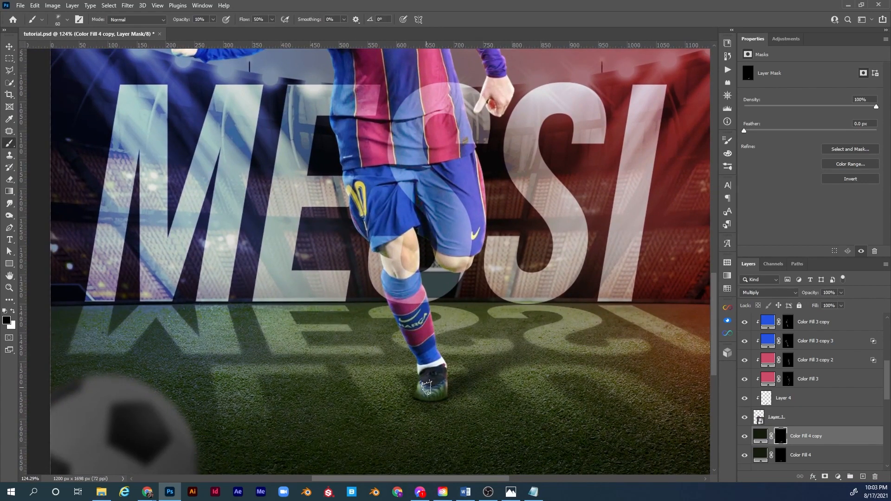
key("x")
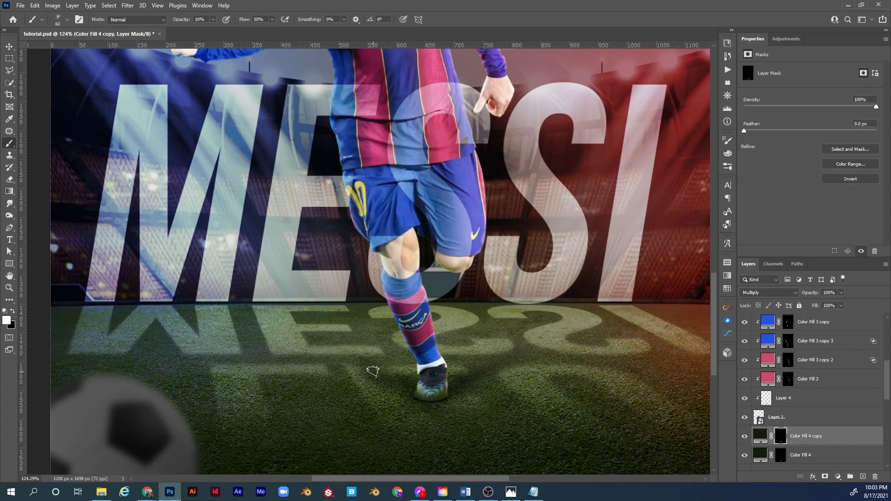
key("x")
Compare the poster with and without the two shadow fill layers, both in full view and close to the shoe
key("ctrl+0")
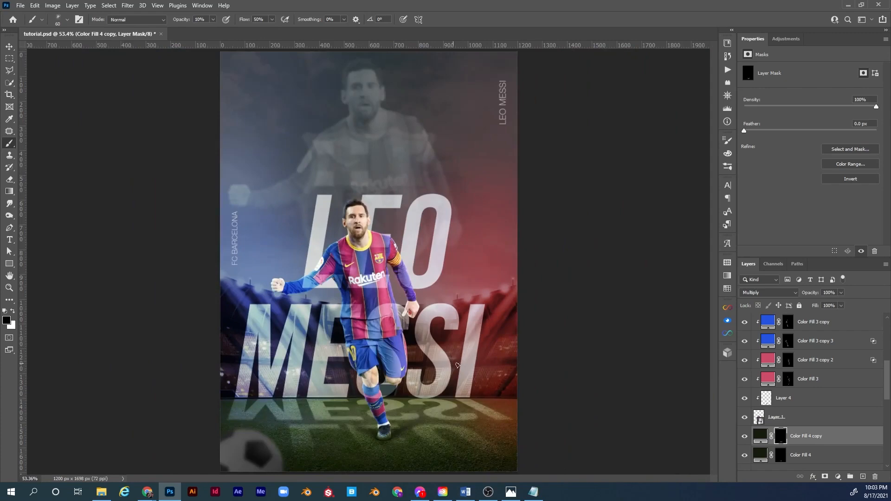
left_click(744, 438)
left_click(744, 438)
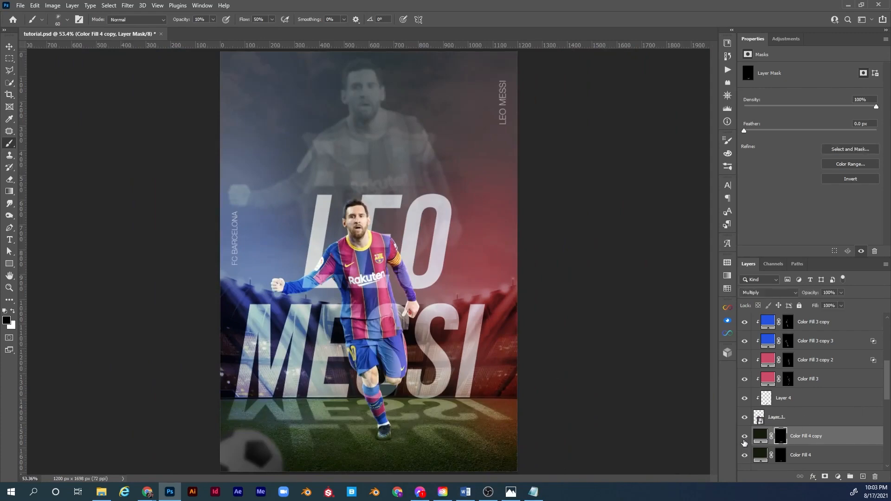
key("z")
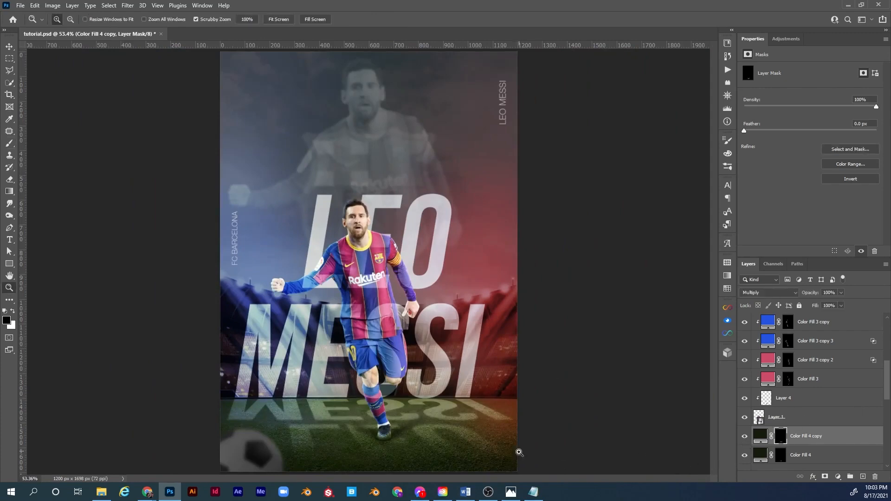
left_click_drag(418, 452, 584, 380)
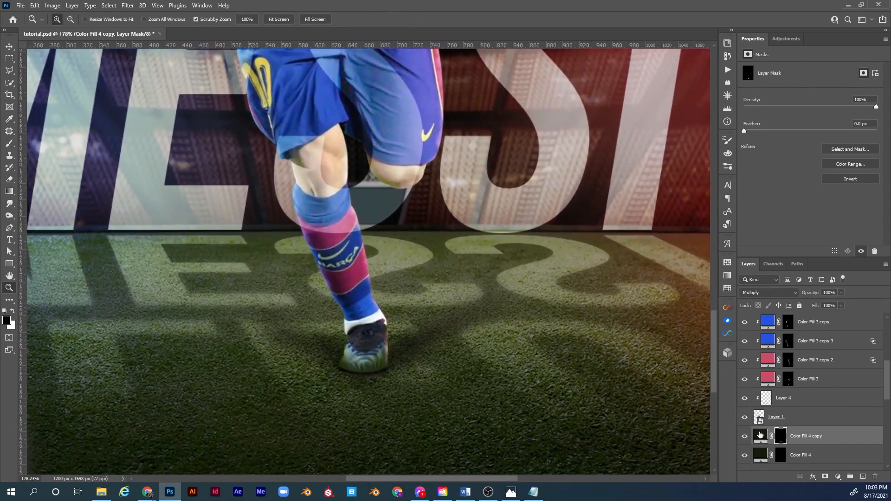
left_click(745, 456)
left_click(744, 455)
left_click(744, 438)
left_click(744, 439)
left_click(744, 440)
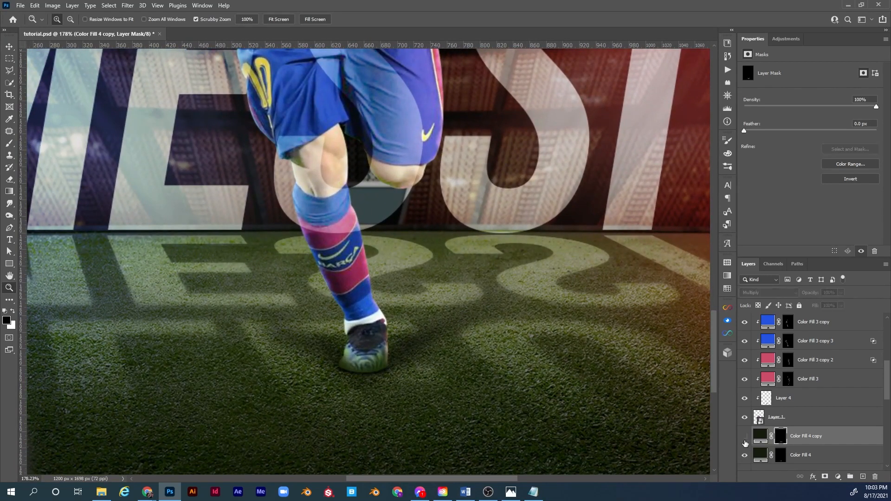
left_click(743, 439)
key("ctrl+0")
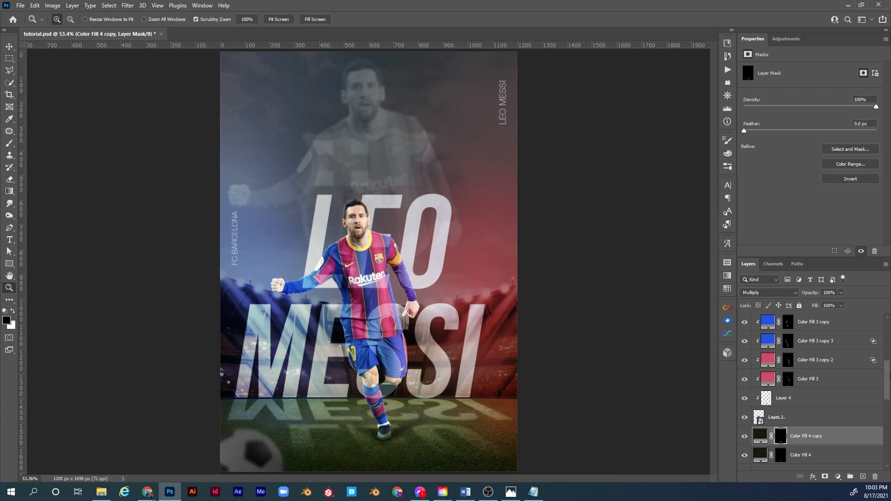
Place the embedded image 3.jpg directly above the "leo messi copy" text layer
left_click_drag(889, 365, 874, 400)
left_click(744, 347)
left_click(744, 347)
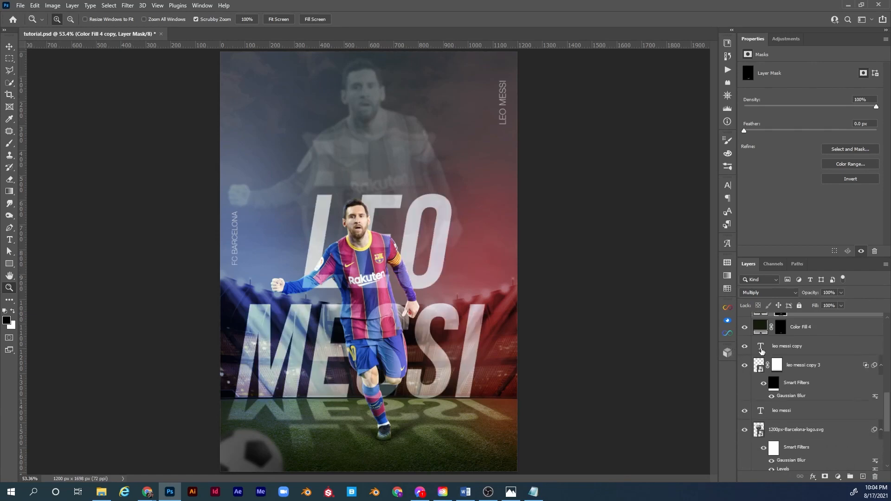
left_click(789, 348)
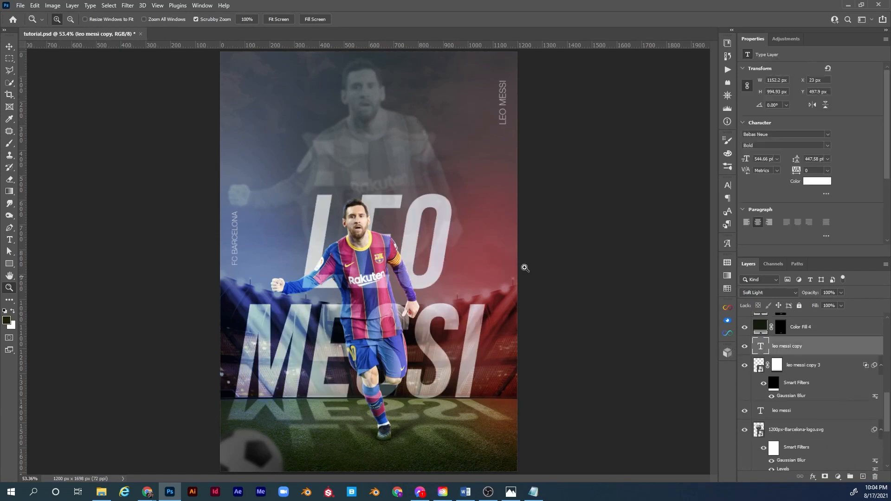
left_click(20, 6)
left_click(47, 207)
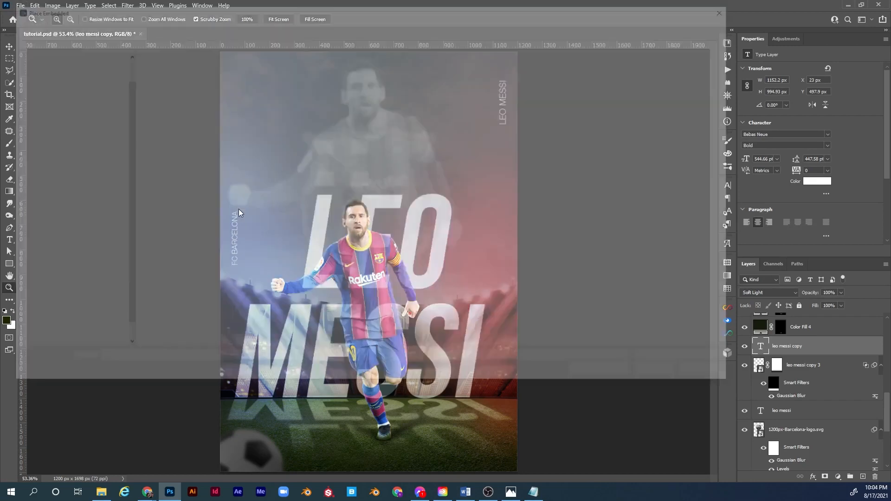
double_click(260, 82)
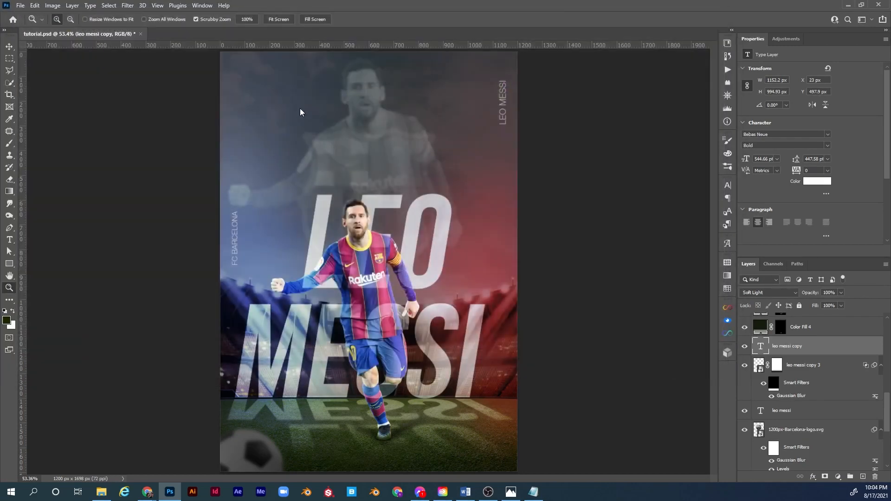
Rotate the placed light flare image to about -68.5° and set its blend mode to Screen
left_click_drag(483, 203, 390, 158)
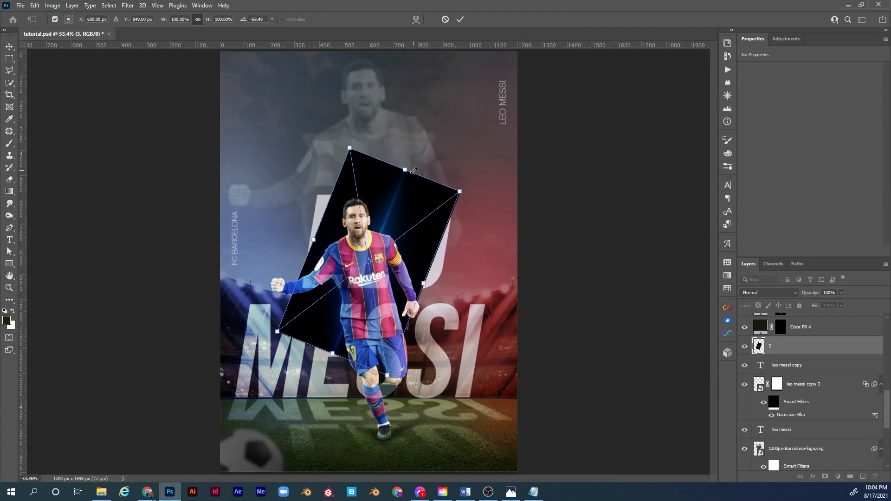
key("Return")
key("z")
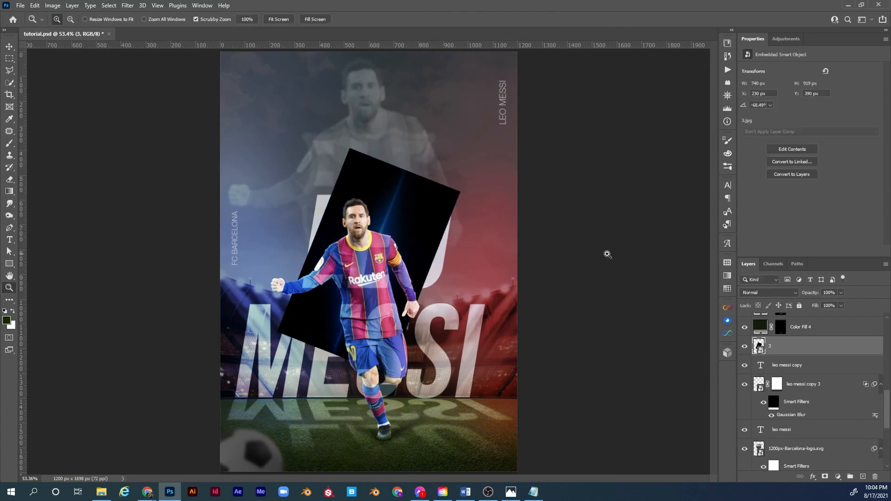
left_click(760, 293)
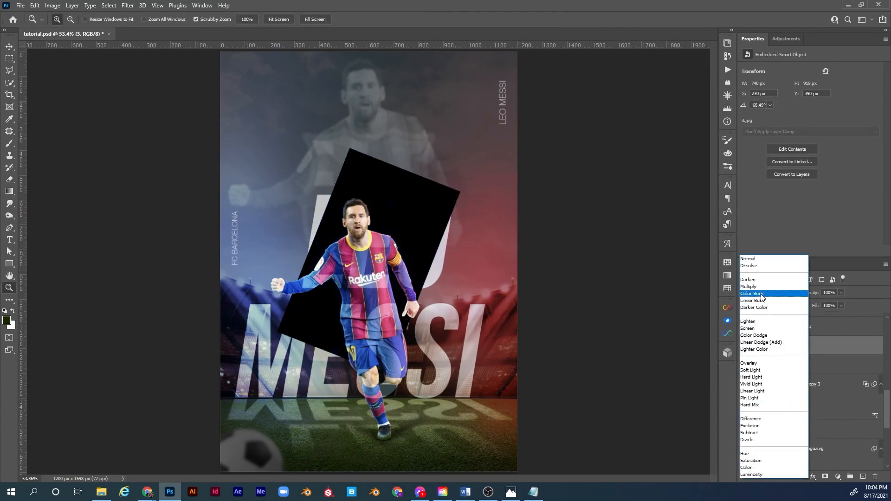
left_click(760, 328)
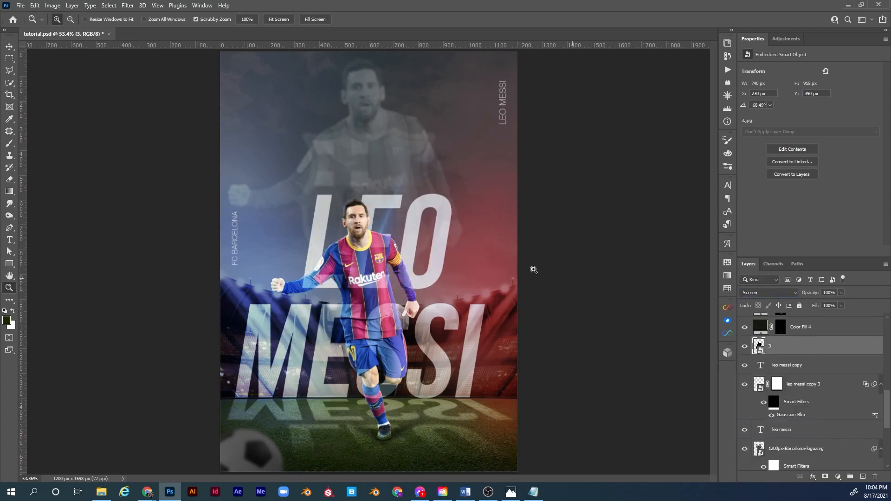
Align the flare with the left edge of the L in LEO, rotating it to about -79.2° and scaling it to about 65%
mouse_move(375, 244)
left_mouse_down()
mouse_move(314, 231)
mouse_move(345, 243)
left_mouse_up()
key("ctrl+t")
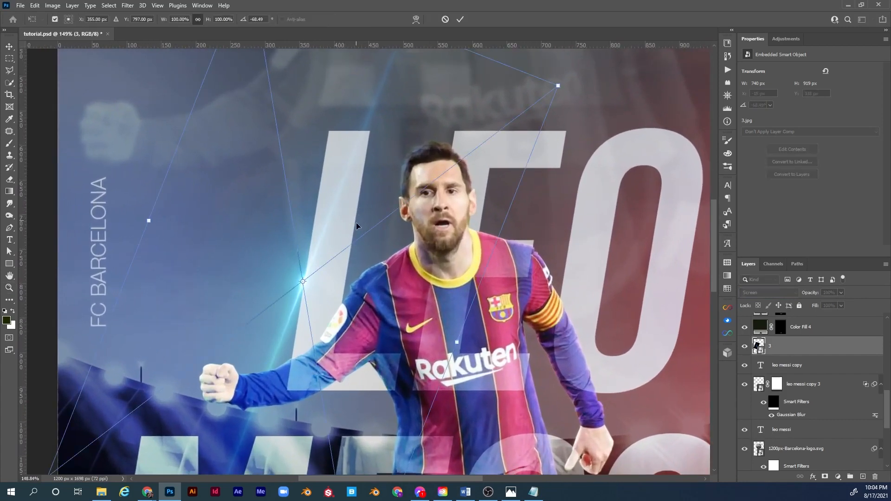
left_click_drag(562, 216, 546, 168)
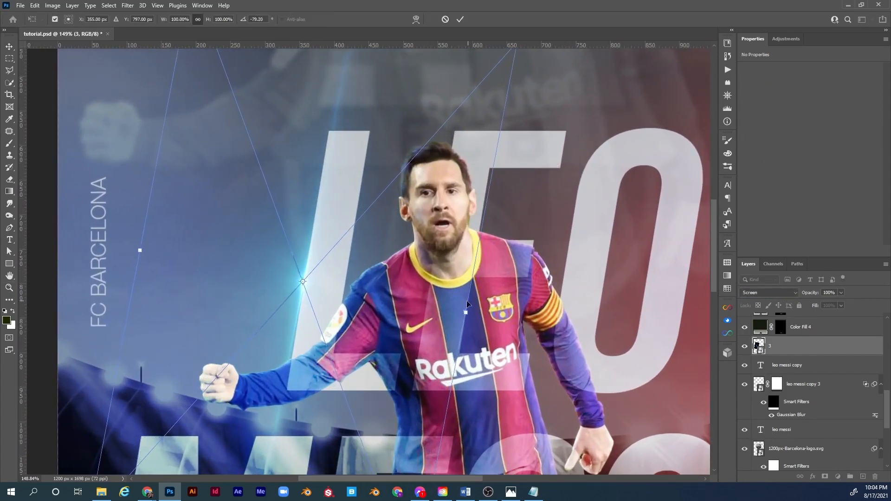
left_click_drag(464, 314, 408, 312)
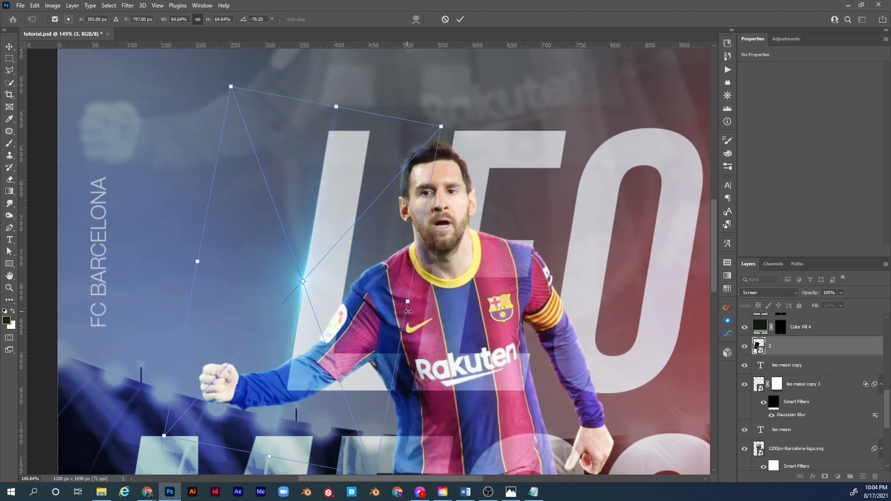
key("Return")
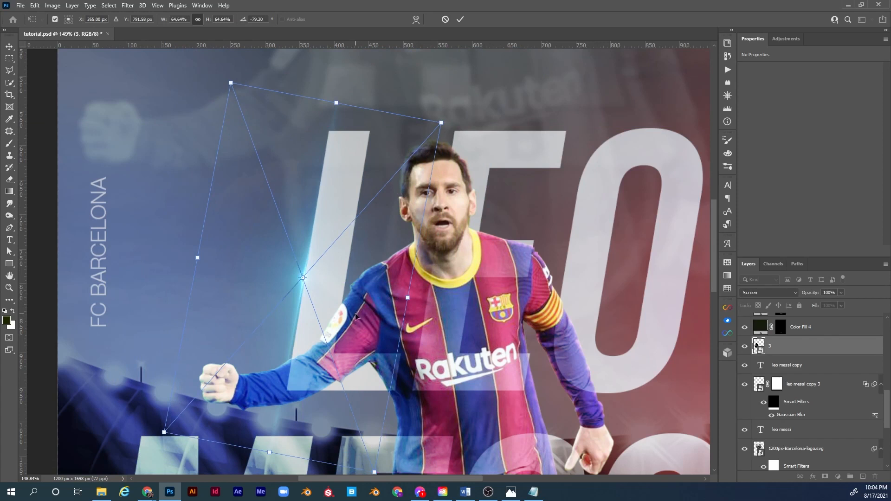
key("z")
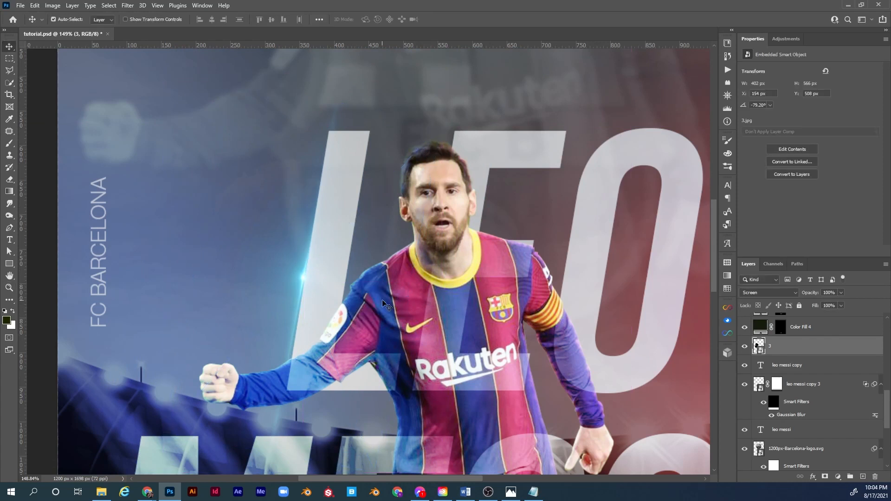
Fine-tune the flare along the L's slanted edge by rotating it to about -81.3° and shifting it slightly
key("ctrl+t")
left_click_drag(514, 207, 520, 183)
key("Return")
key("v")
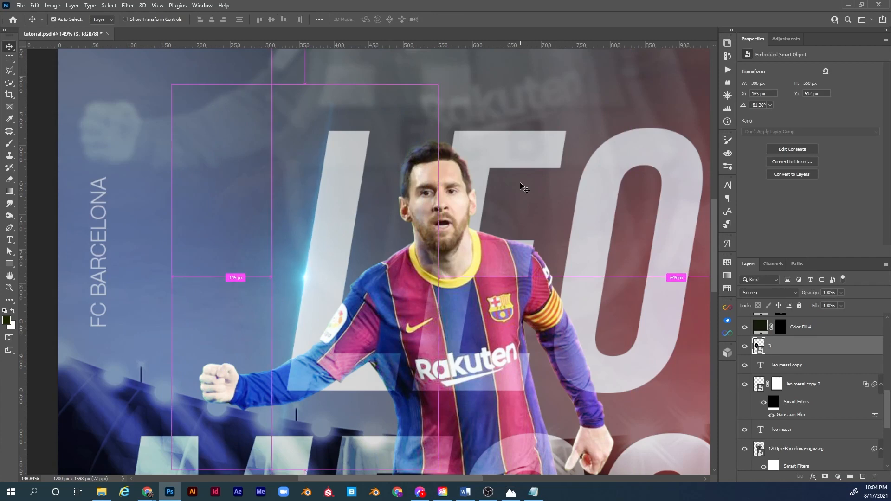
Enlarge the flare on the L to about 93% scale
key("ctrl+0")
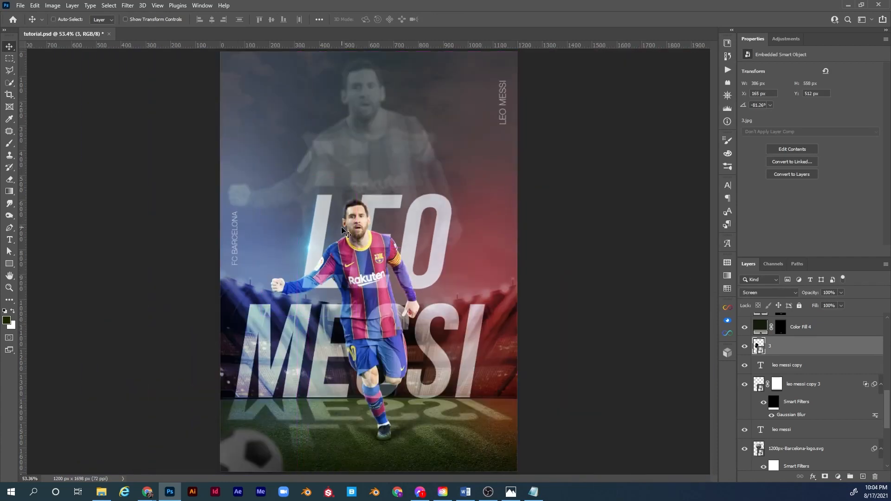
key("ctrl+t")
left_click_drag(322, 186, 335, 143)
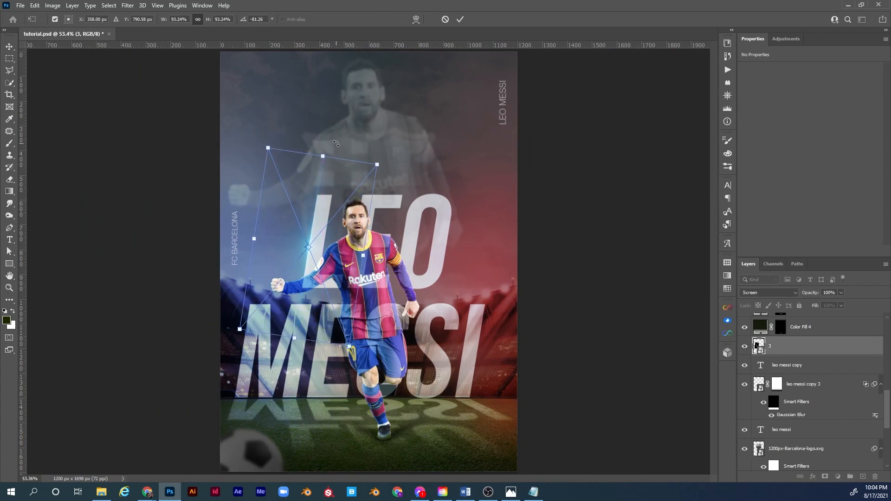
key("Return")
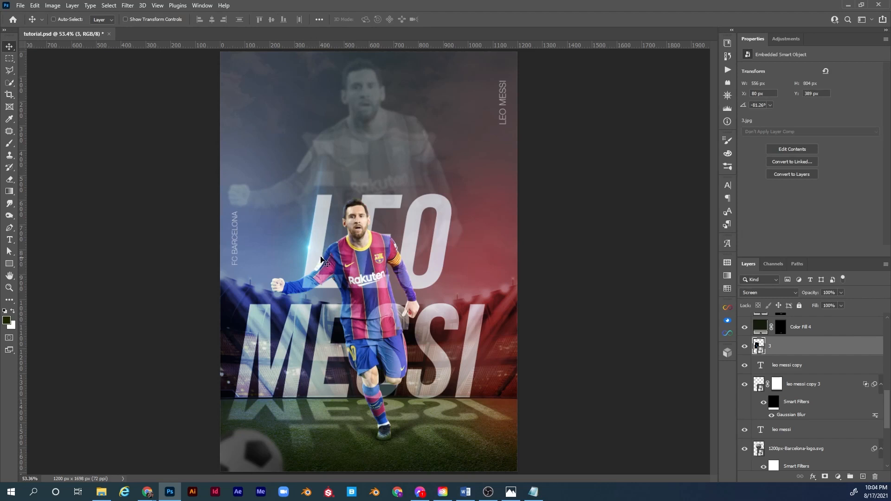
Duplicate the flare onto both sides of the M and the outer edge of the O, shrinking the copies to about 380 by 551 px
left_click_drag(314, 254, 249, 352)
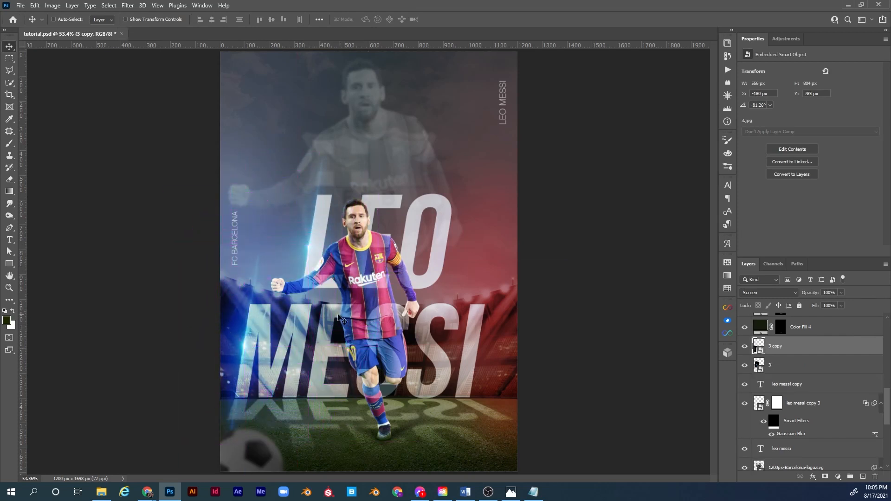
key("ctrl+t")
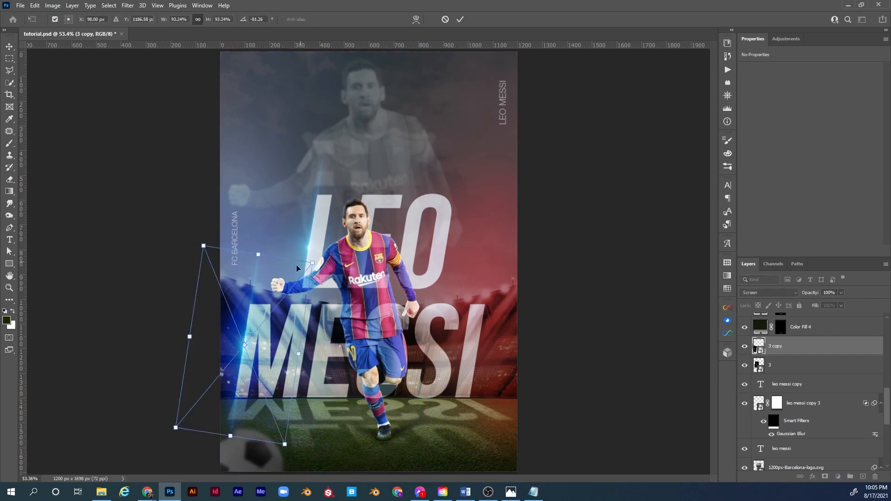
left_click_drag(258, 254, 254, 282)
key("Return")
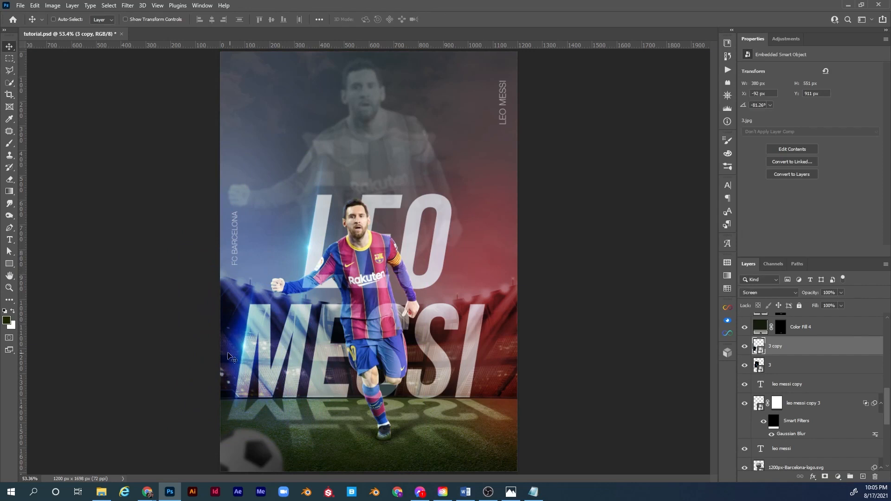
left_click_drag(250, 352, 309, 356)
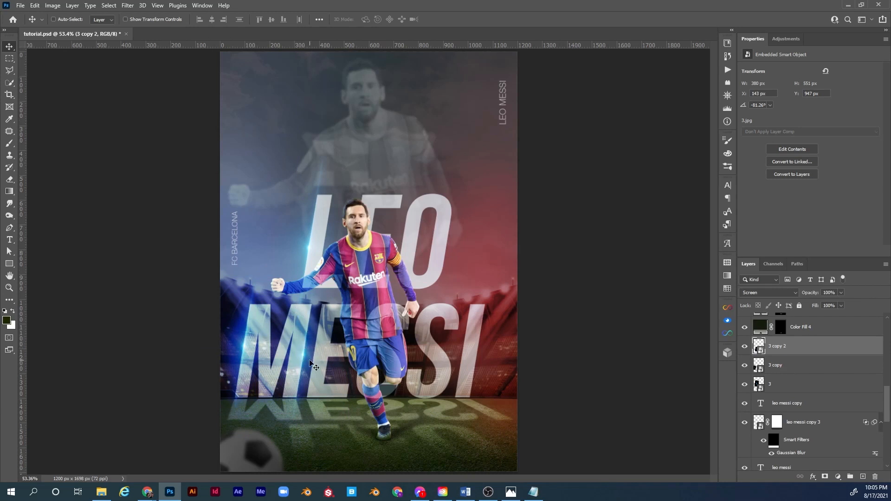
left_click_drag(310, 363, 439, 244)
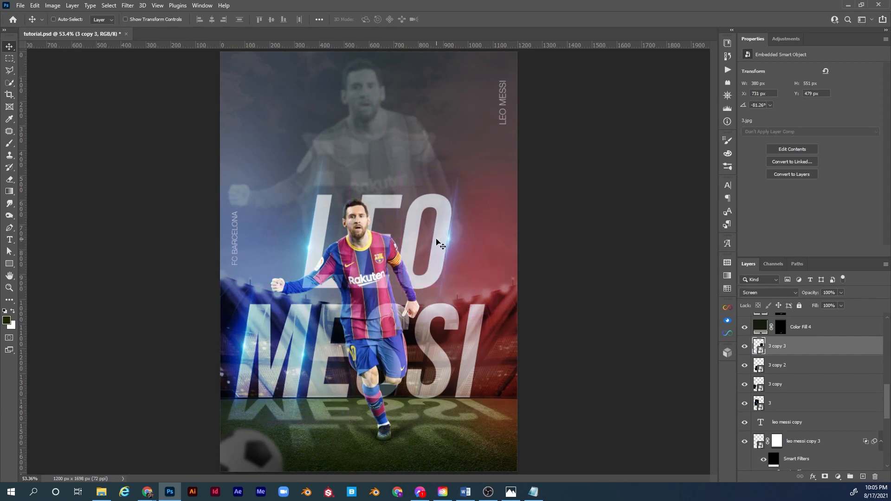
Shift the hue of the flare on the O's outer edge from blue to magenta with Hue/Saturation
key("z")
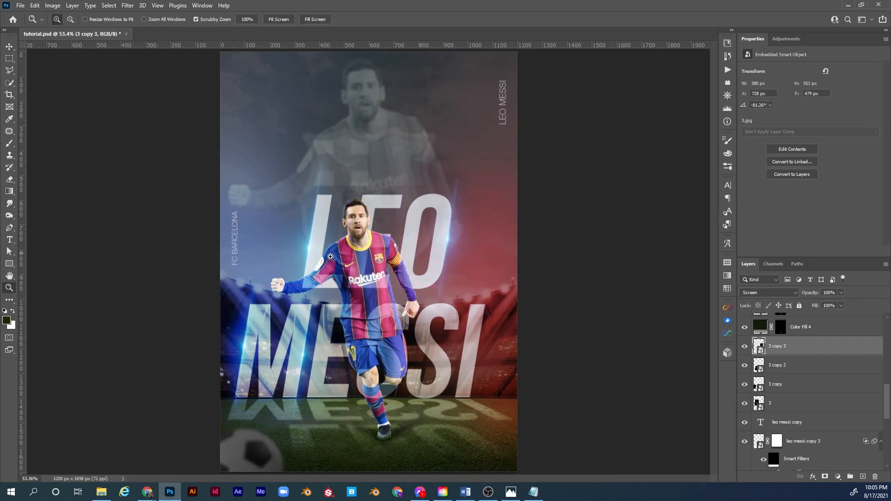
left_click_drag(453, 237, 479, 239)
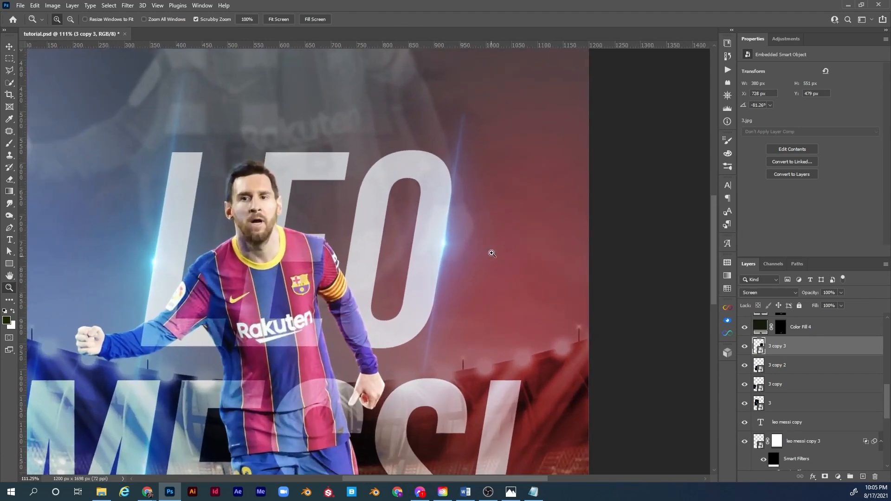
key("v")
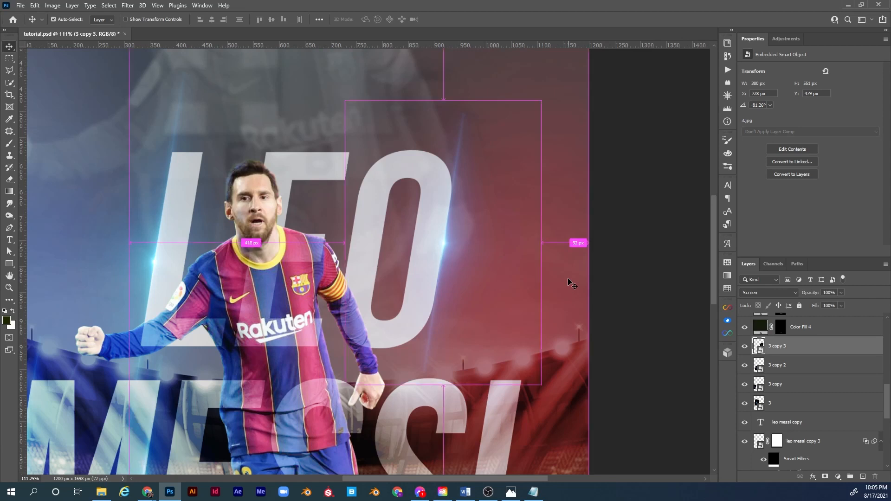
key("ctrl+u")
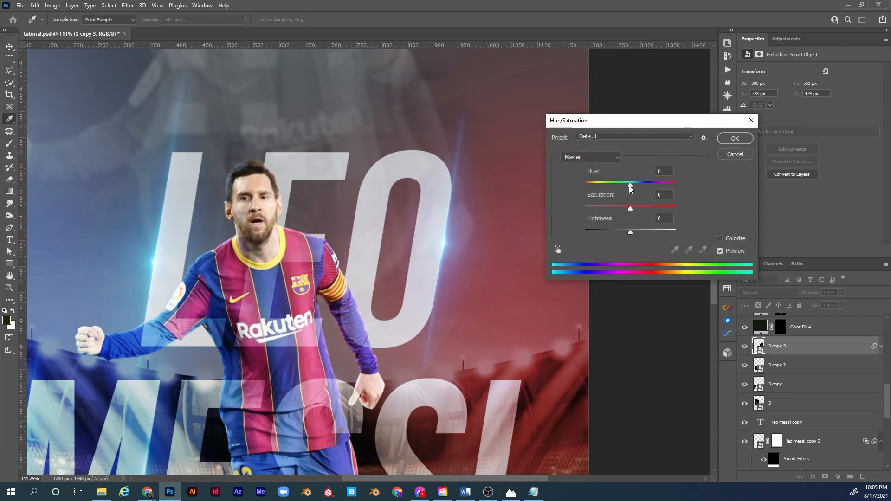
left_click_drag(630, 185, 662, 184)
left_click(735, 138)
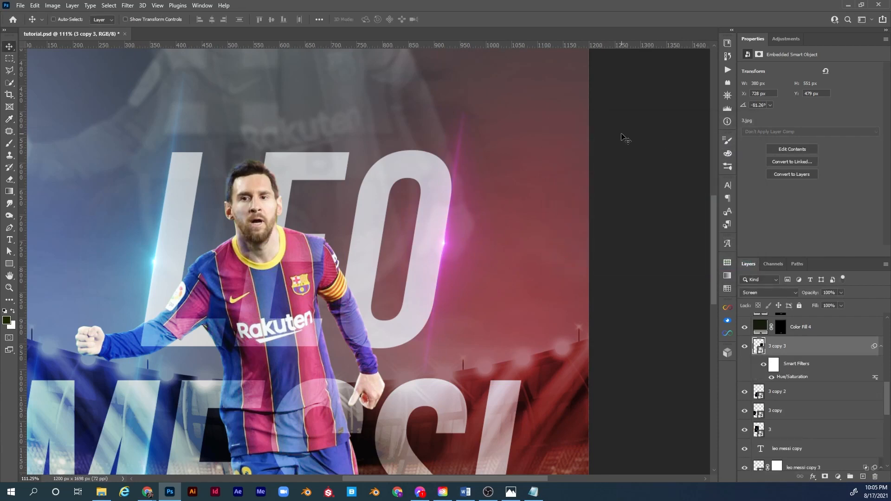
Duplicate the magenta flare onto the outer edge of the I in MESSI and the left edge of the O, lowering the latter to Y 500 px
key("ctrl+0")
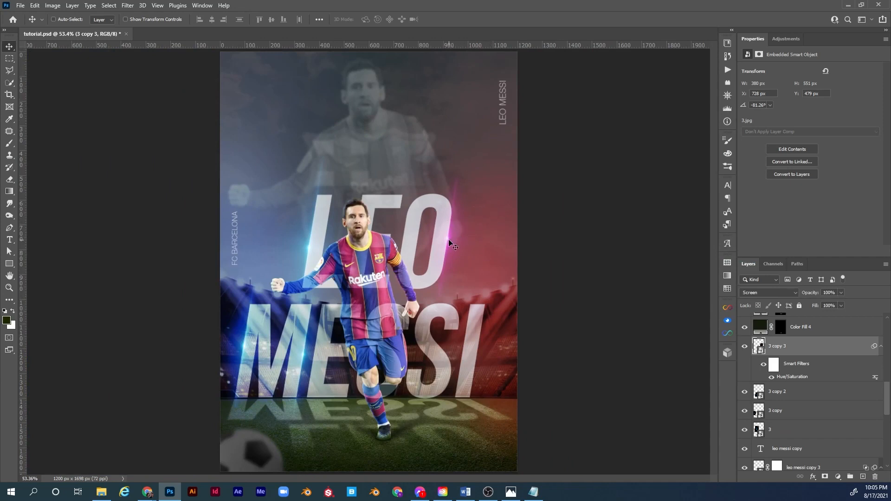
left_click_drag(451, 238, 483, 352)
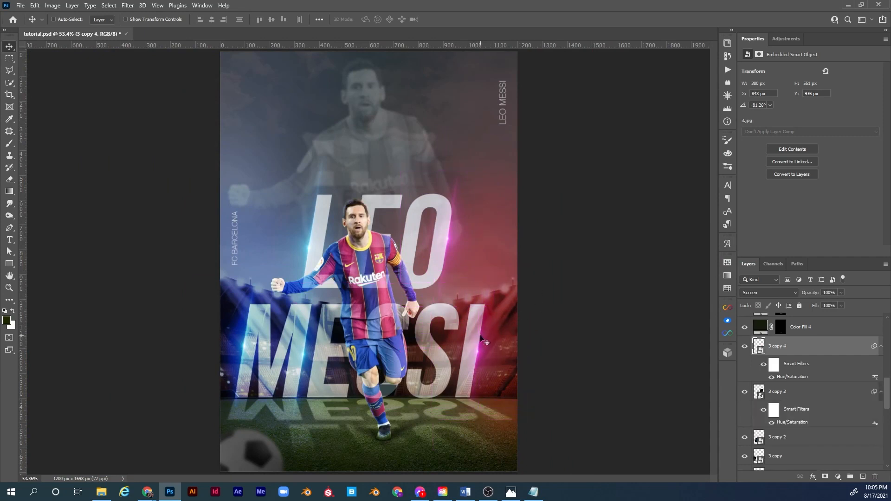
left_click_drag(480, 344, 457, 242)
key("ctrl+space")
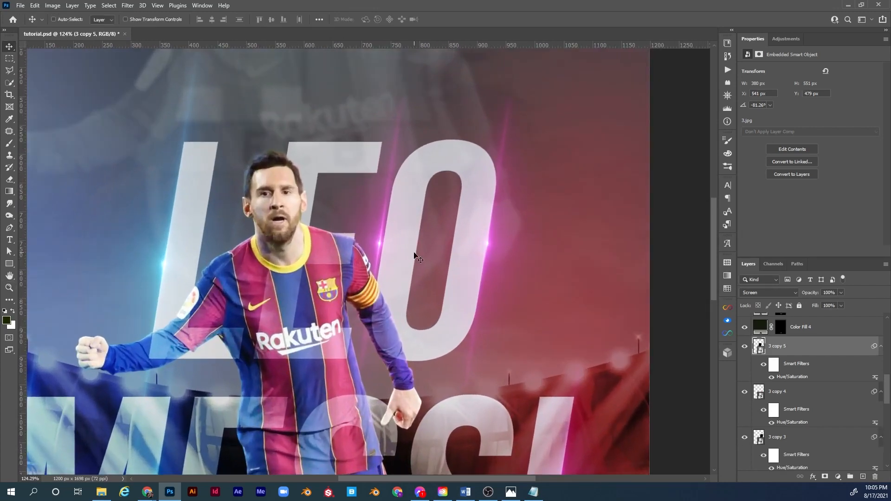
key("shift+Down")
key("shift+Down")
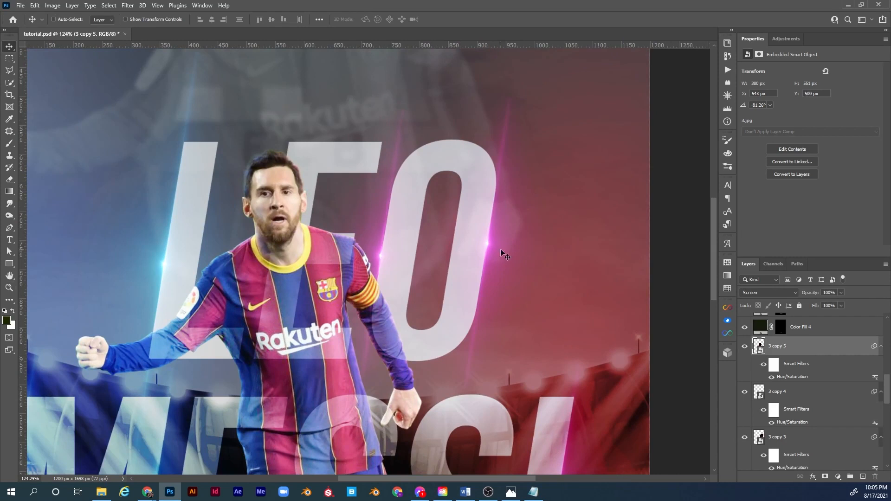
Raise the magenta flare on the outer edge of the O in LEO to X 735 px, Y 428 px
left_click(491, 229, "ctrl")
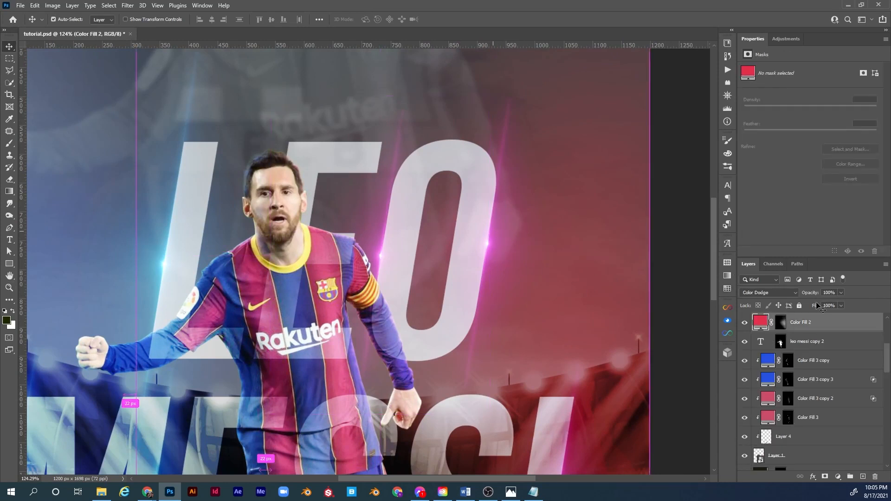
left_click_drag(887, 350, 888, 354)
scroll(807, 386, "down", 5)
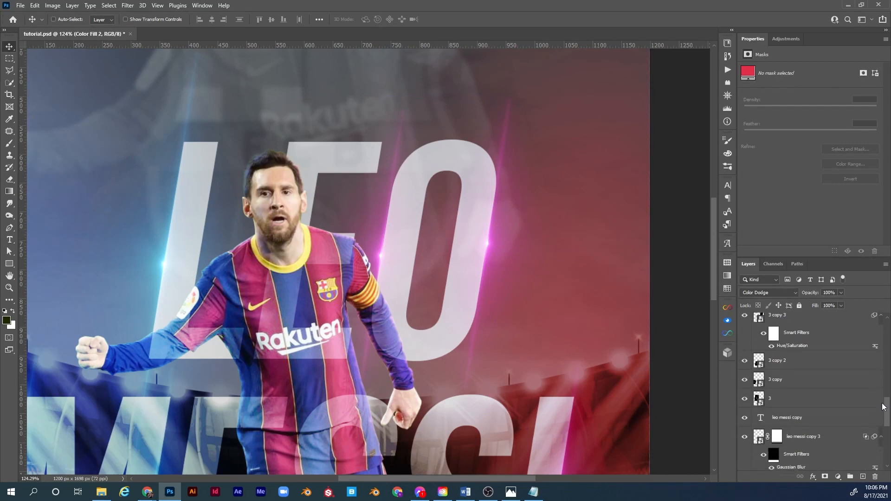
left_click(743, 339)
left_click(743, 339)
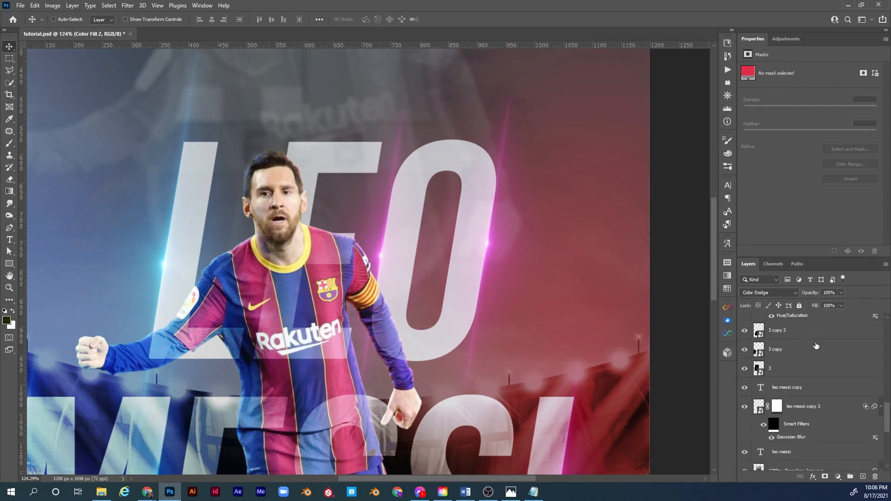
left_click_drag(888, 410, 888, 390)
left_click(778, 392)
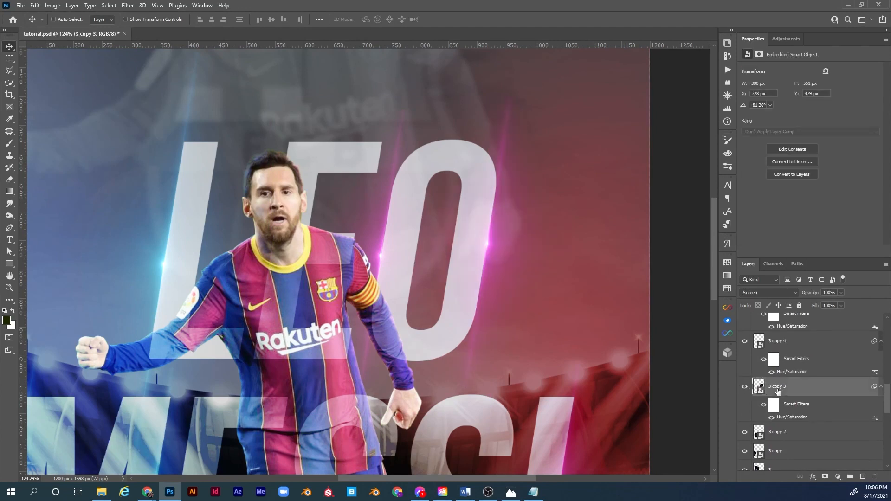
left_click_drag(496, 218, 500, 188)
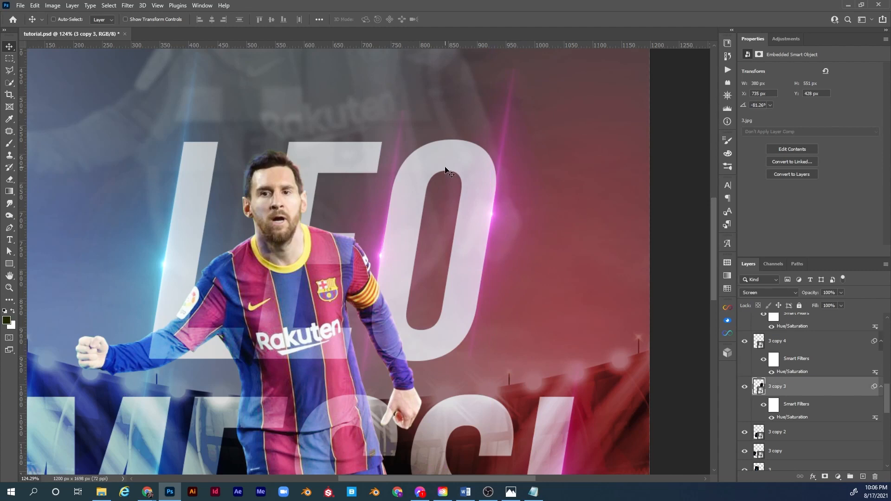
key("ctrl")
key("ctrl+0")
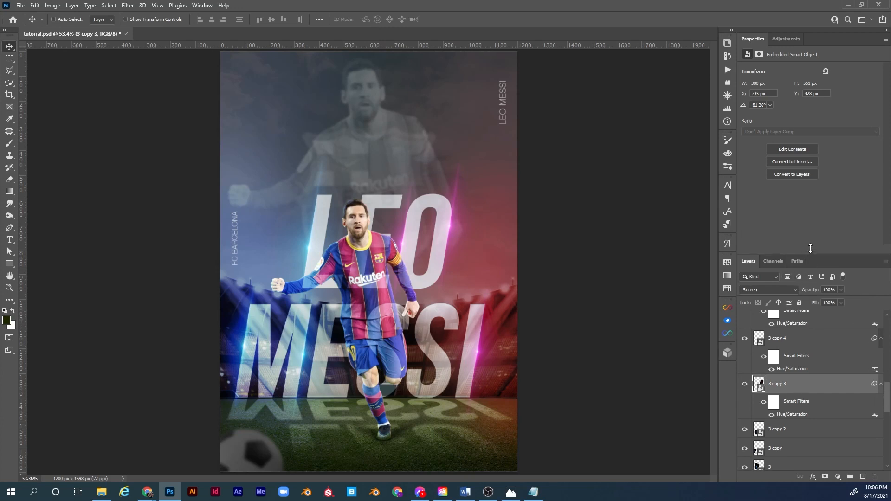
Select the Color Fill 1 layer's mask above the stadium group and compare the poster with that layer hidden and shown
left_click_drag(812, 257, 827, 207)
left_click_drag(889, 368, 882, 428)
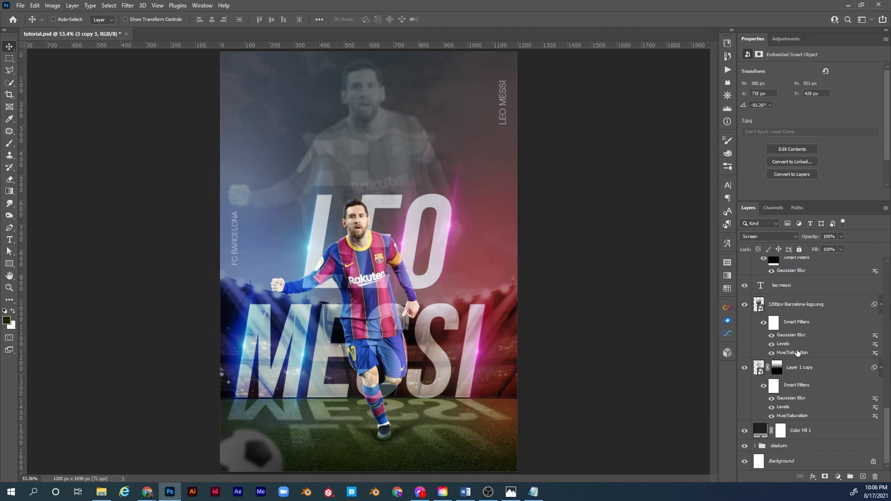
left_click(745, 446)
left_click(781, 431)
left_click(745, 432)
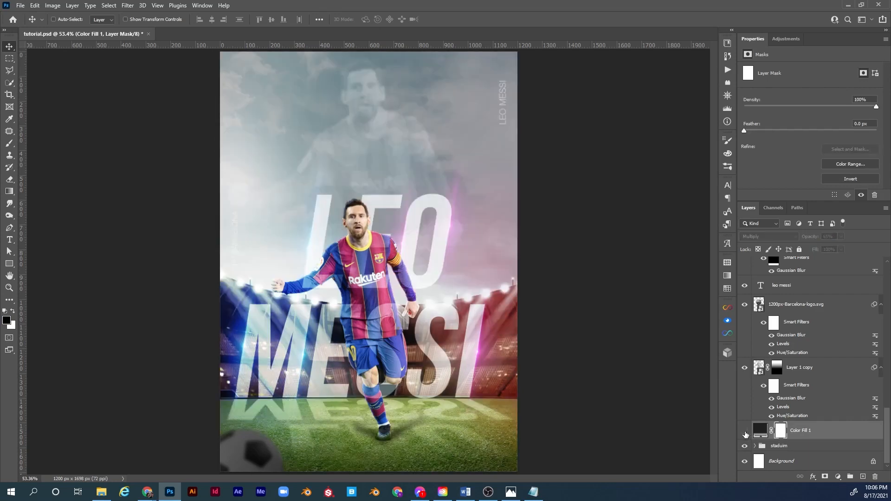
left_click(745, 432)
left_click(744, 432)
left_click(744, 433)
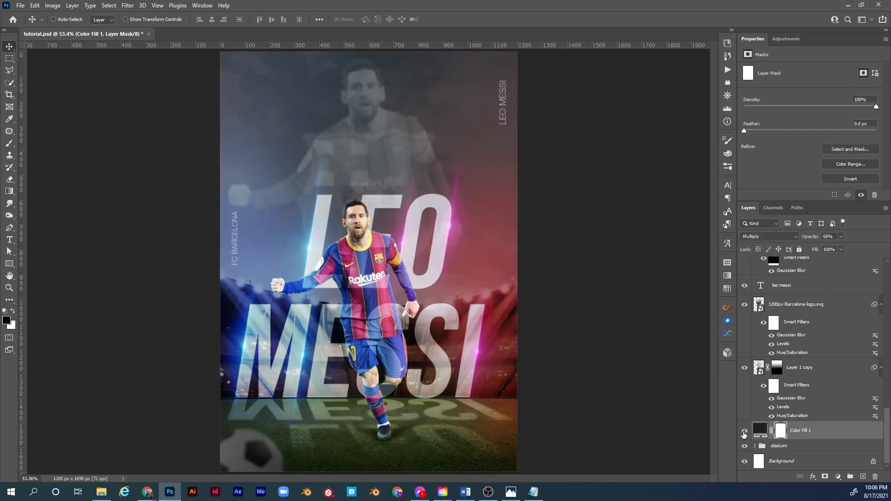
left_click(744, 432)
left_click(745, 432)
Paint black on the Color Fill 1 mask with a 457 px brush at 11% opacity, lightening the area behind both Messi figures
key("b")
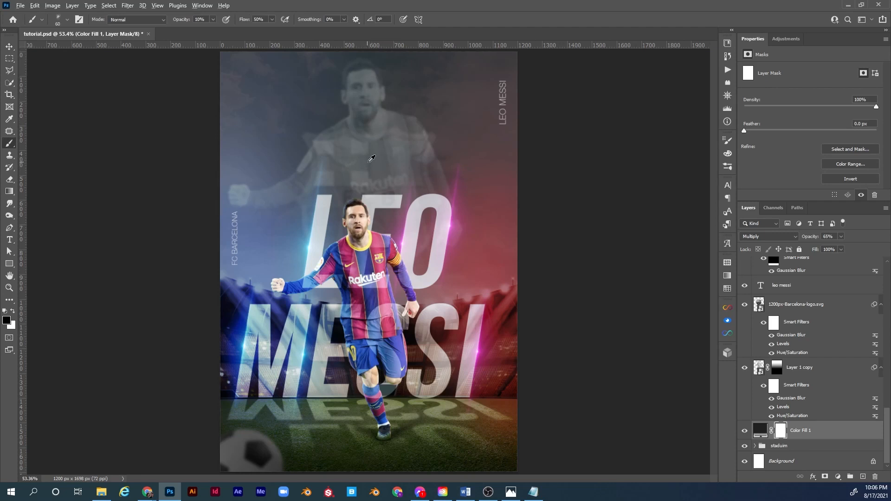
left_click_drag(378, 160, 431, 160)
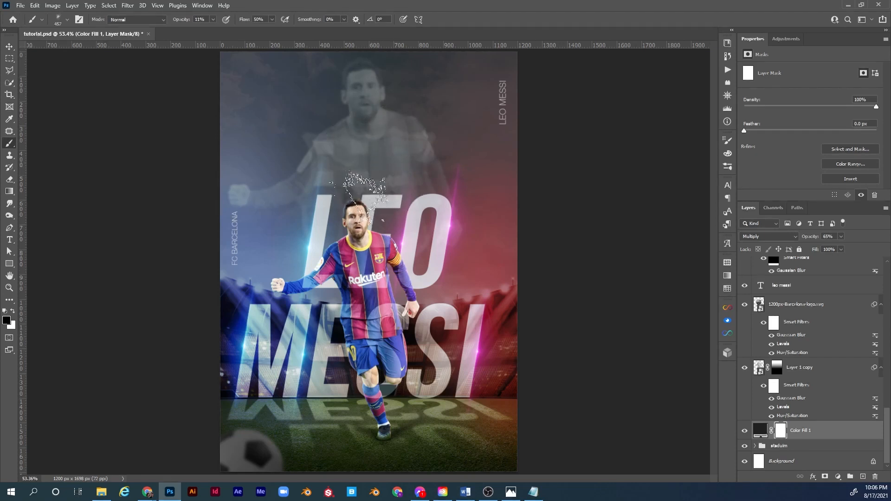
key("x")
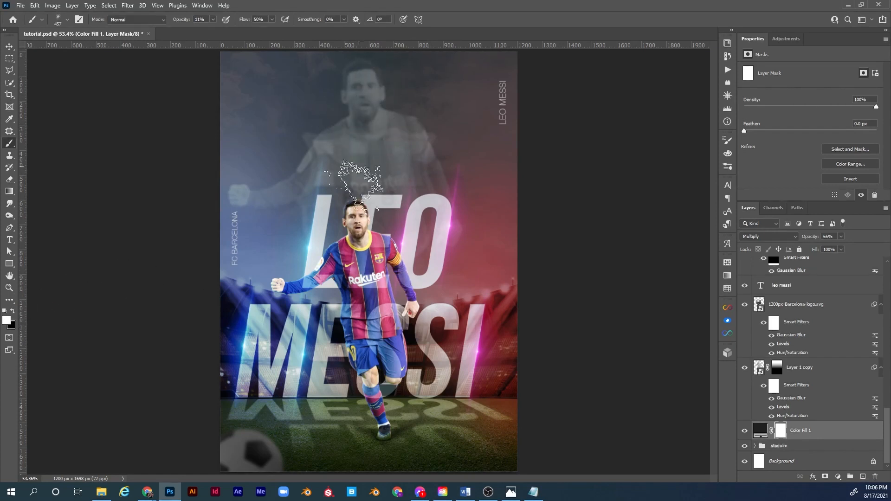
key("x")
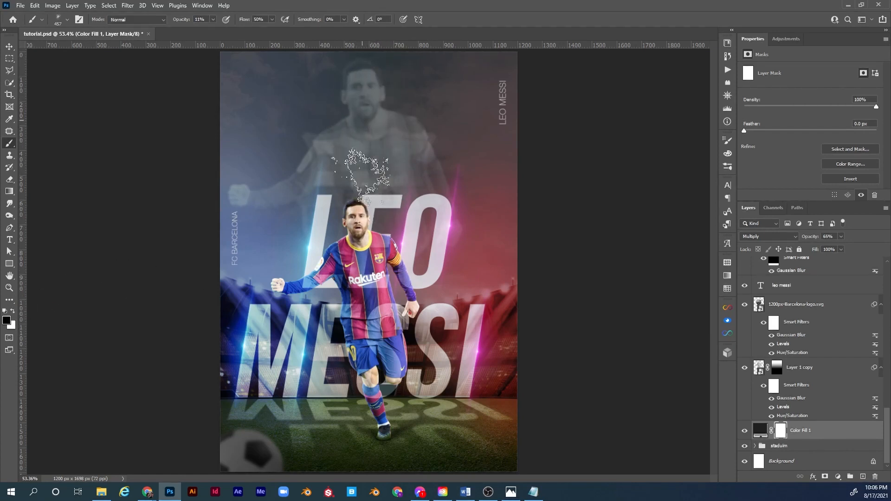
mouse_move(379, 176)
left_mouse_down()
mouse_move(398, 116)
mouse_move(328, 106)
mouse_move(357, 133)
left_mouse_up()
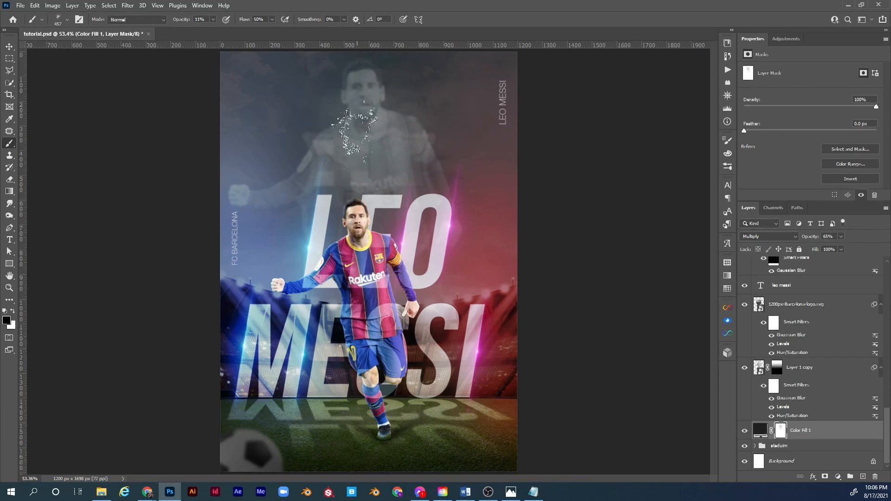
mouse_move(357, 277)
left_mouse_down()
mouse_move(301, 123)
mouse_move(313, 103)
mouse_move(376, 91)
mouse_move(348, 88)
mouse_move(355, 67)
mouse_move(357, 134)
mouse_move(403, 167)
mouse_move(413, 243)
mouse_move(286, 107)
mouse_move(306, 132)
mouse_move(293, 198)
mouse_move(329, 288)
mouse_move(285, 188)
mouse_move(265, 103)
mouse_move(288, 85)
mouse_move(276, 58)
mouse_move(334, 58)
mouse_move(414, 84)
mouse_move(436, 130)
mouse_move(430, 199)
mouse_move(403, 278)
mouse_move(438, 123)
mouse_move(399, 251)
mouse_move(369, 282)
mouse_move(305, 125)
mouse_move(345, 138)
left_mouse_up()
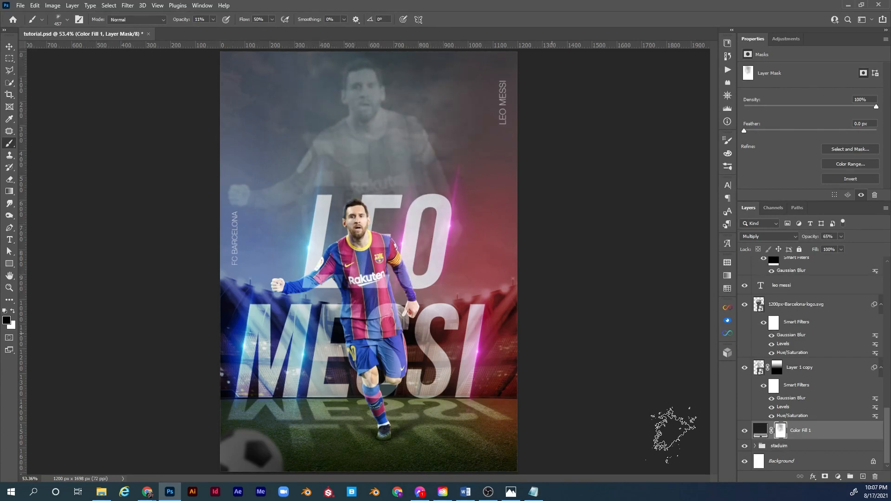
Compare the poster with the Color Fill 1 mask disabled and enabled, and with the layer itself hidden and shown
left_click(781, 431, "shift")
left_click(781, 431, "shift")
left_click(781, 430, "shift")
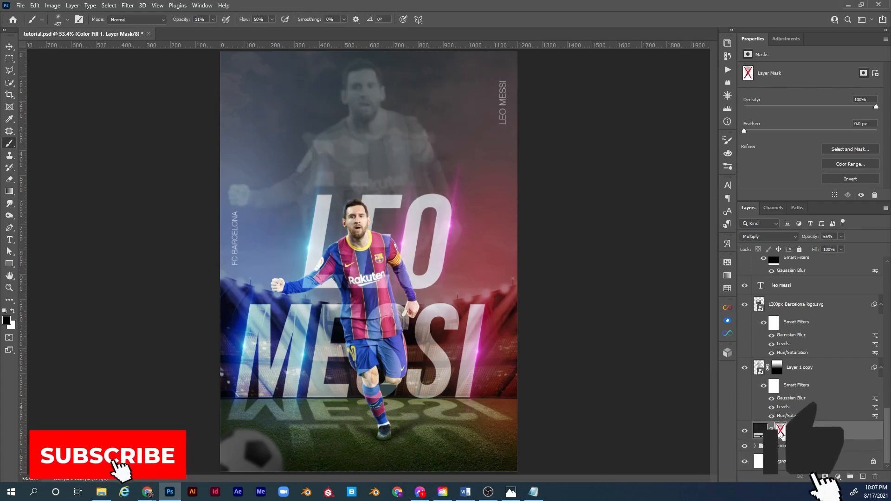
left_click(781, 431, "shift")
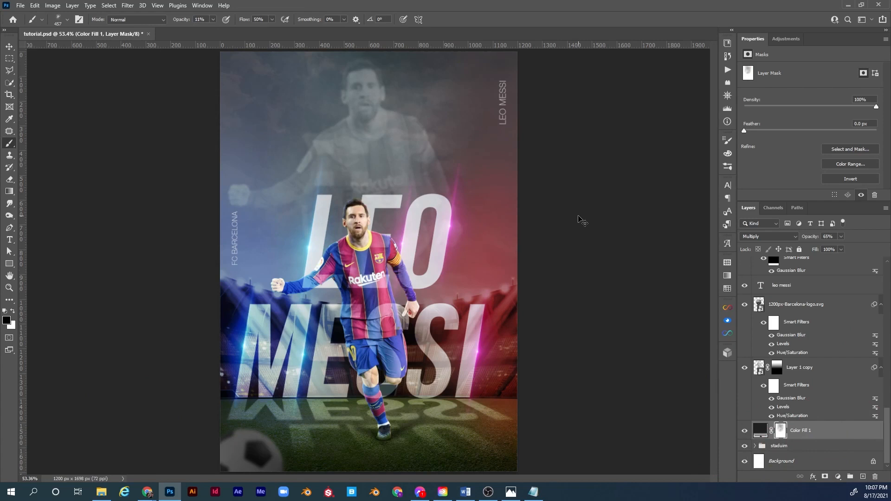
key("ctrl+minus")
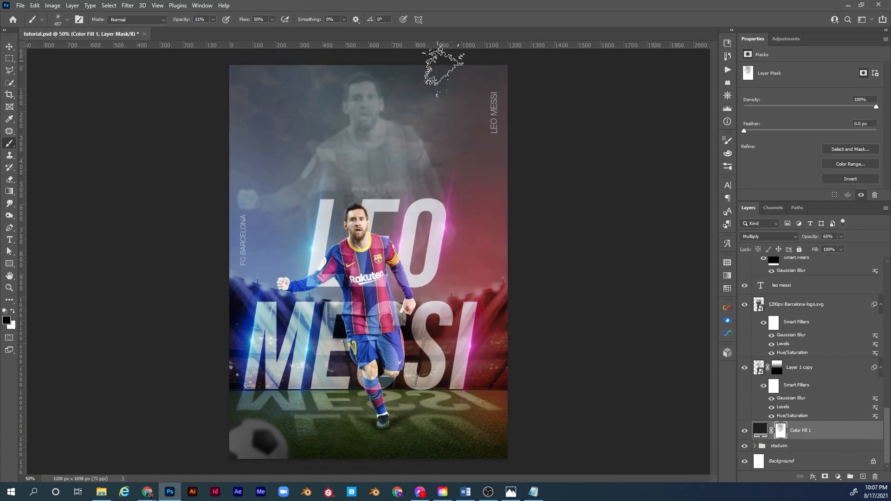
key("x")
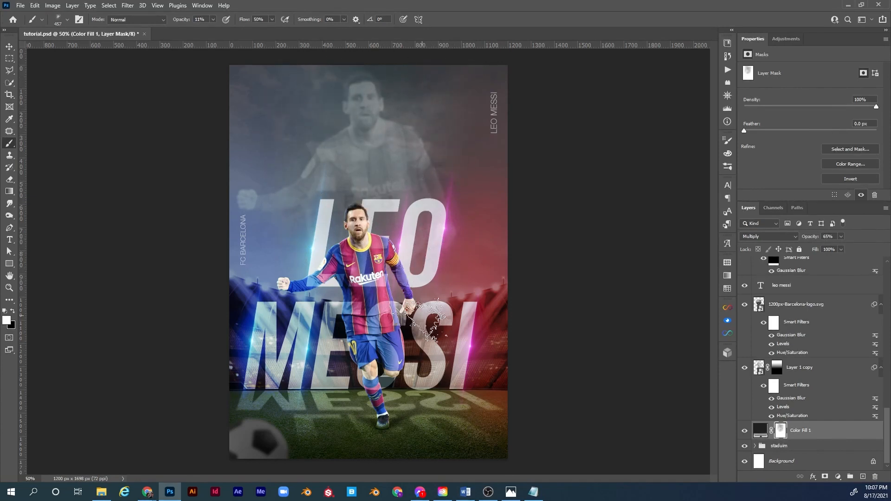
left_click(745, 431)
left_click(746, 432)
left_click(785, 432, "shift")
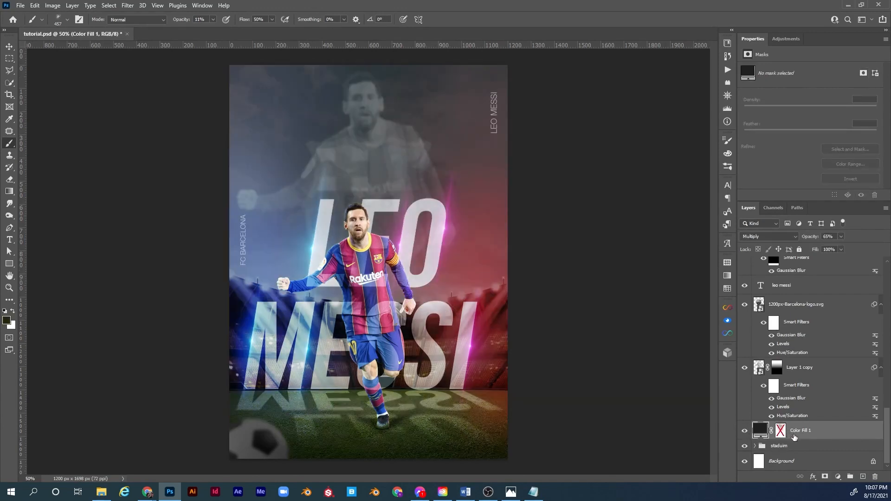
left_click(782, 432, "shift")
left_click(782, 432, "shift")
left_click(782, 432, "shift")
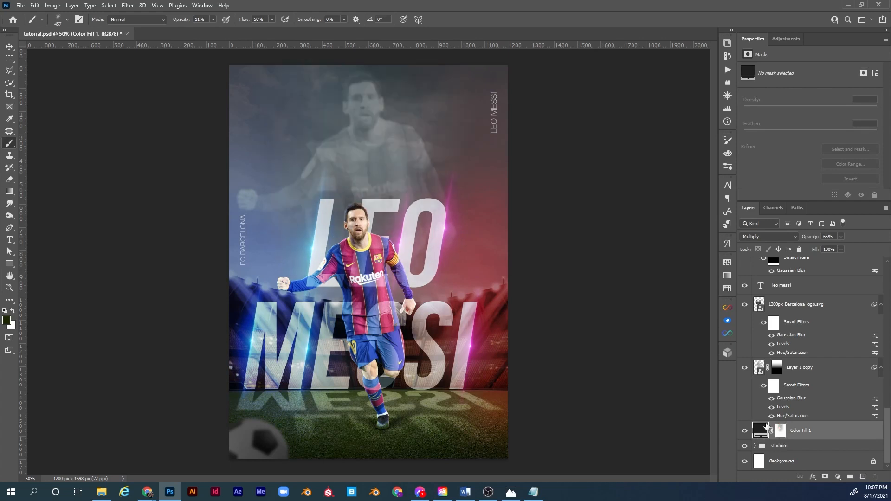
Paint white on the Color Fill 1 mask above the faded figure's head and check the effect of the mask
left_click(781, 429)
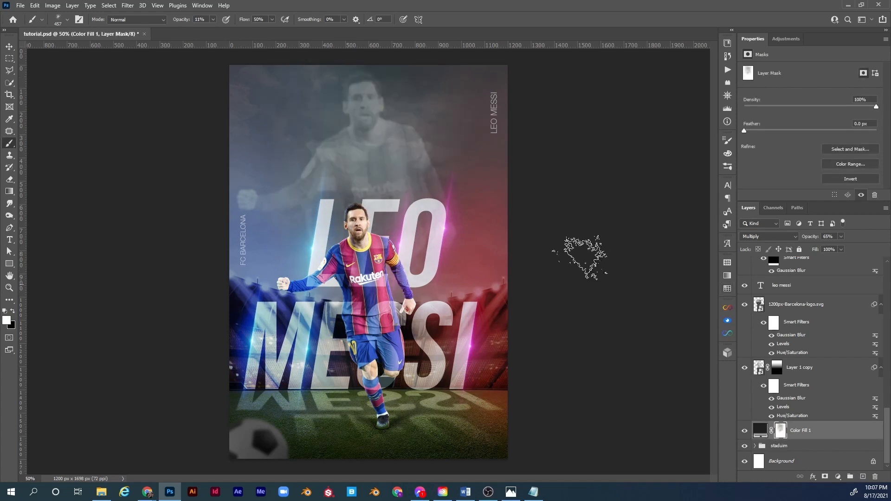
mouse_move(390, 58)
left_mouse_down()
mouse_move(382, 79)
mouse_move(395, 92)
mouse_move(410, 70)
mouse_move(379, 78)
mouse_move(437, 74)
mouse_move(402, 87)
left_mouse_up()
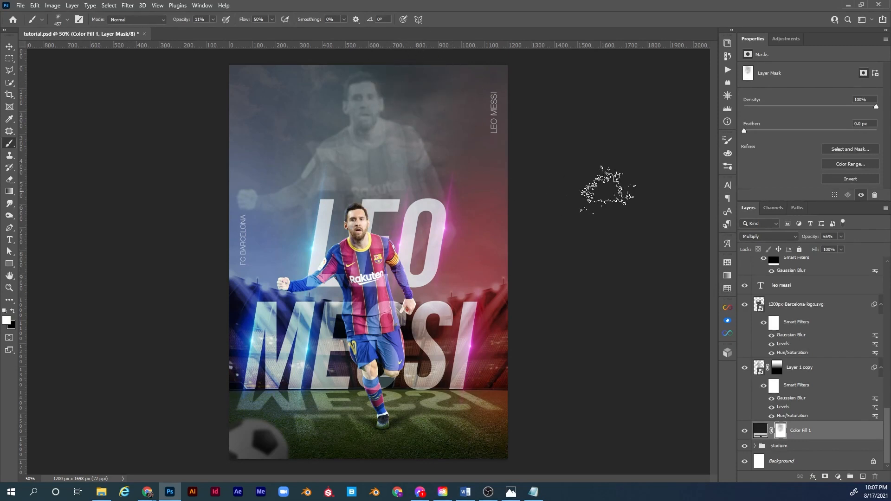
left_click(782, 432, "shift")
left_click(781, 432, "shift")
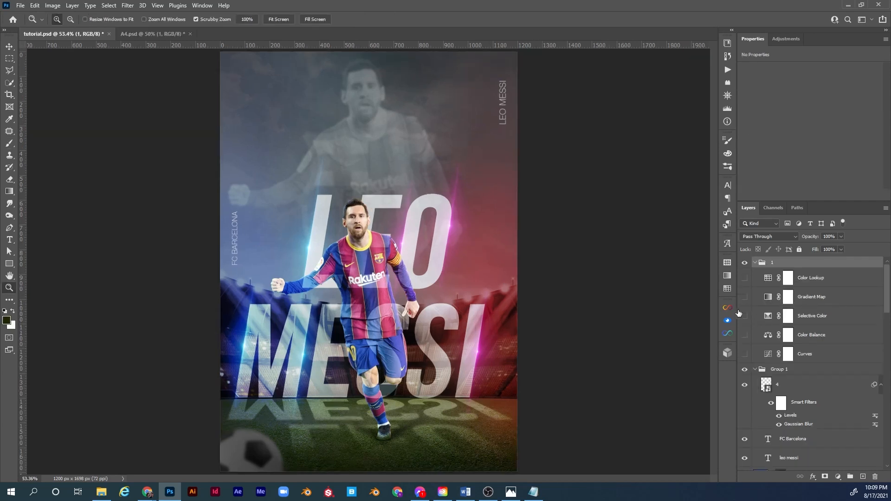
Show the Infinite Color plugin briefly and make the adjustment layers in group 1 visible, from Curves up to Color Lookup
left_click(728, 309)
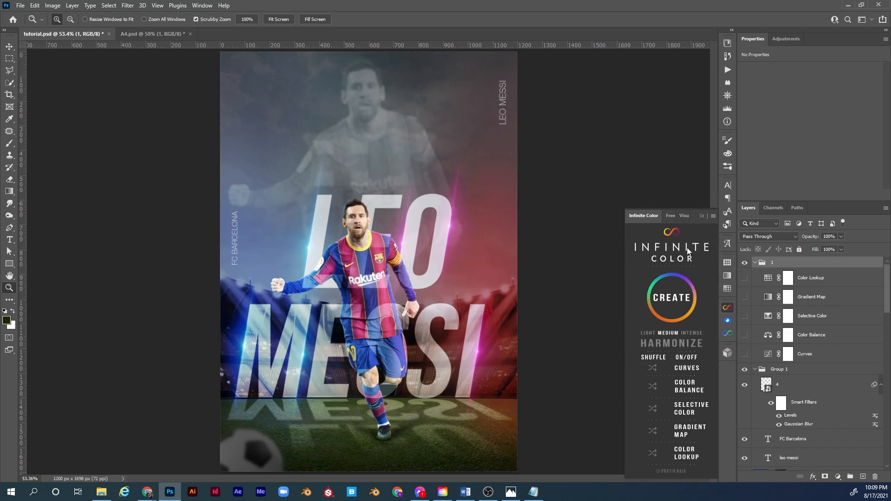
left_click(701, 217)
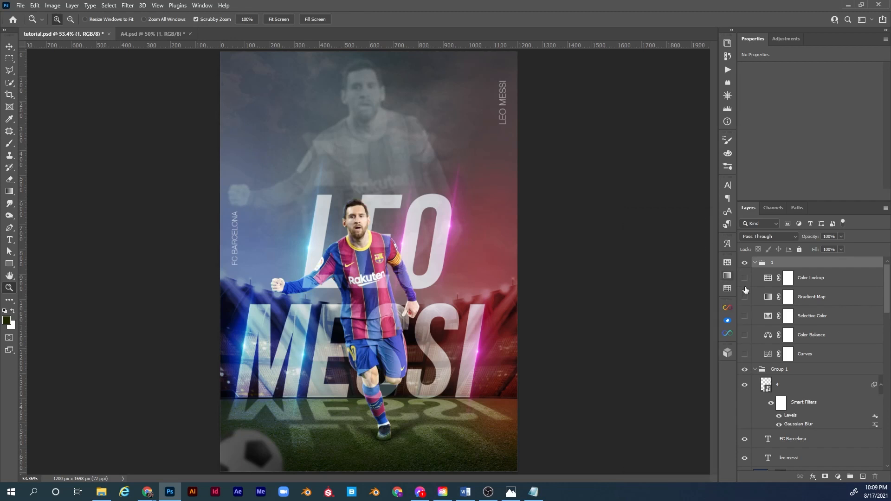
left_click(744, 354)
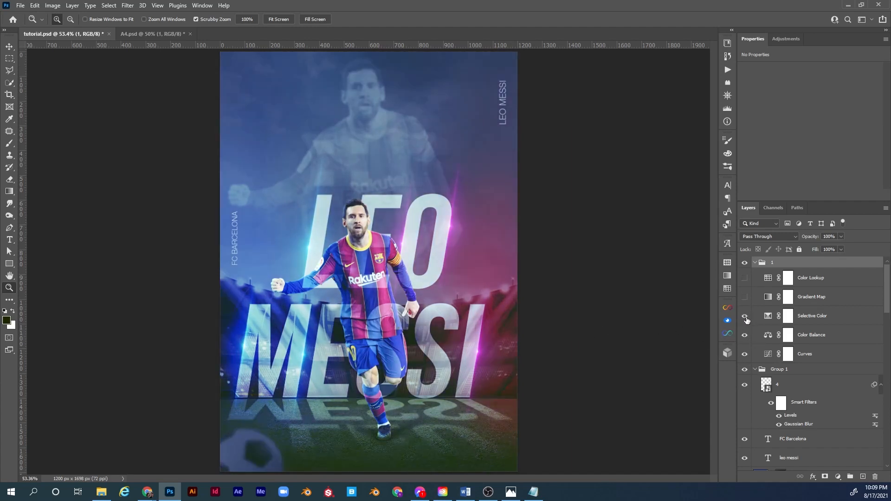
left_click(744, 278)
left_click(744, 280)
Collapse group 1 and compare the poster with the color grading group hidden and shown
left_click(754, 262)
left_click(744, 263)
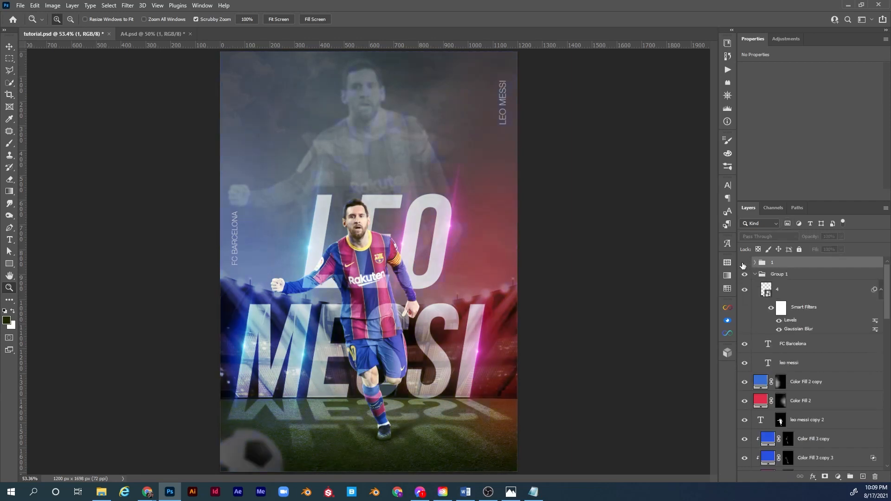
left_click(743, 263)
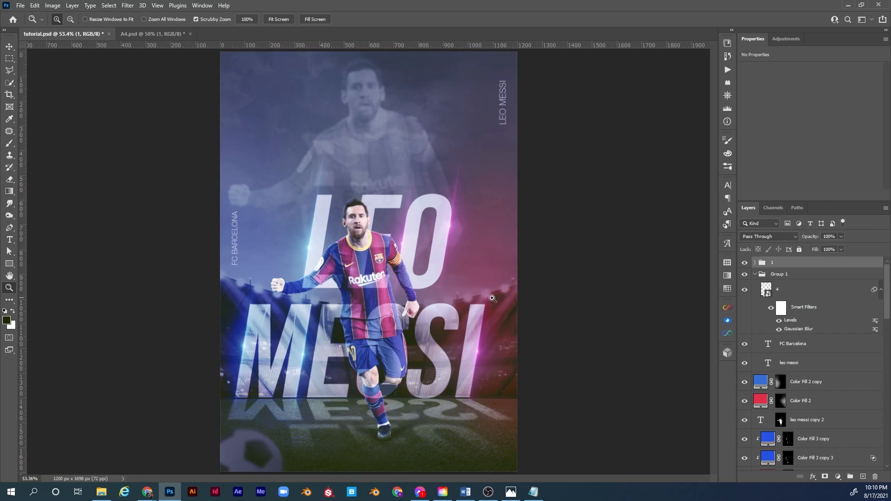
Add a new empty layer above color grading group 1 and ready the Brush tool for flares
left_click_drag(507, 291, 520, 292)
key("b")
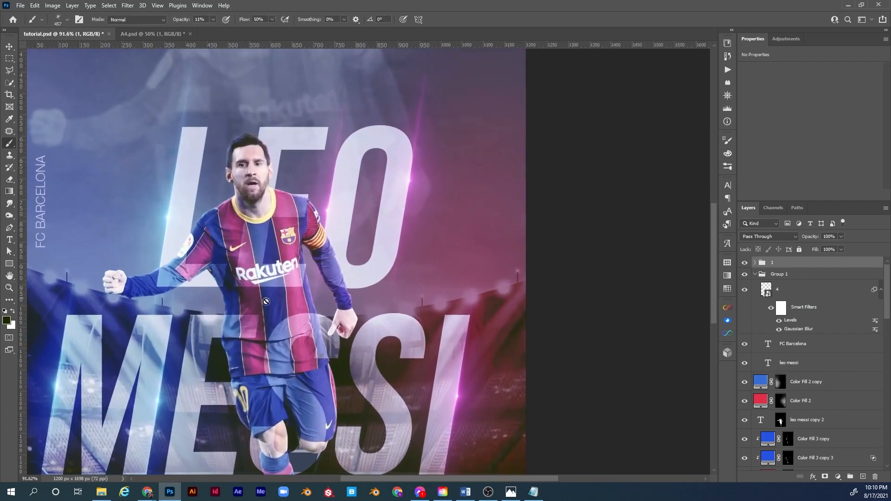
left_click_drag(294, 314, 367, 325)
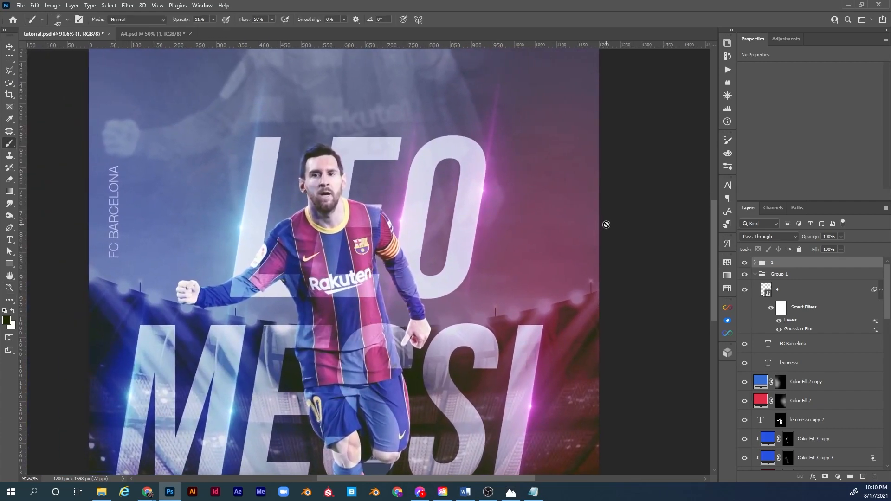
left_click_drag(585, 287, 579, 295)
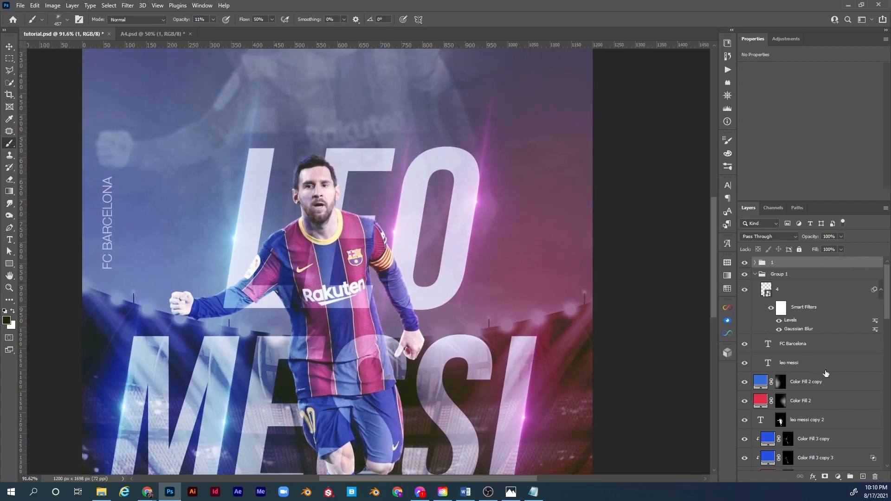
left_click(863, 477)
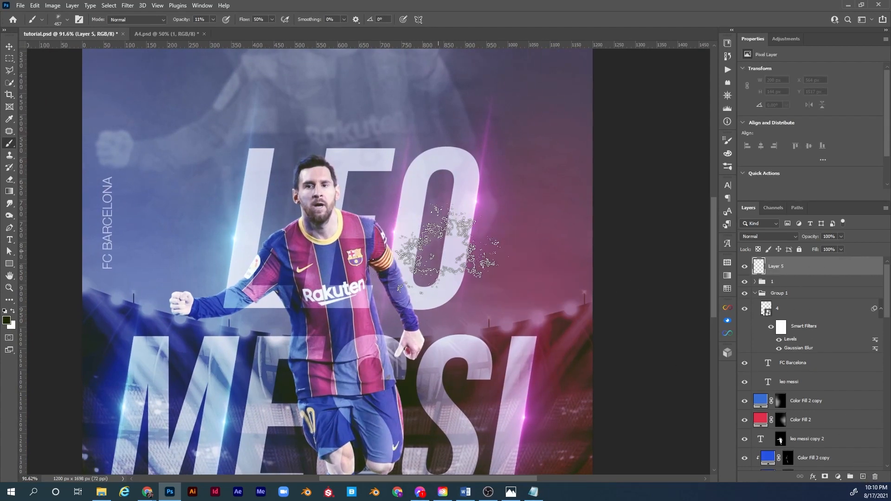
Choose the Flare 17 brush from the 45 Lens Flares Stars set at a size of 105 px
right_click(448, 200)
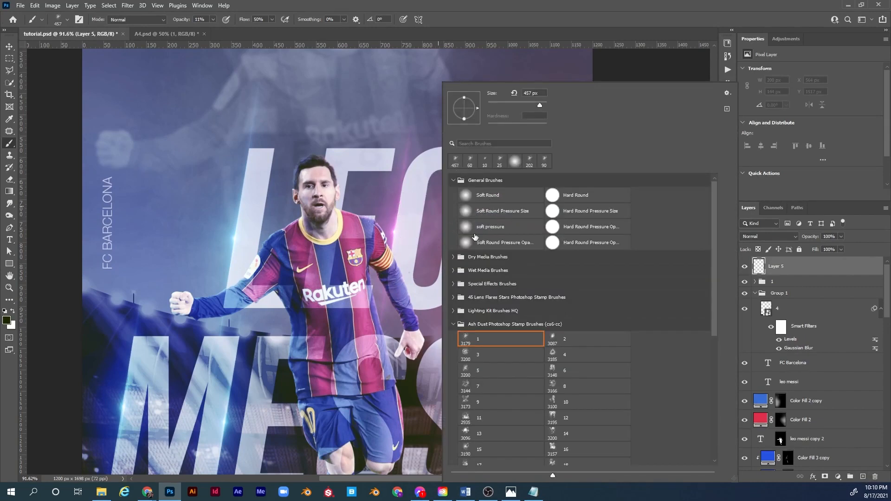
left_click(453, 298)
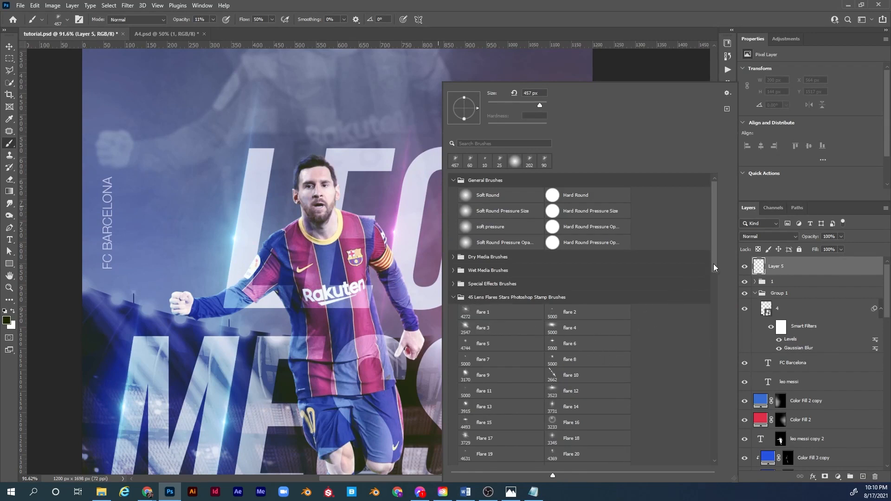
left_click_drag(713, 264, 715, 287)
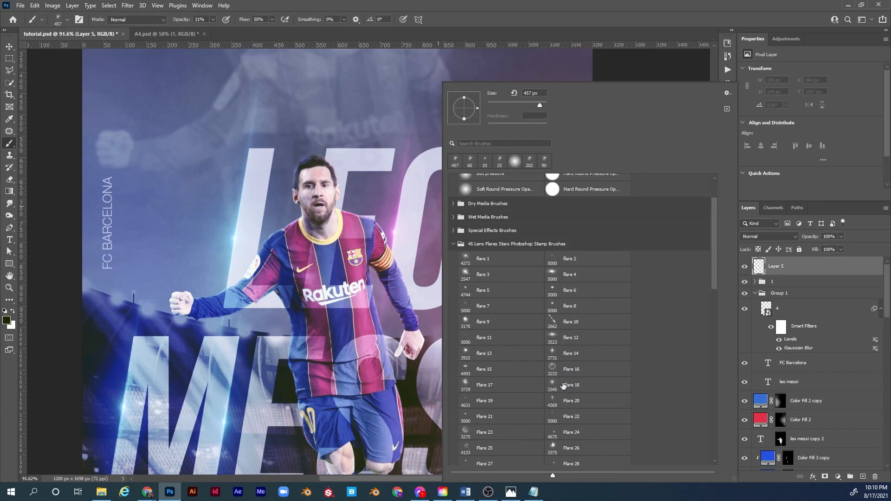
left_click(467, 386)
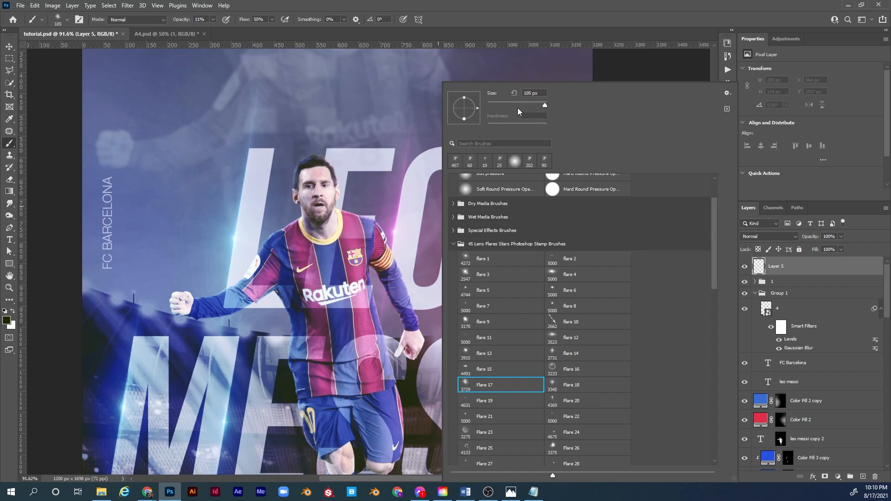
left_click_drag(545, 105, 518, 109)
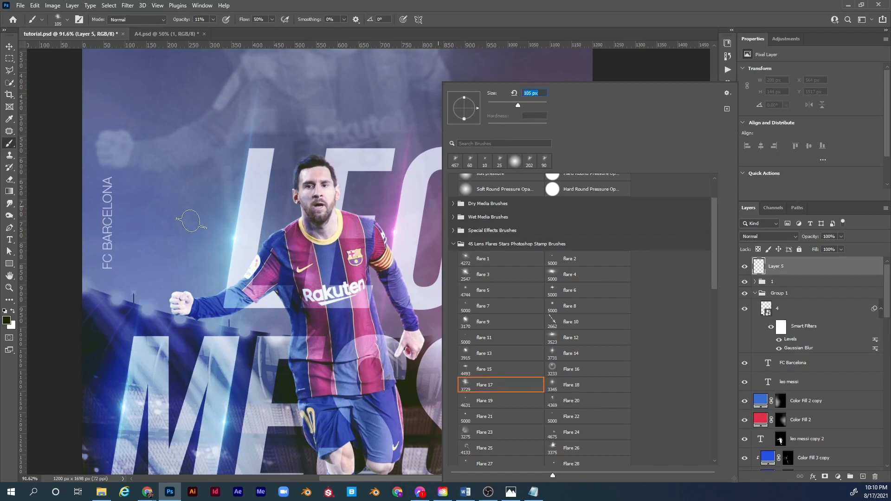
type("]")
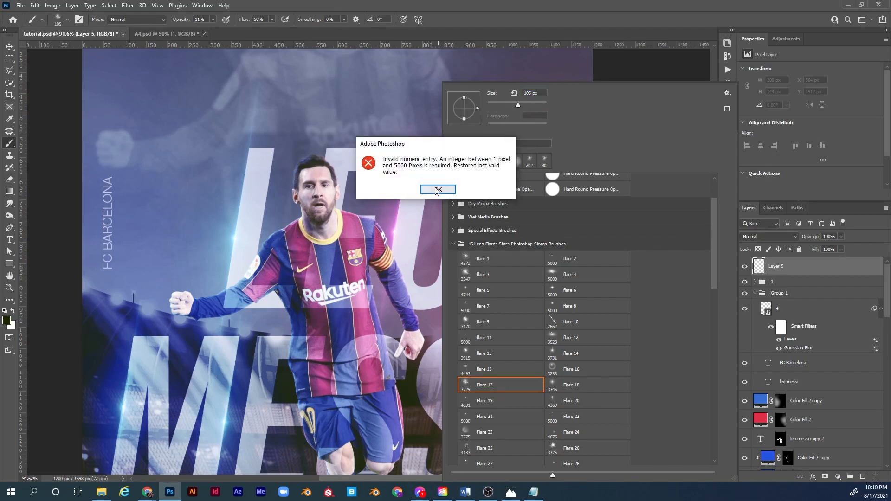
left_click(437, 189)
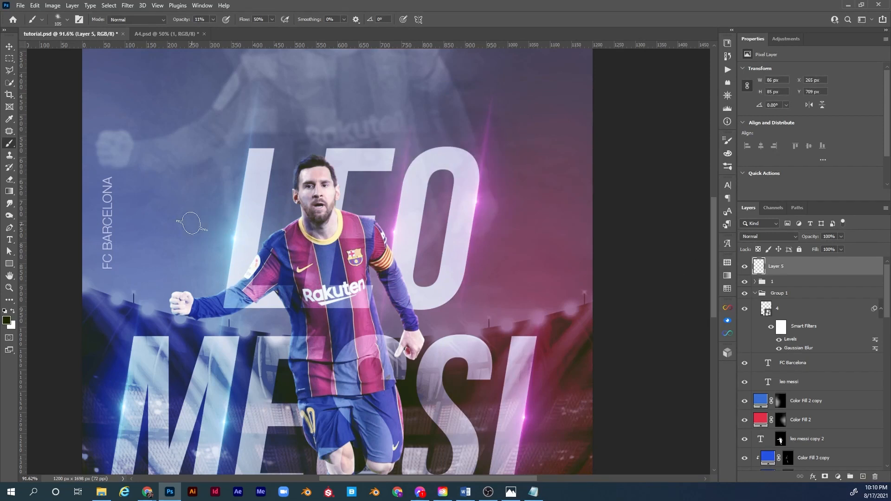
Set the brush opacity and flow to 100% and make white the foreground color
left_click(191, 223)
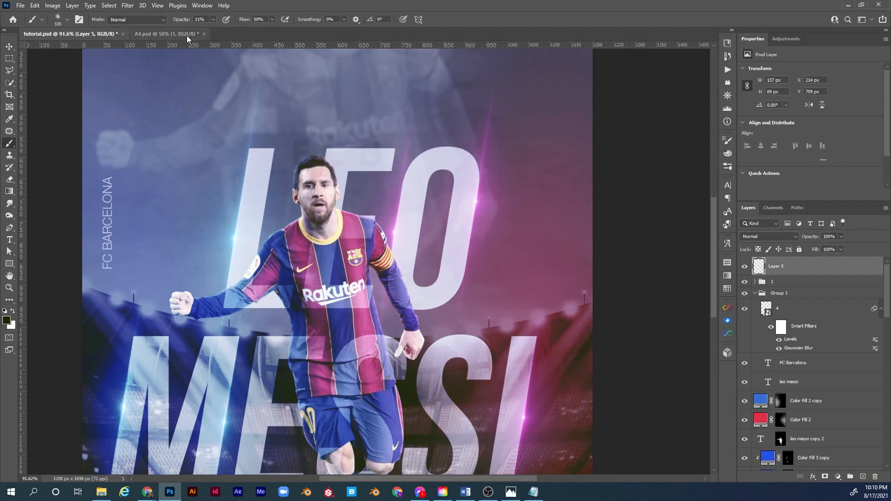
left_click_drag(181, 21, 324, 26)
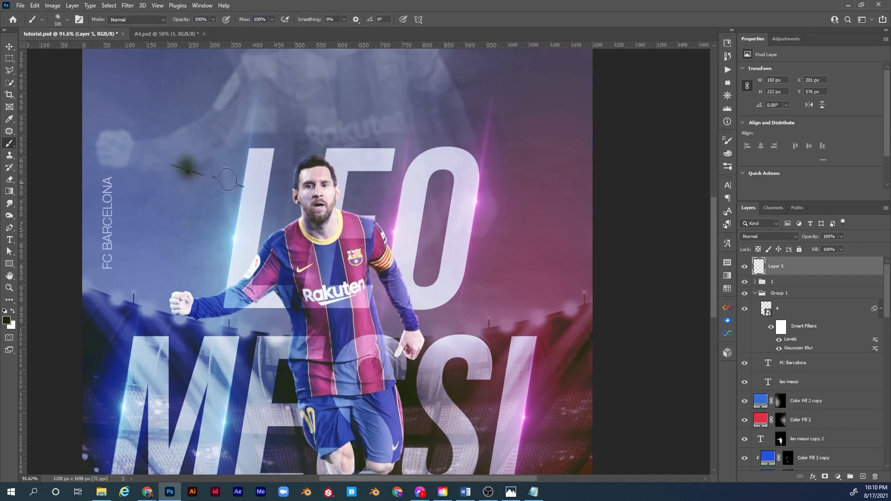
key("x")
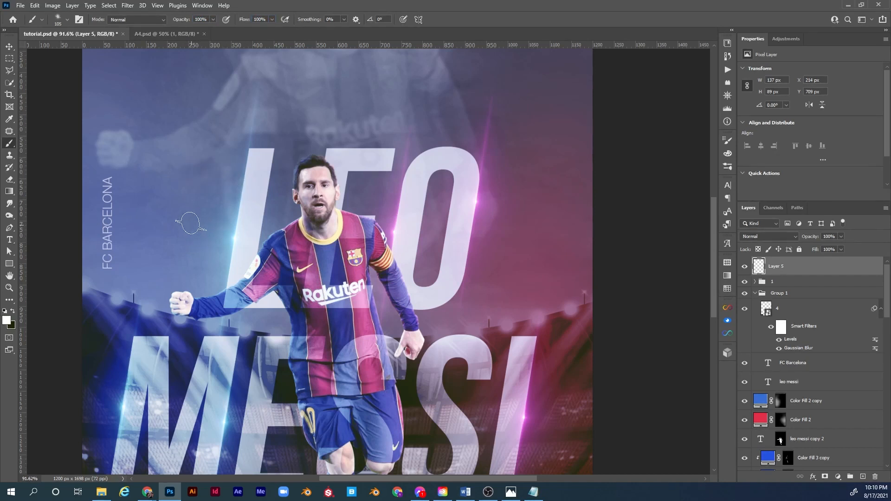
Try the flare 8 brush at 262 px on the blue sky beside the player
right_click(231, 185)
left_click(349, 305)
left_click(767, 273)
right_click(360, 140)
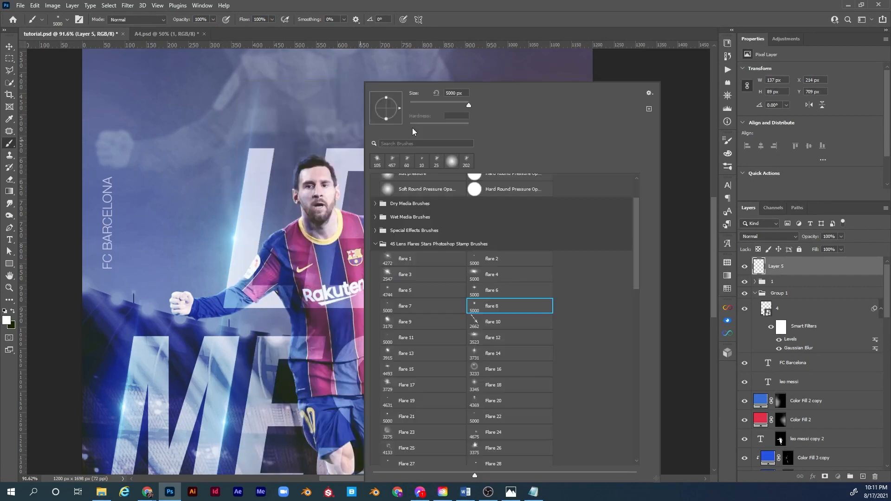
left_click(198, 215)
left_click_drag(202, 211, 239, 215)
Try the flare 14 brush, reduced to 700 px, on the red sky beside the O of LEO
right_click(467, 271)
scroll(595, 238, "down", 3)
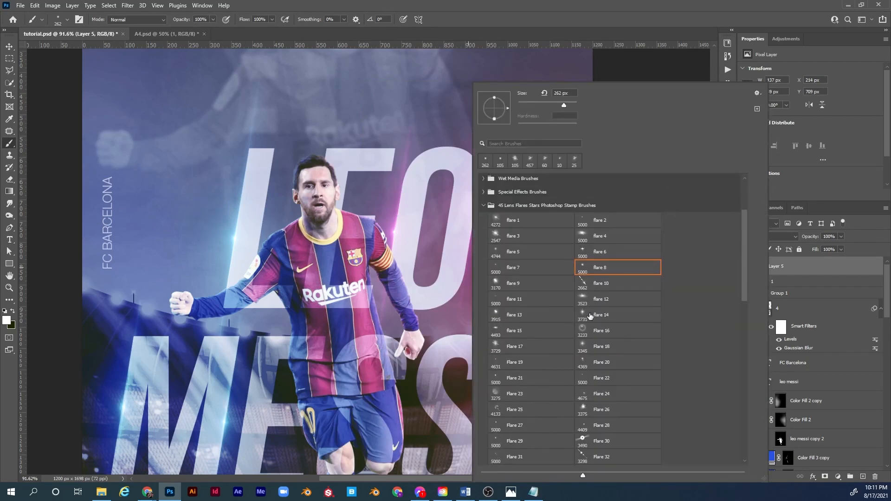
left_click(617, 315)
left_click(784, 272)
left_click_drag(374, 195, 184, 184)
key("bracketleft")
key("bracketleft")
key("bracketleft")
key("bracketleft")
key("bracketleft")
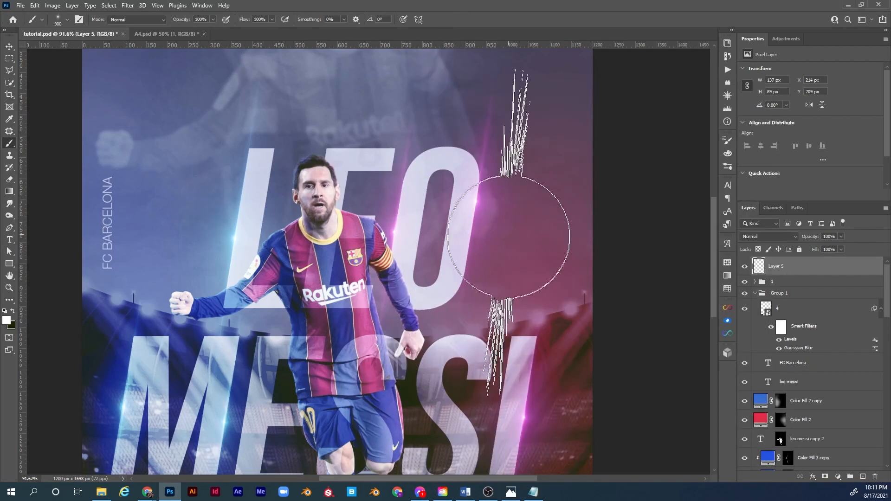
left_click(510, 237)
Switch to the flare 6 brush and reduce its size to about 1400 px
right_click(526, 191)
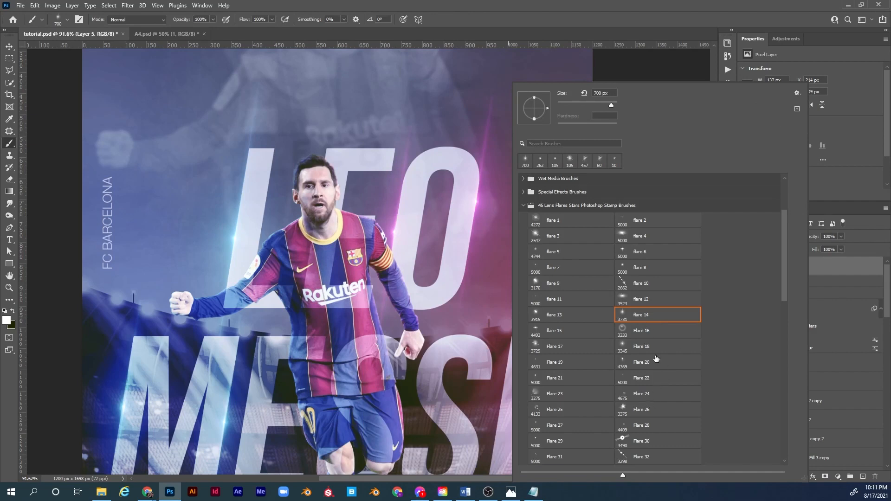
left_click(628, 253)
left_click(419, 256)
key("[")
key("[")
key("[")
key("[")
key("[")
key("[")
key("[")
key("[")
key("[")
key("[")
key("[")
key("[")
key("[")
key("[")
key("[")
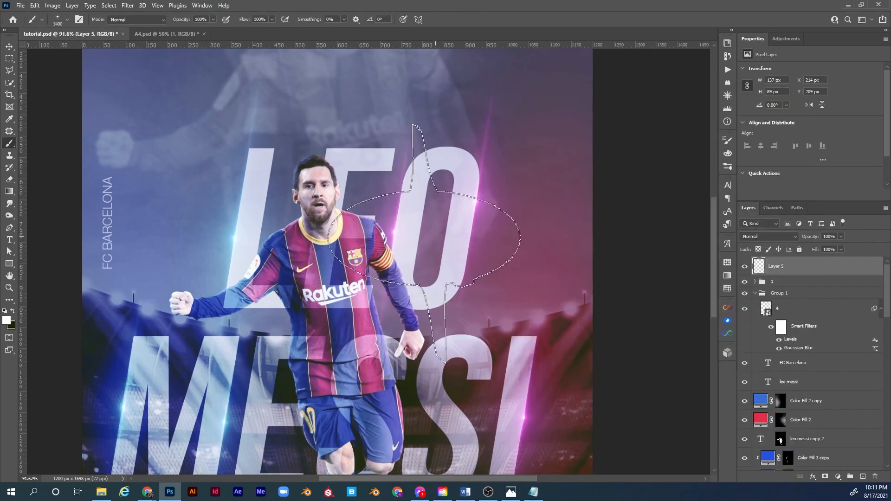
Try white flare 6 stamps over the O of LEO down to 600 px, and clear the test marks from the new layer
left_click(453, 237)
key("ctrl+z")
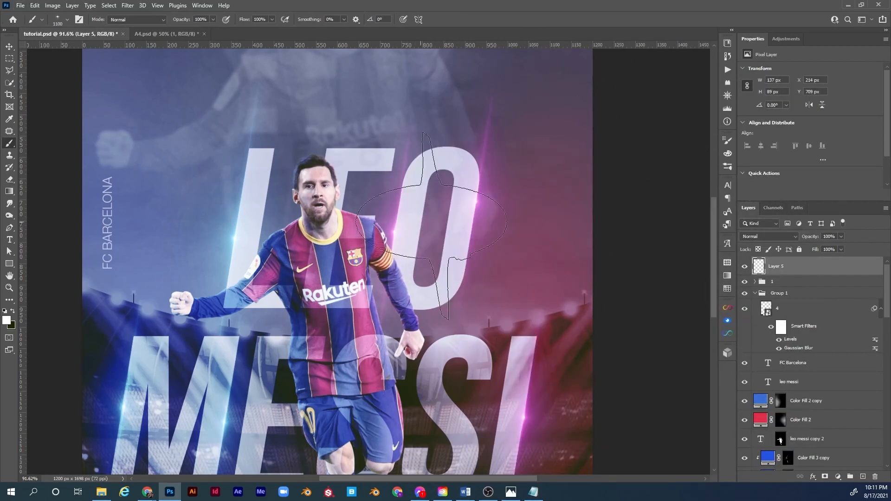
key("[")
key("[")
key("[")
key("[")
key("[")
right_click(481, 221)
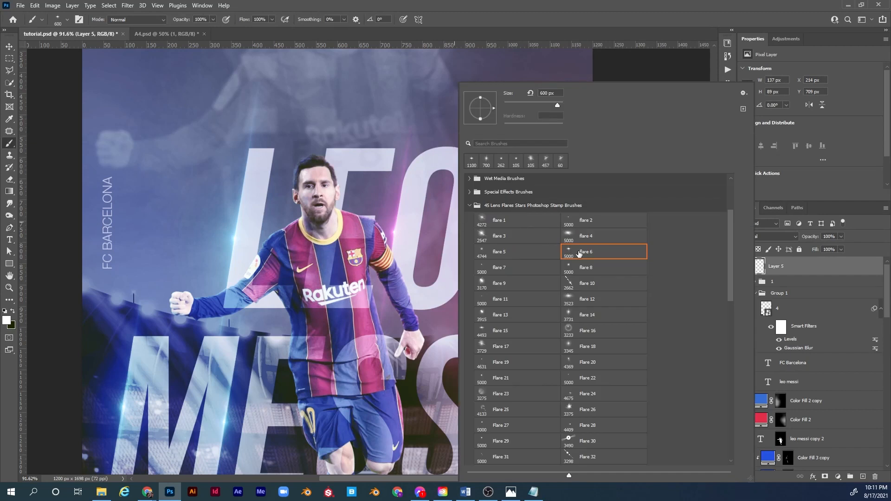
left_click(789, 268)
left_click(401, 188)
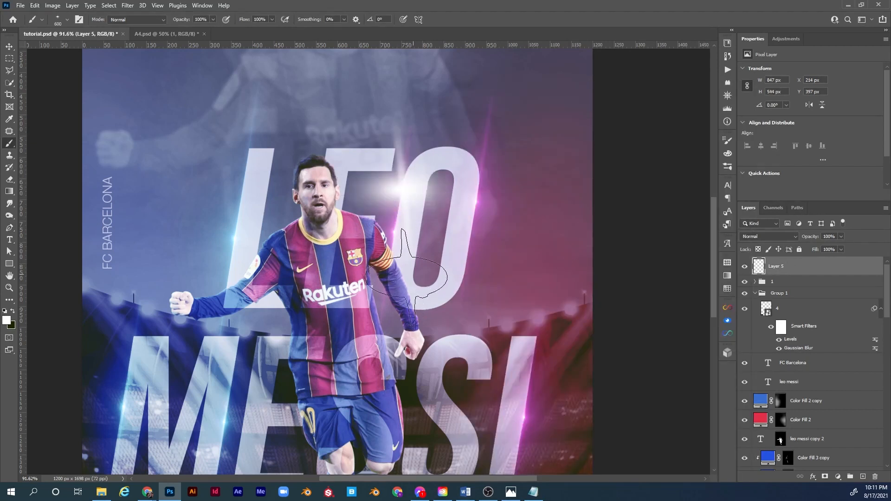
key("ctrl+z")
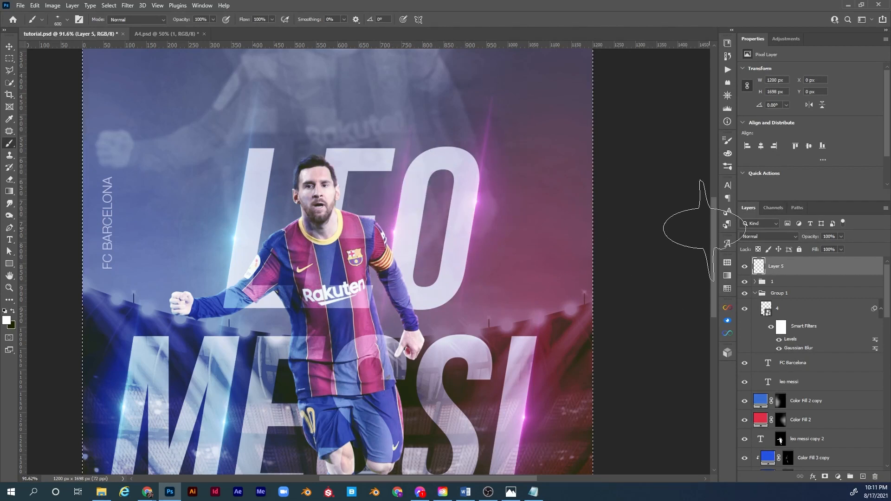
key("ctrl+a")
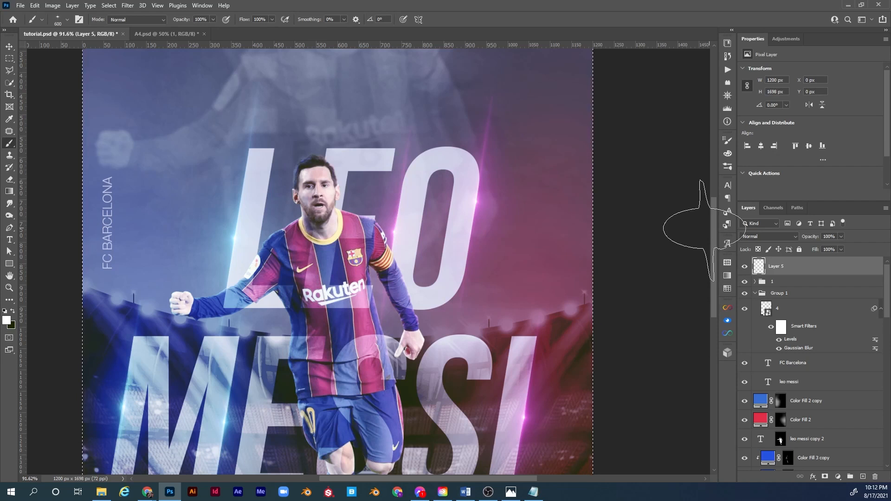
key("ctrl+d")
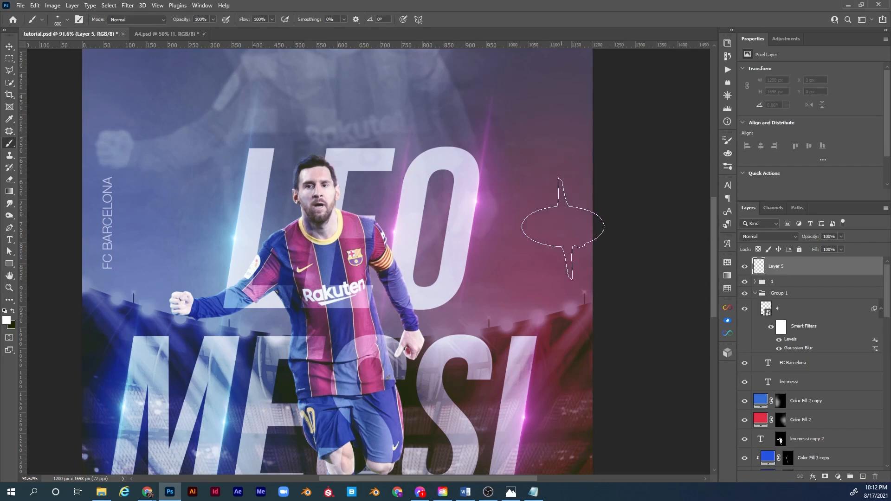
Sample the pink tone at the stadium lights and set the foreground color to the stronger pink df2eb2
left_click(574, 306, "alt")
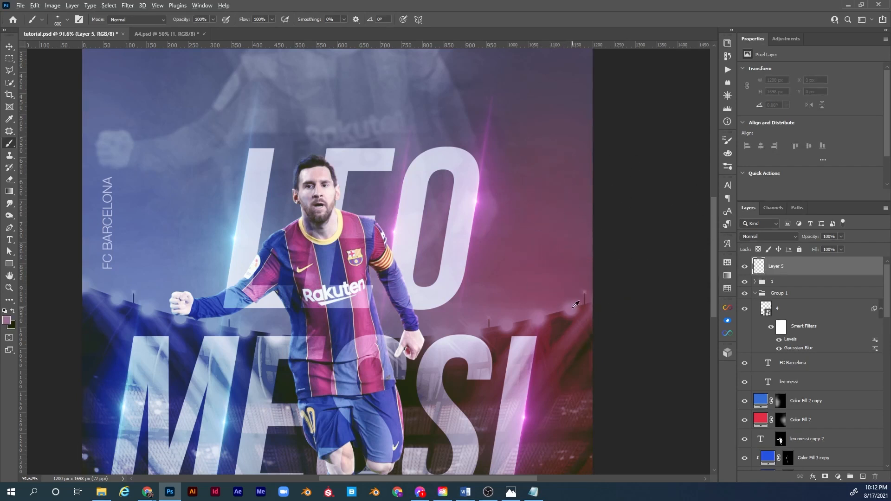
left_click(7, 320)
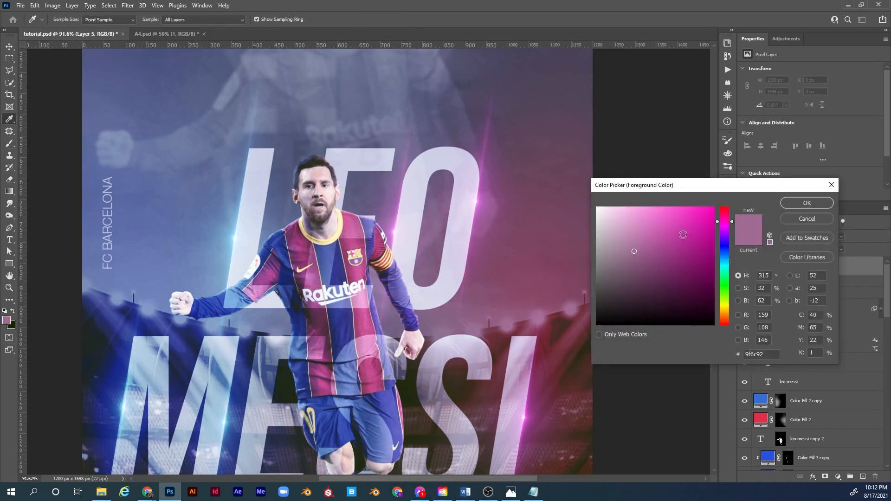
left_click_drag(688, 231, 689, 223)
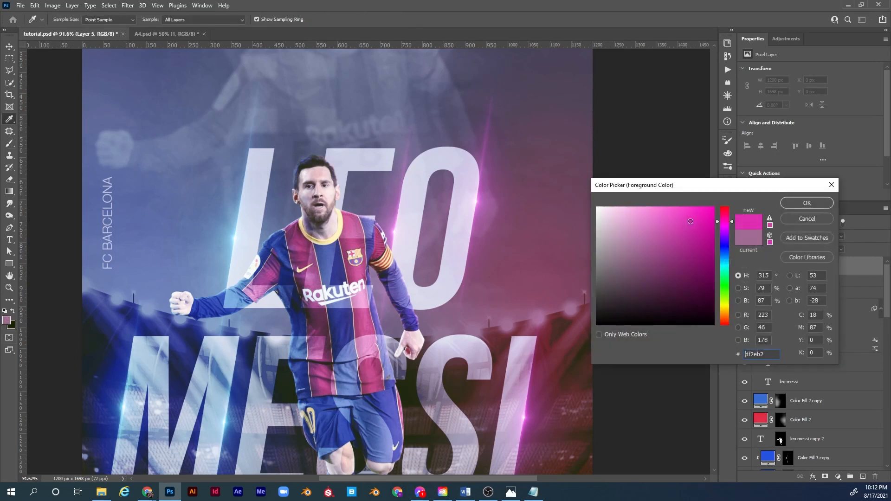
left_click(799, 203)
key("b")
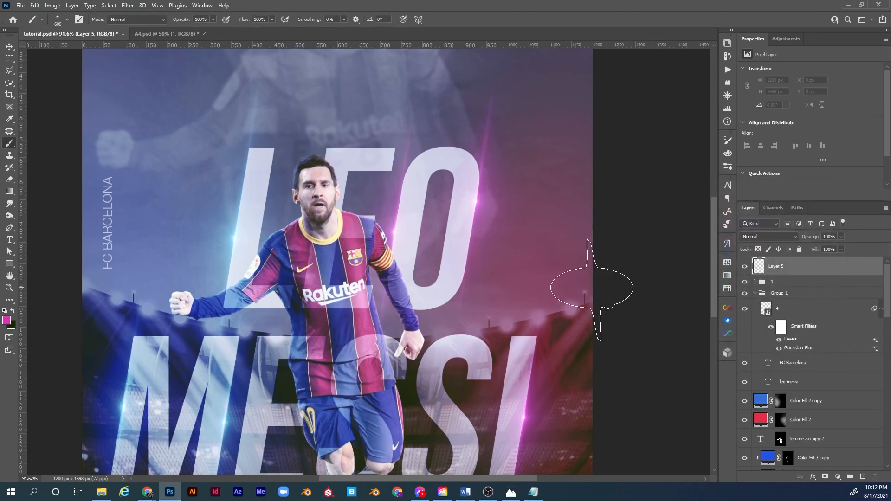
Stamp one pink flare at 400 px above the stadium roof on the red side of the poster
key("bracketleft")
key("bracketleft")
key("bracketleft")
key("bracketleft")
key("bracketright")
key("bracketright")
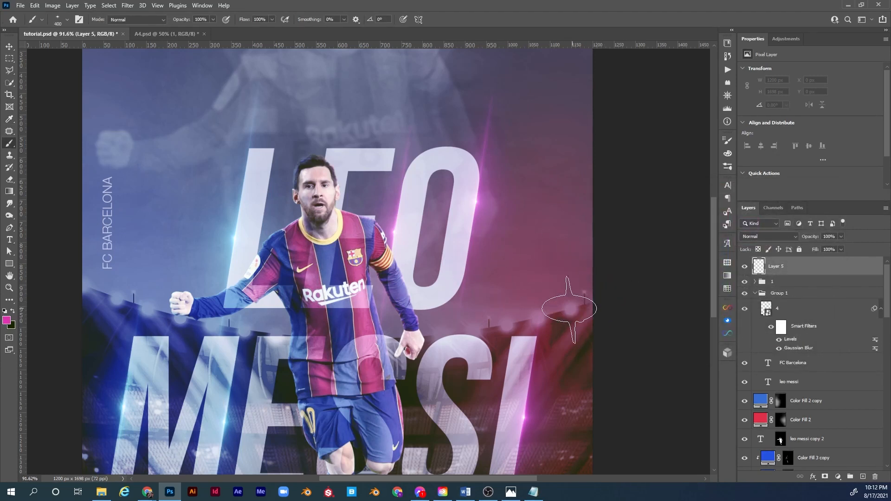
left_click(539, 301)
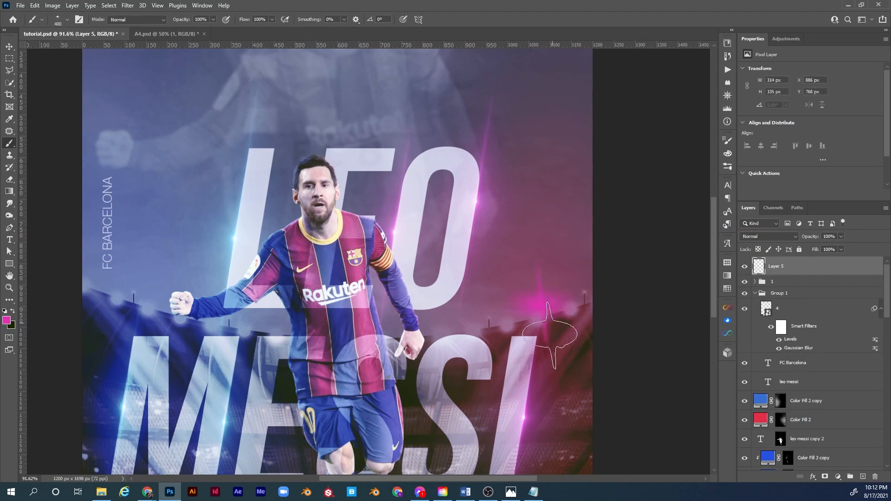
Set the flare layer's blend mode to Screen and move the flare about 65 px right and 8 px down
left_click(778, 237)
left_click(766, 314)
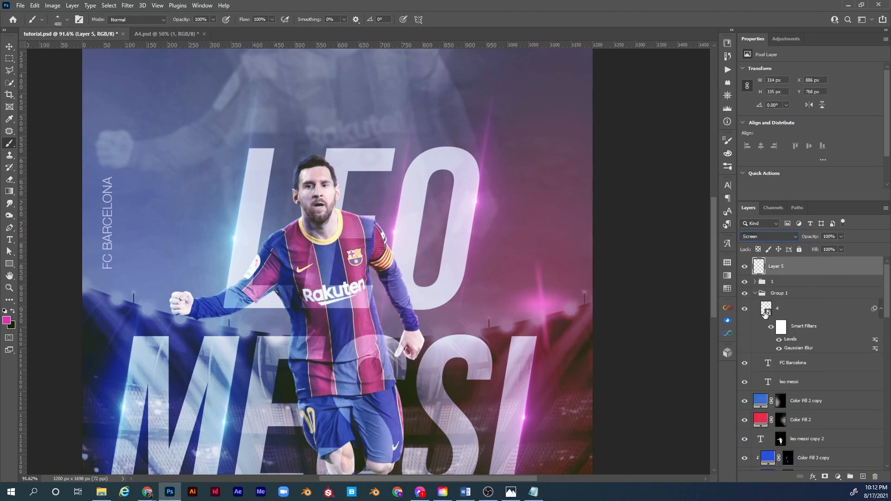
key("v")
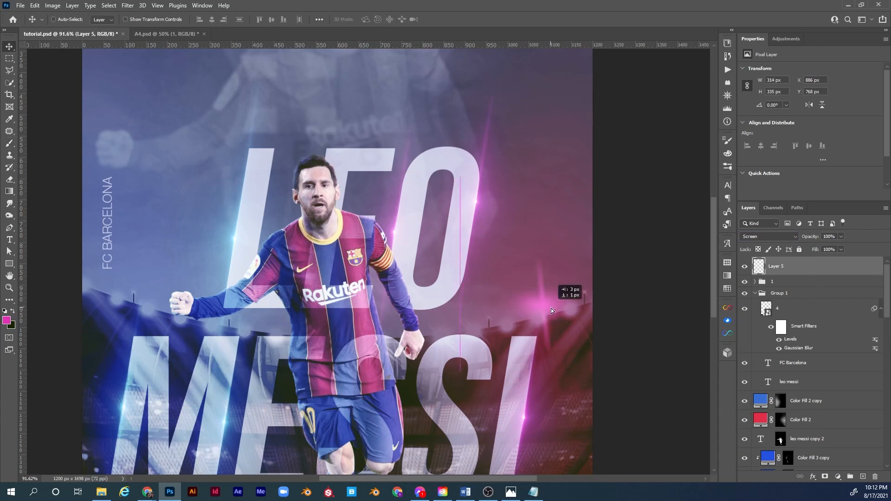
left_click_drag(547, 305, 575, 307)
scroll(572, 302, "down", 5)
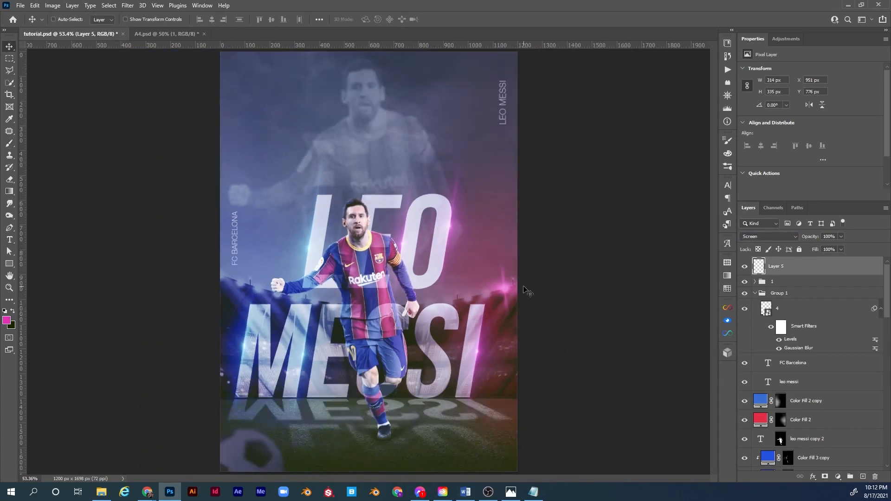
Rotate the pink flare about 23° clockwise and shift it slightly over the stadium roof lights
key("ctrl+t")
scroll(510, 288, "up", 4)
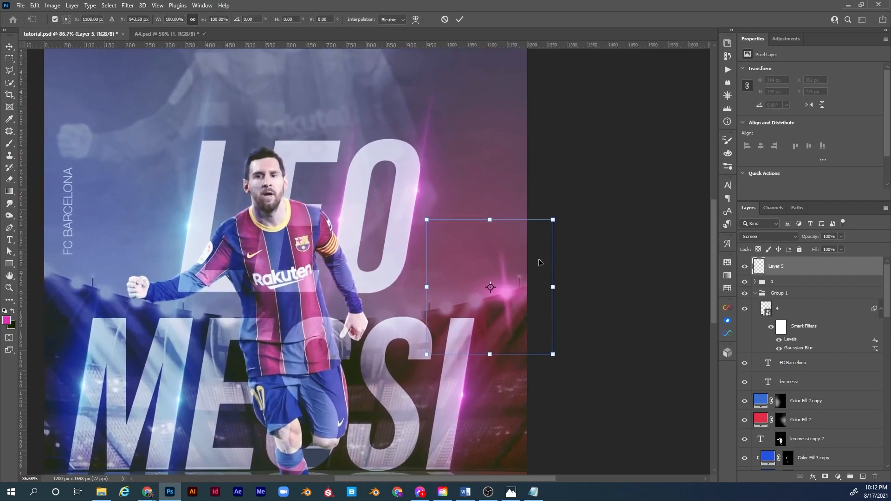
left_click_drag(583, 222, 582, 265)
left_click_drag(526, 308, 528, 302)
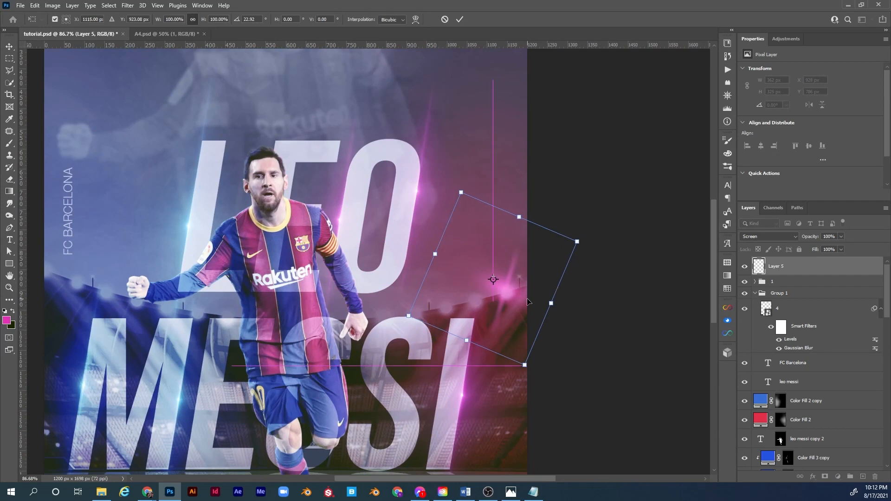
key("Return")
Clear everything from the flare layer and remove the selection
key("z")
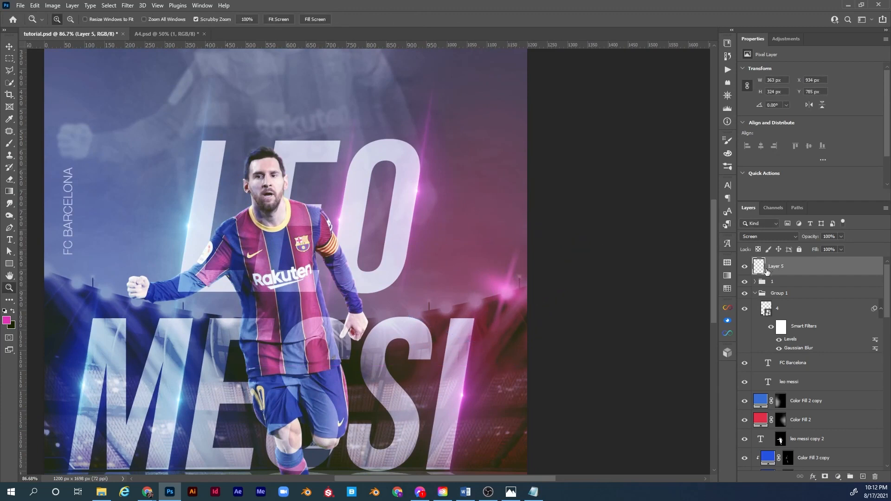
key("ctrl+a")
key("Delete")
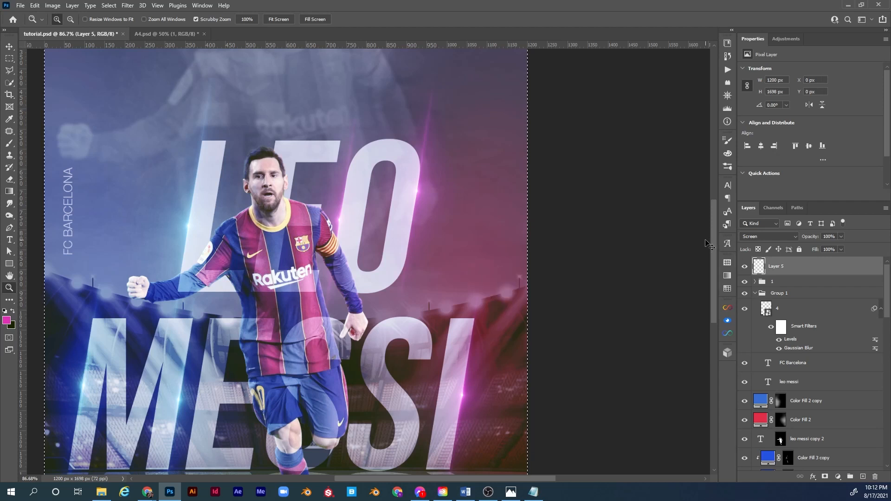
key("ctrl+d")
Set the foreground color to the lighter pink ff62d7 and stamp one 400 px flare over the O of LEO
key("b")
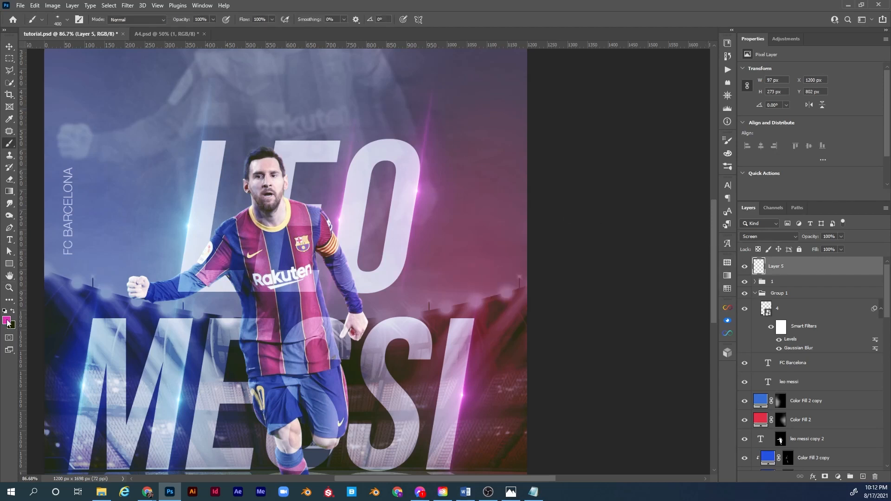
left_click(8, 324)
left_click_drag(674, 214, 668, 207)
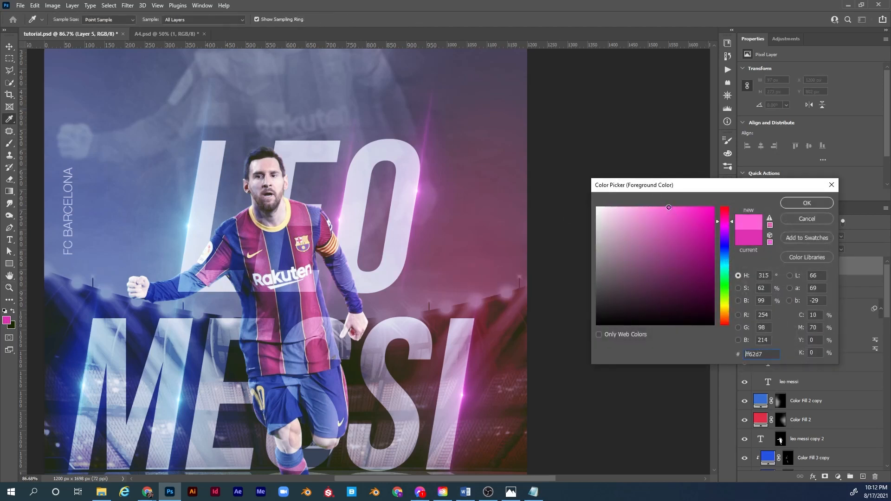
left_click(793, 203)
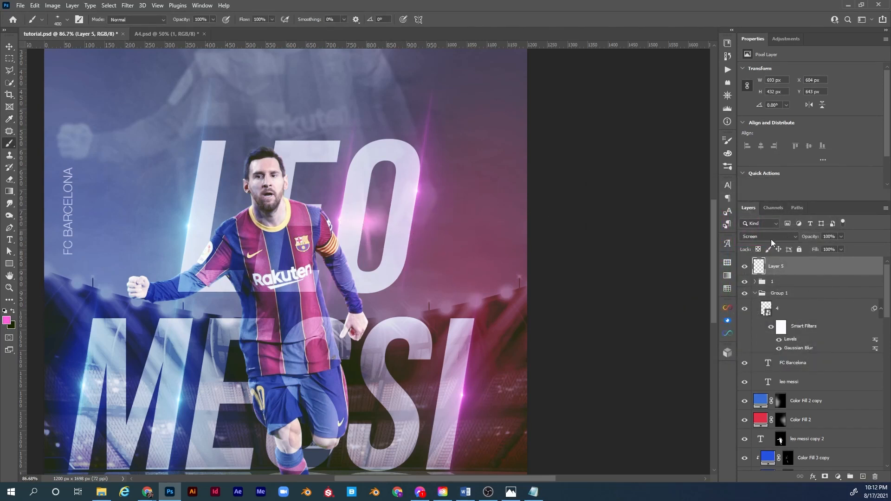
Move the pink flare onto the outermost stadium light on the red side and scale it down
key("v")
mouse_move(390, 225)
left_mouse_down()
mouse_move(499, 260)
mouse_move(537, 292)
left_mouse_up()
key("ctrl+t")
mouse_move(572, 235)
left_mouse_down()
mouse_move(569, 252)
mouse_move(560, 246)
left_mouse_up()
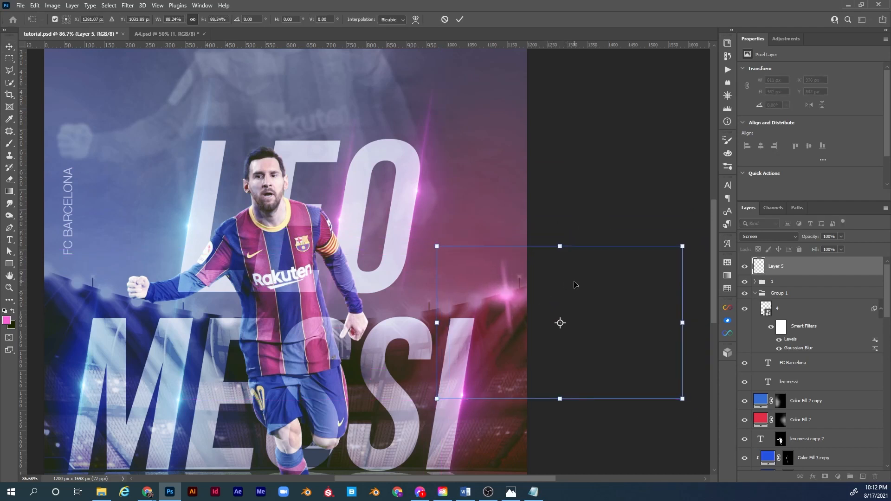
key("Return")
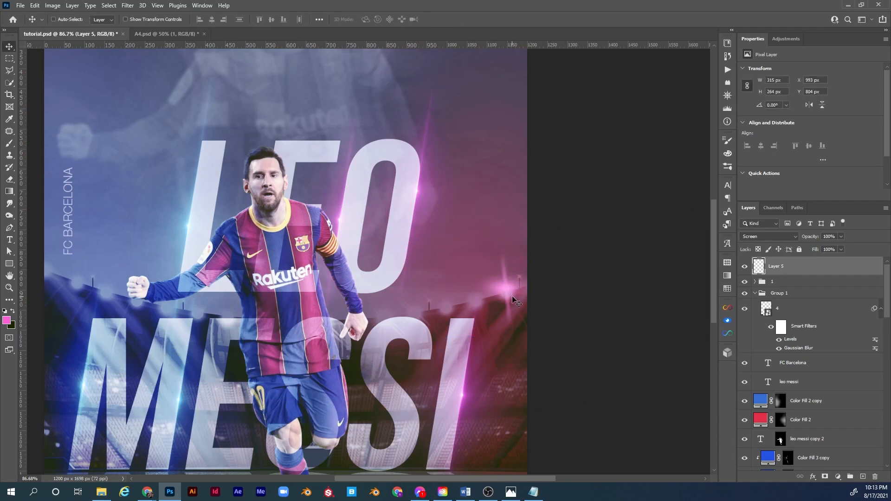
left_click_drag(515, 302, 516, 307)
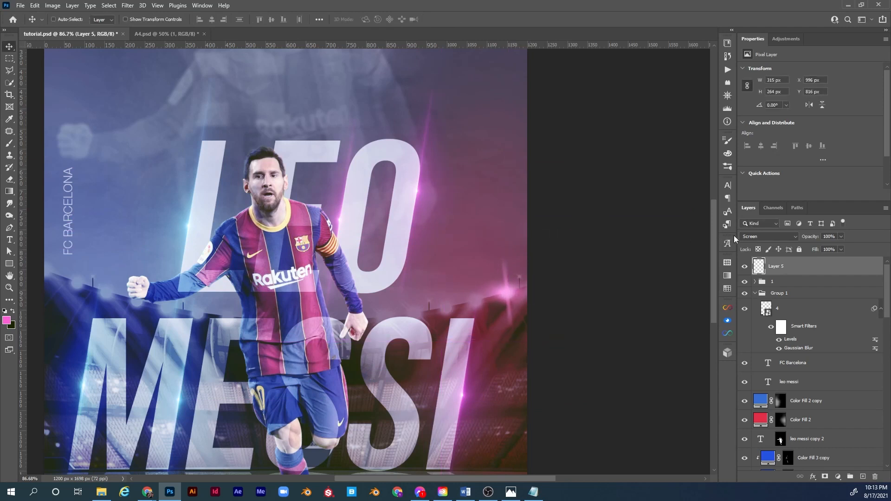
Set the flare layer's blend mode to Color Dodge and rotate the flare about 21° clockwise
left_click(754, 237)
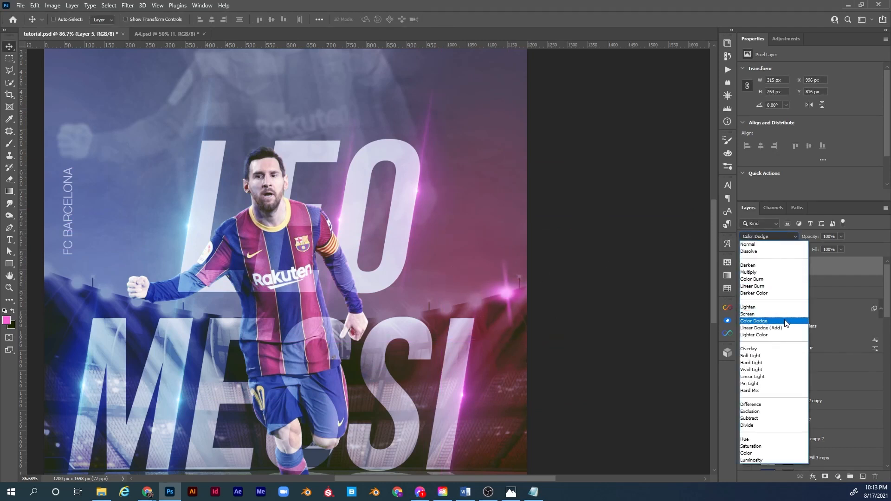
left_click(791, 324)
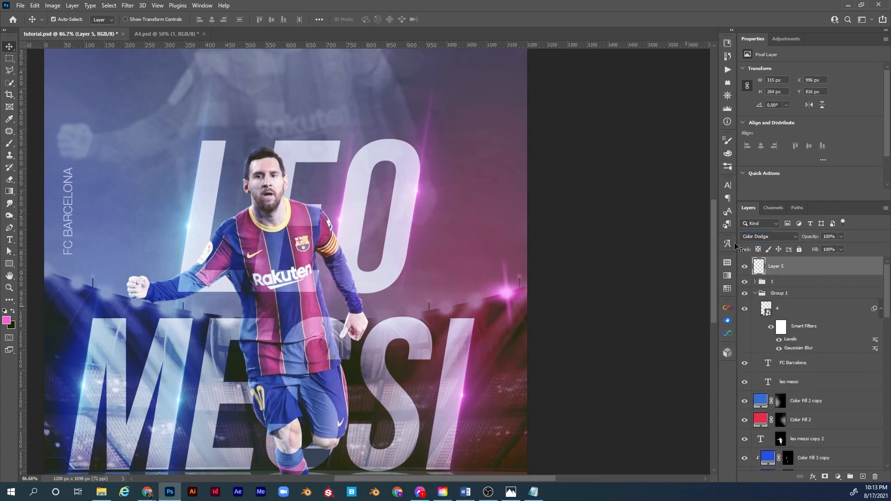
key("ctrl+t")
left_click_drag(618, 210, 627, 257)
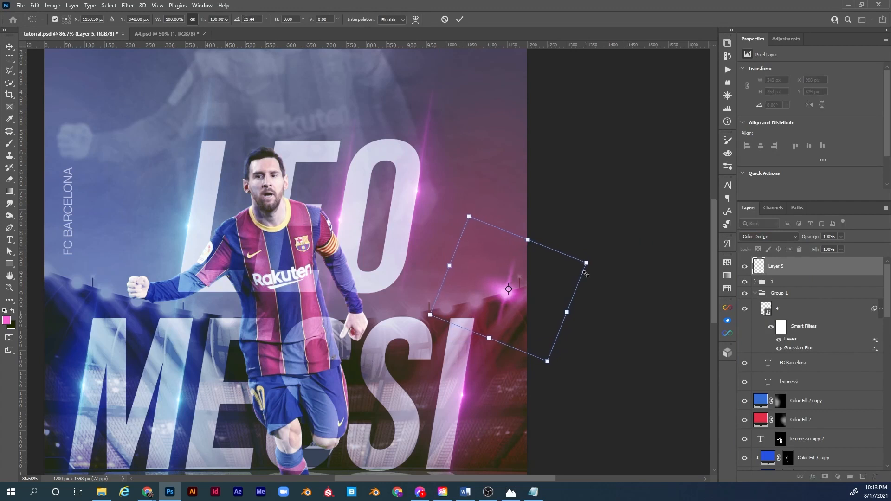
key("Return")
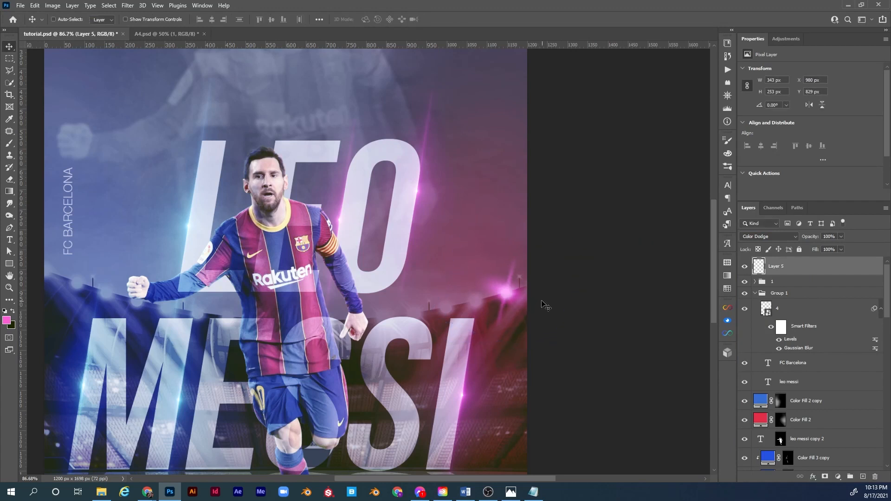
Duplicate the pink flare onto the neighbouring roof light and scale the copy to about 82%
mouse_move(518, 298)
left_mouse_down()
mouse_move(514, 284)
mouse_move(486, 307)
mouse_move(522, 281)
left_mouse_up()
key("ctrl+0")
key("ctrl+t")
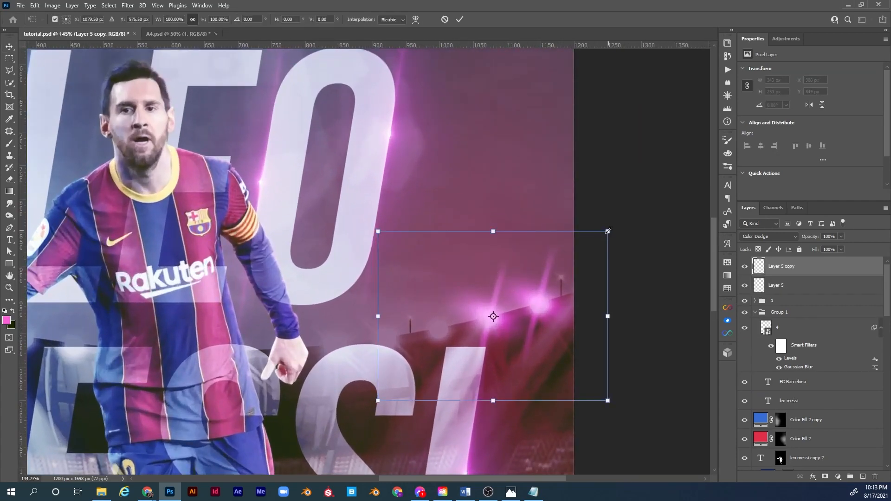
left_click_drag(608, 230, 584, 248)
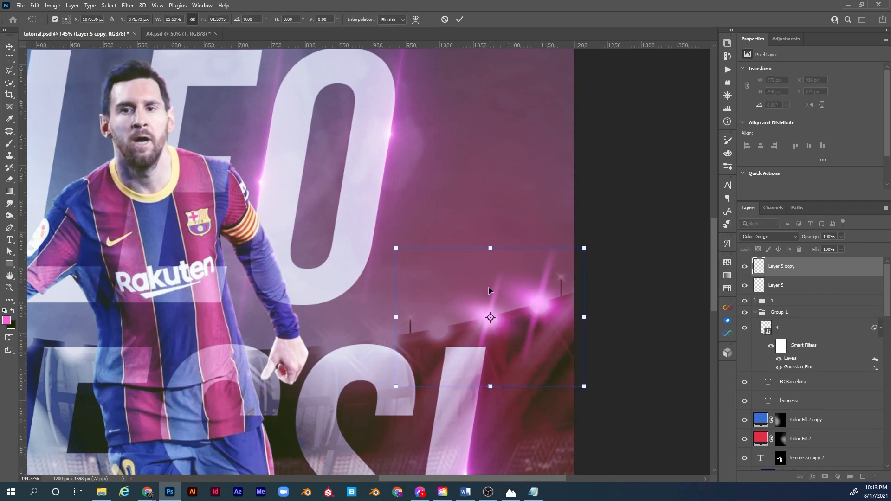
key("Return")
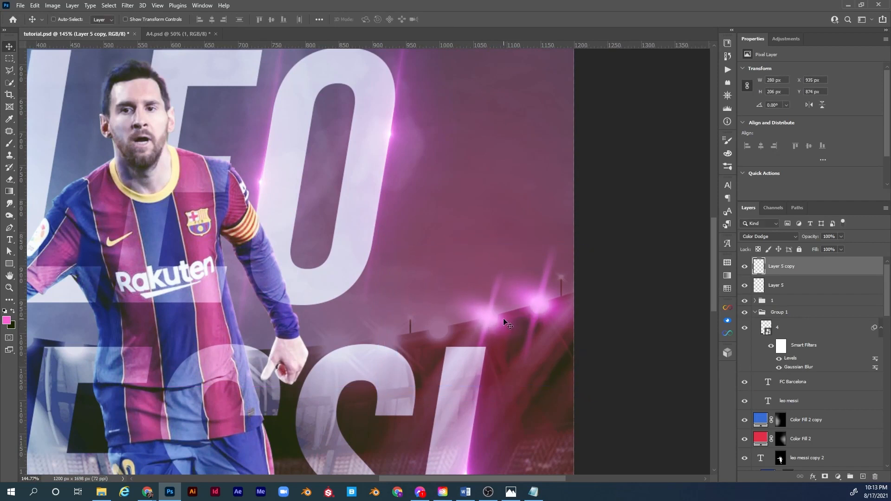
Duplicate the smaller pink flare onto the third roof light and scale this copy to about 87%
left_click_drag(503, 318, 447, 330)
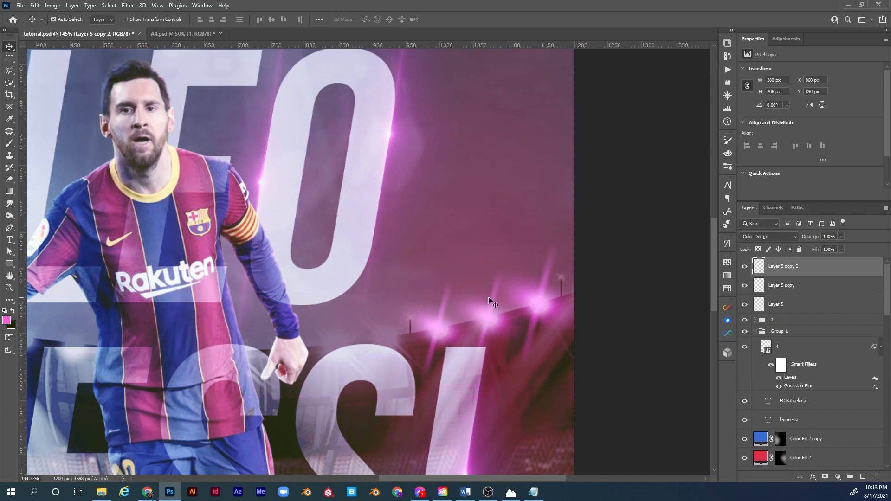
key("ctrl+t")
mouse_move(526, 260)
left_mouse_down()
mouse_move(505, 284)
mouse_move(534, 263)
left_mouse_up()
left_click_drag(491, 320, 481, 326)
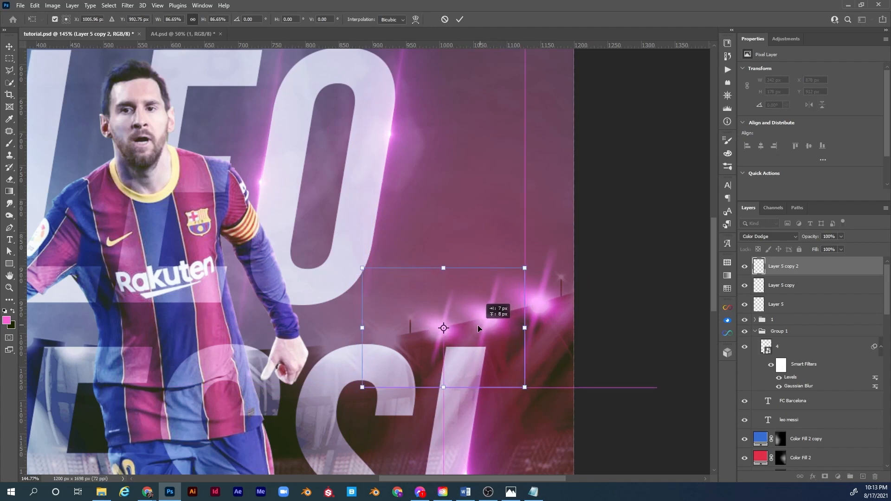
key("Return")
key("ctrl+0")
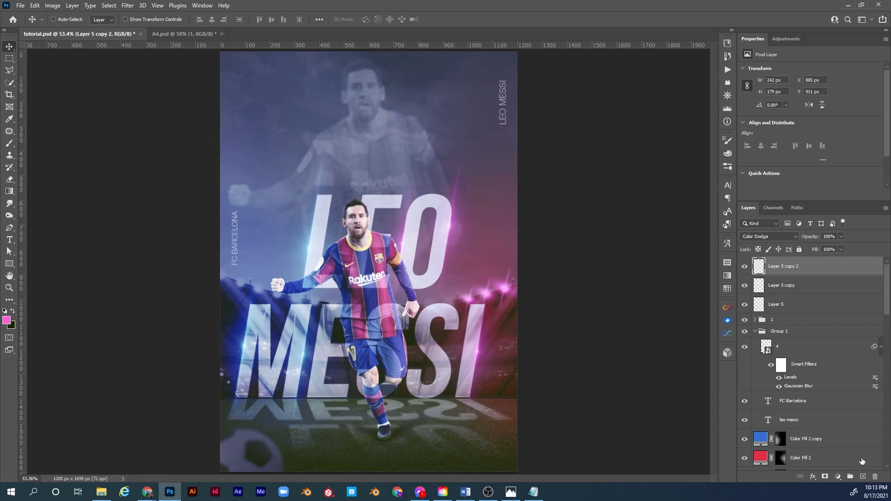
Create a new layer, sample the blue tone at the stadium lights and set the foreground color to the brighter blue 4681fa
left_click(862, 477)
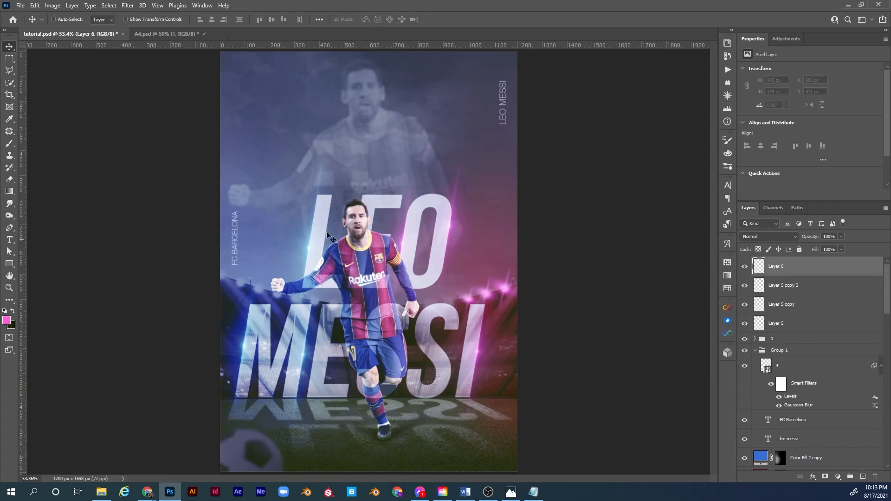
key("b")
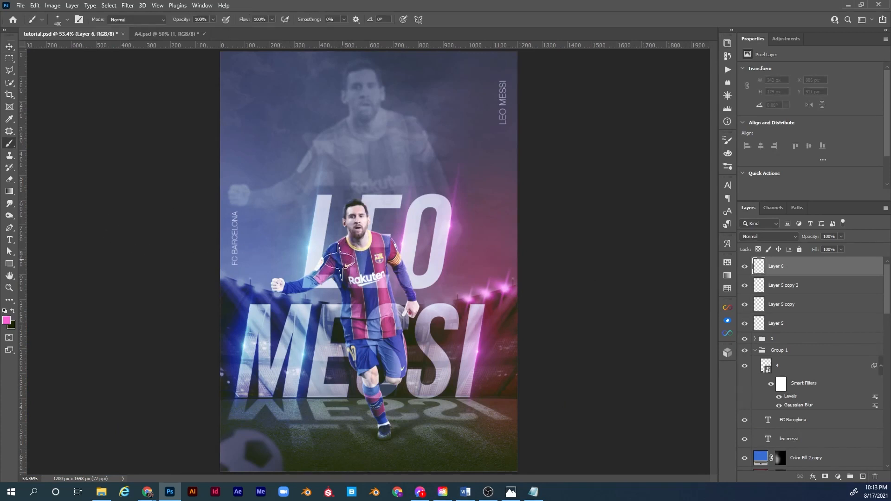
left_click(260, 288, "alt")
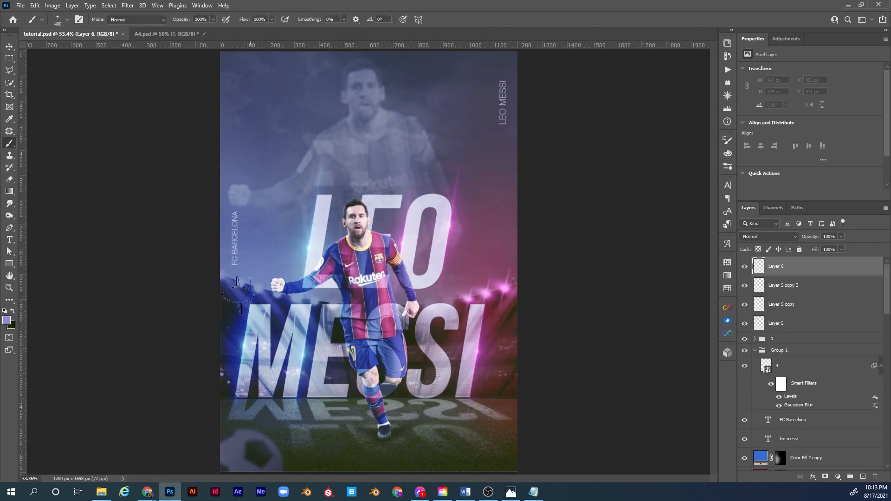
left_click(6, 320)
left_click(679, 221)
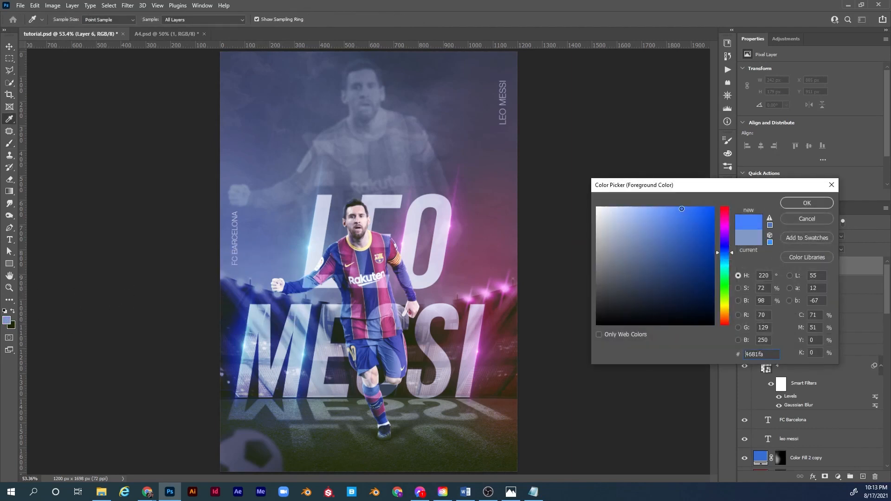
left_click(792, 203)
Stamp a 400 px blue flare, place it on the outer stadium light on the blue side and set its blend mode to Color Dodge
left_click(763, 236)
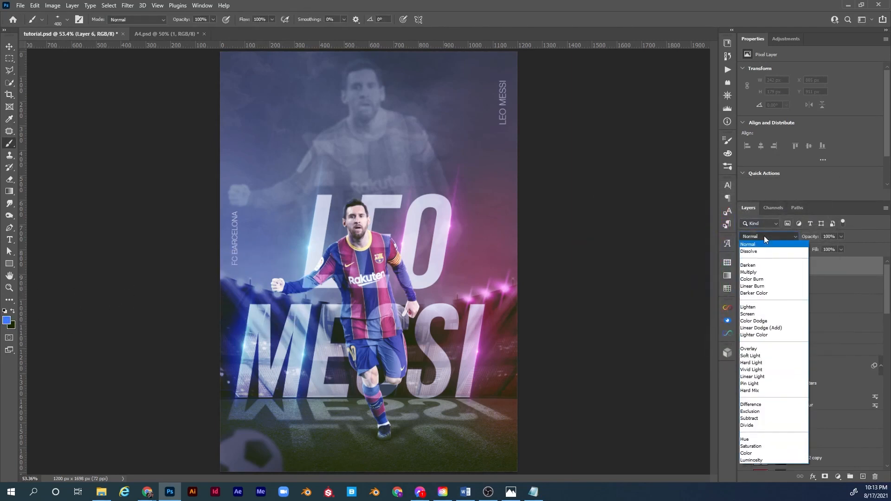
left_click(761, 315)
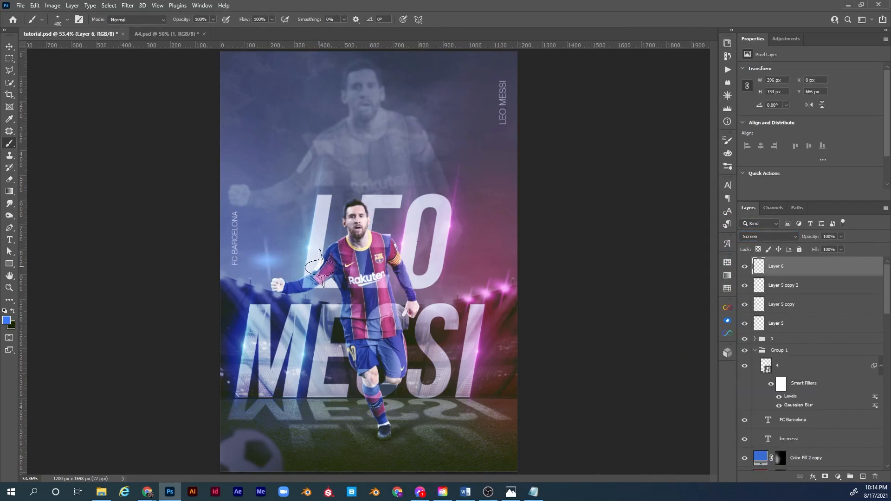
key("v")
scroll(279, 249, "up", 5)
left_click(768, 237)
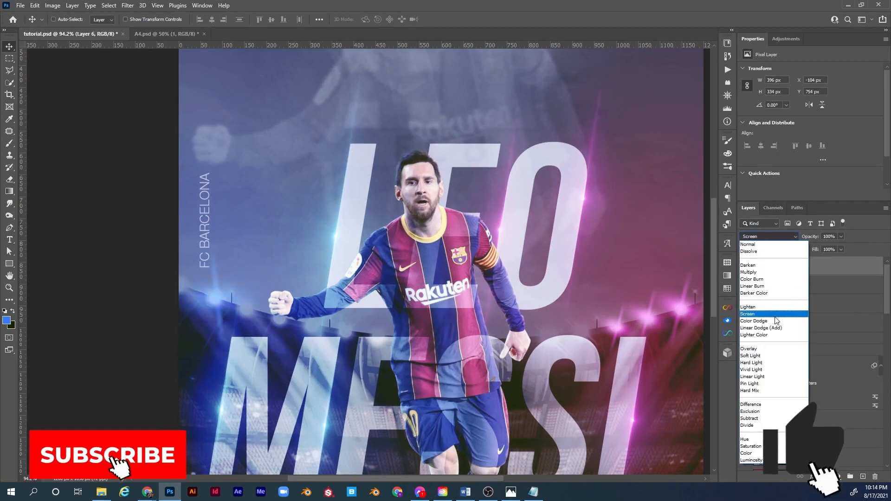
left_click(770, 323)
Duplicate the blue flare onto the neighbouring stadium light and scale the copy down
left_click_drag(230, 304, 254, 312)
key("ctrl+t")
left_click_drag(334, 241, 274, 277)
key("Return")
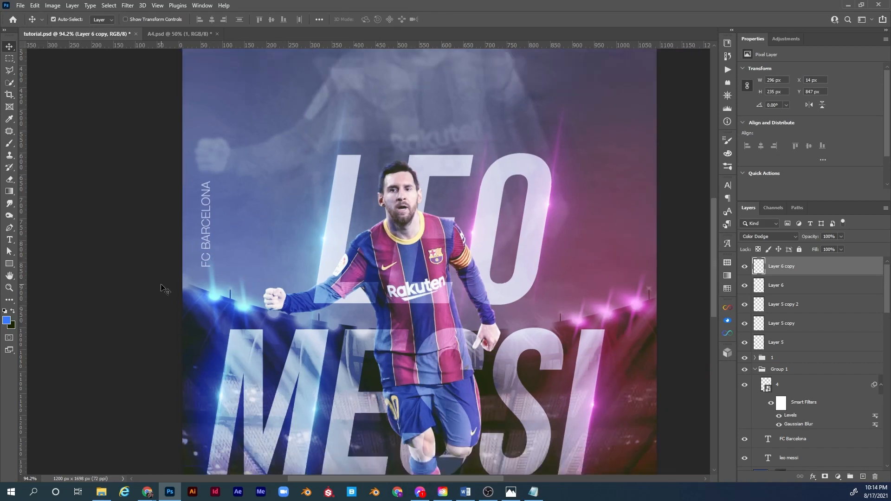
key("ctrl+0")
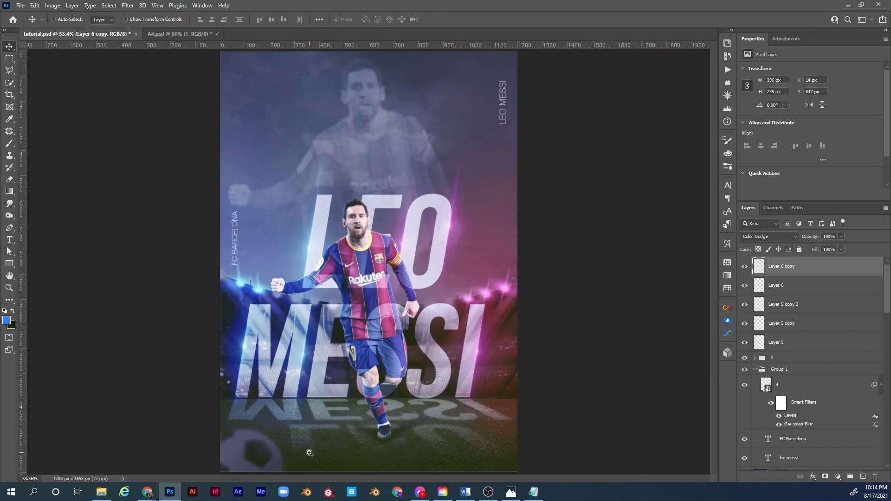
Find the grass image layer in the staduim group by toggling its visibility, and select that football-stadium layer
left_click_drag(310, 453, 346, 449)
left_click_drag(368, 443, 400, 375)
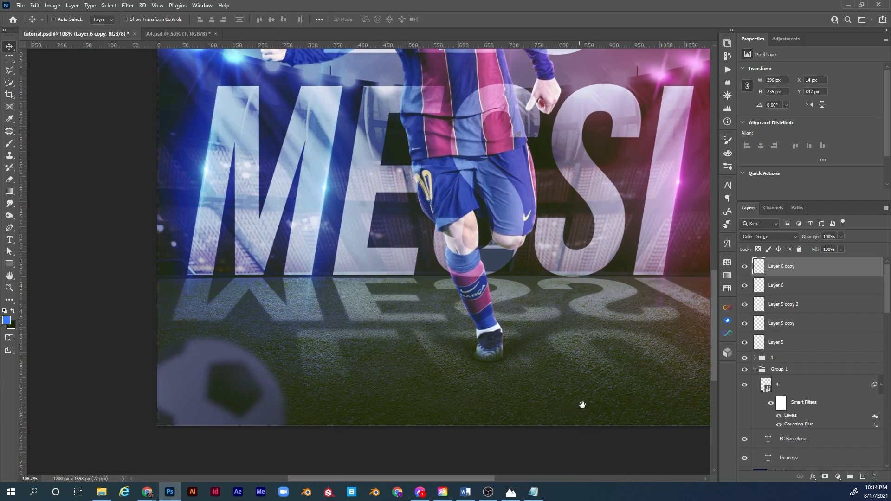
left_click_drag(582, 405, 480, 400)
left_click(530, 409, "ctrl")
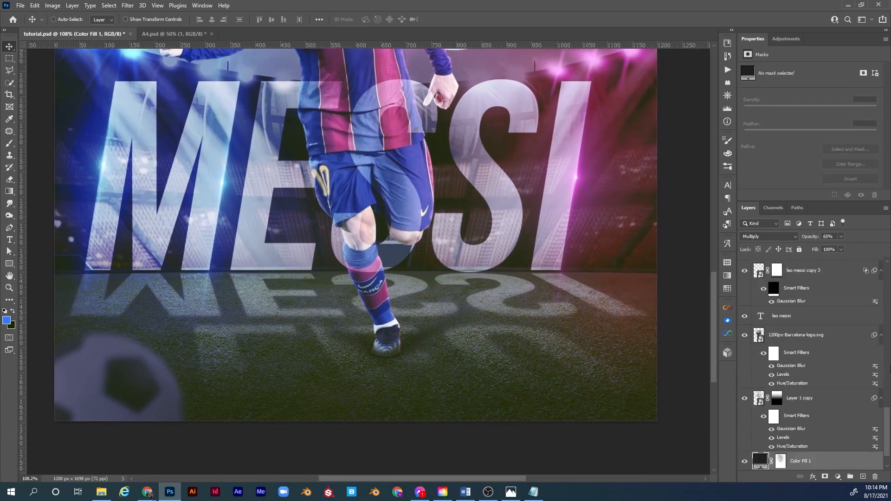
left_click_drag(889, 414, 887, 450)
left_click(755, 446)
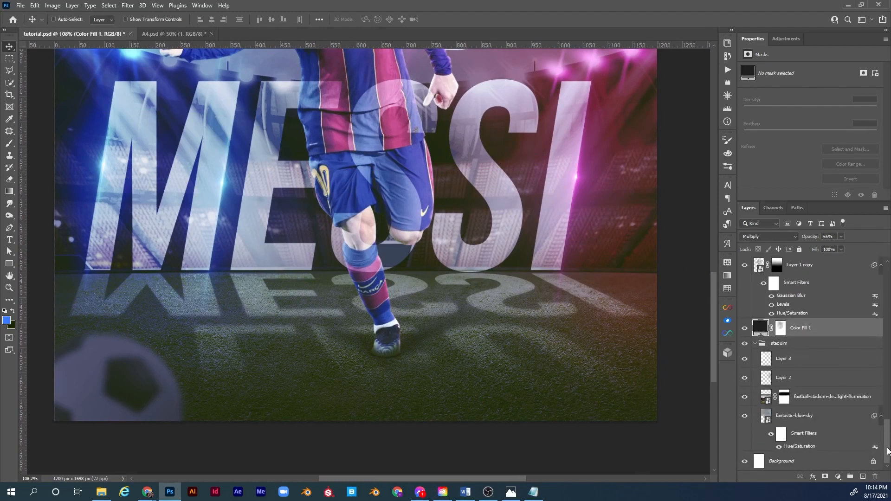
left_click(746, 397)
left_click(745, 398)
left_click(826, 403)
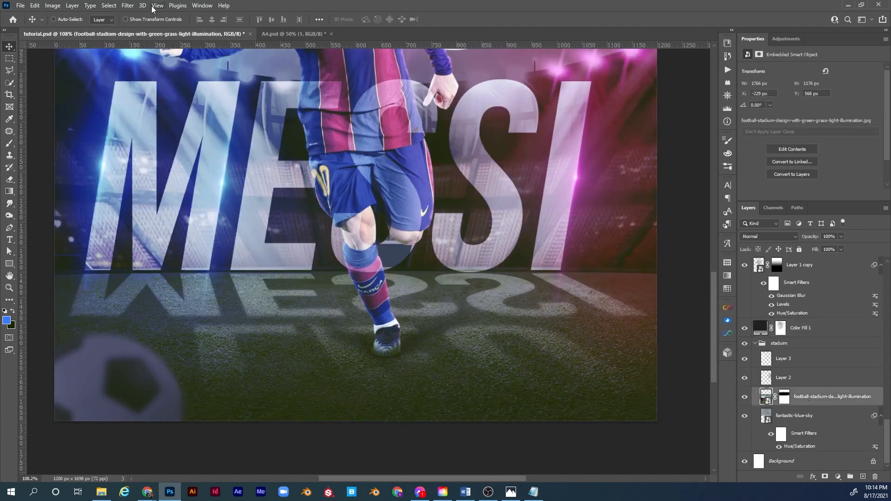
Apply a Gaussian Blur with a 5 px radius to the football-stadium layer
left_click(175, 7)
mouse_move(129, 7)
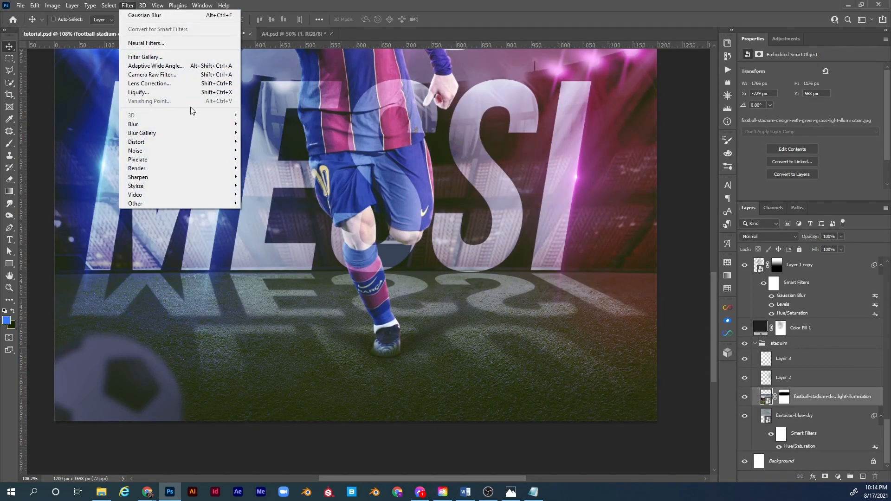
mouse_move(195, 124)
left_click(267, 166)
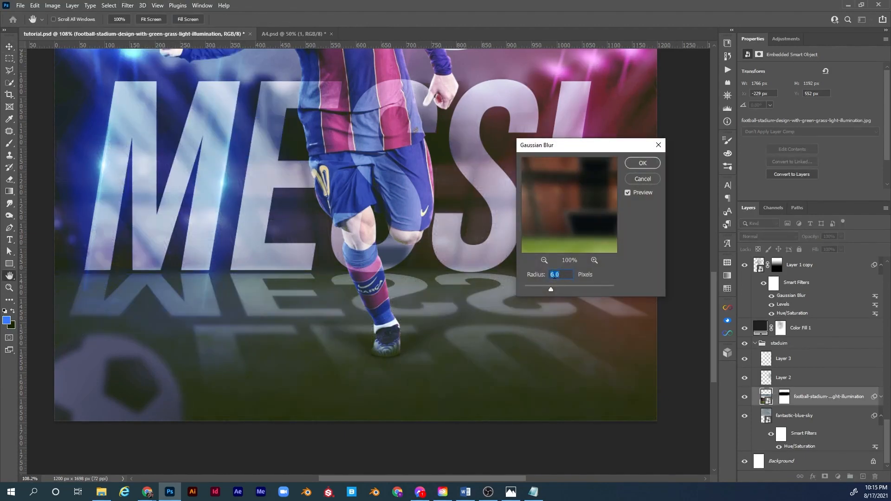
type("5")
key("Tab")
left_click(646, 164)
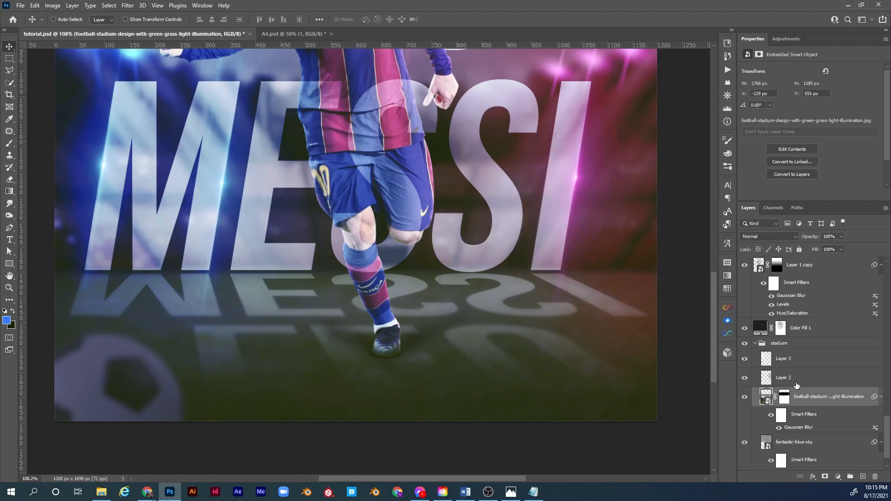
Choose the Soft Round brush and invert the football-stadium layer's filter mask to black so the blur is hidden
left_click(782, 416)
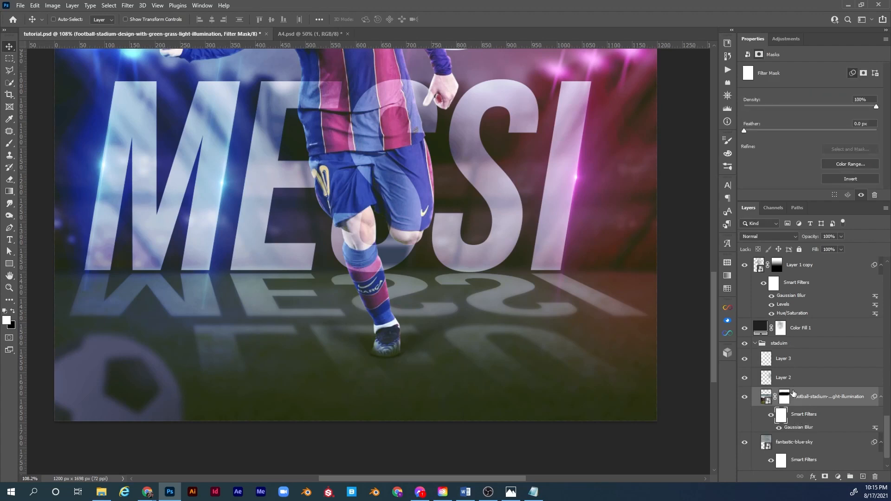
key("ctrl+0")
key("b")
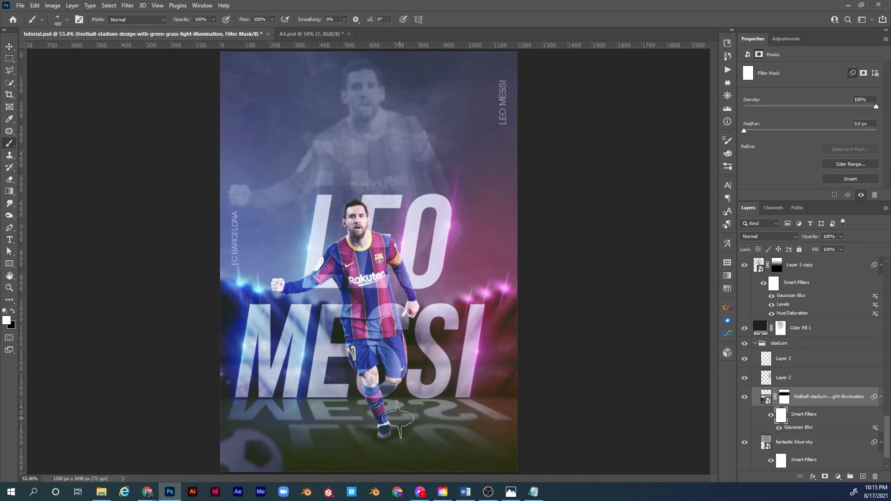
right_click(365, 316)
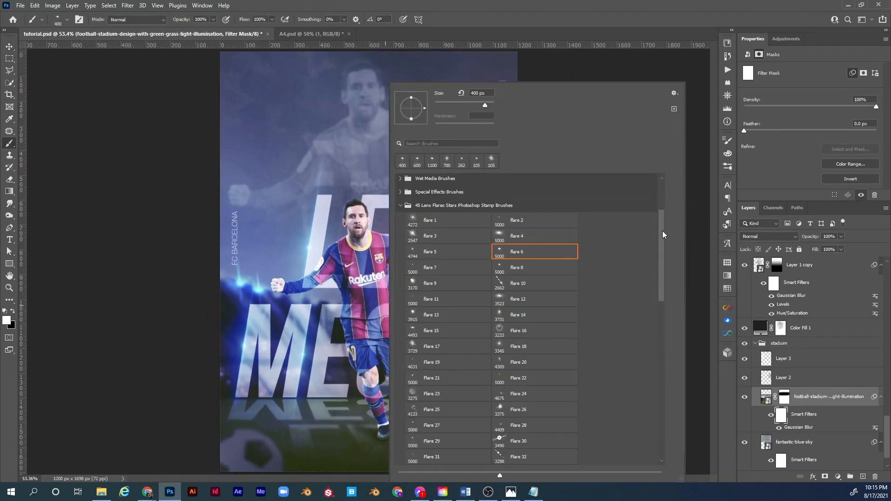
left_click_drag(662, 230, 659, 199)
left_click(448, 196)
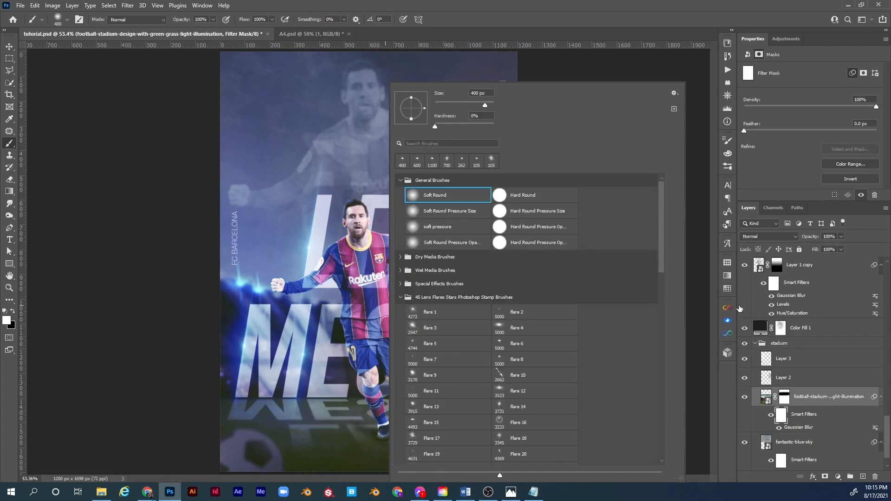
left_click(781, 412)
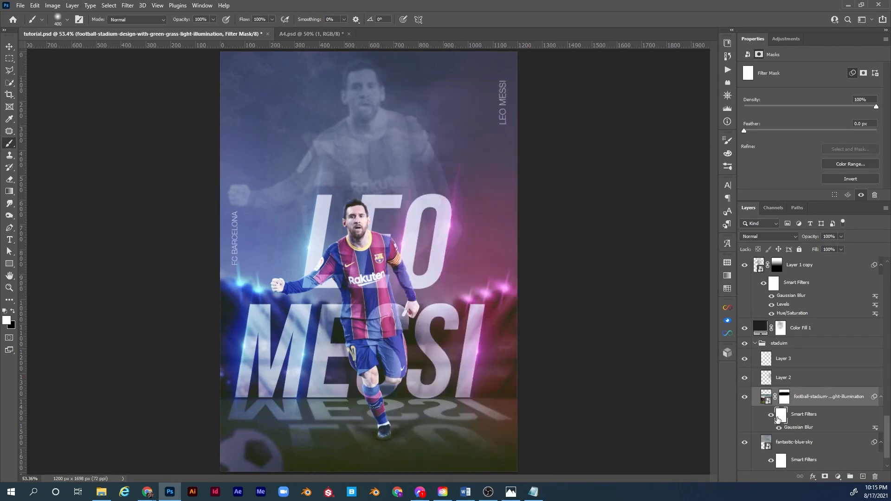
key("ctrl+i")
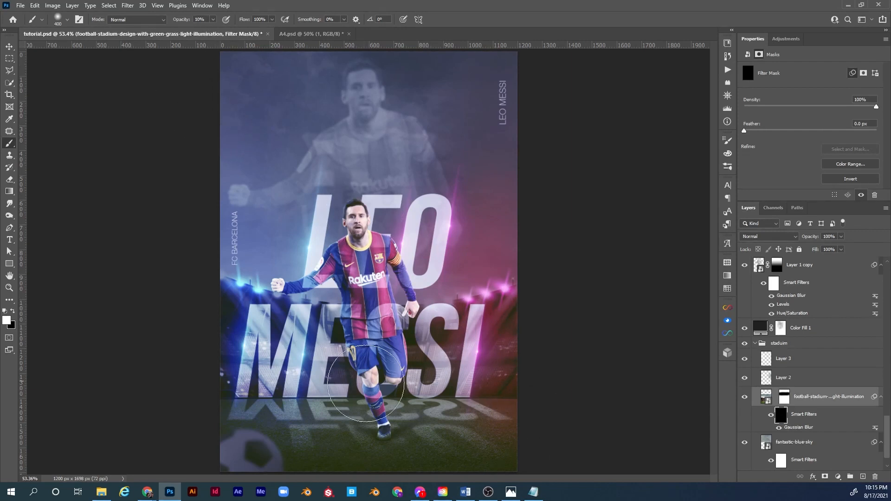
Paint white at 10% opacity on the filter mask to restore the blur around the poster's outer areas, and compare by toggling the smart filter
key("ctrl+minus")
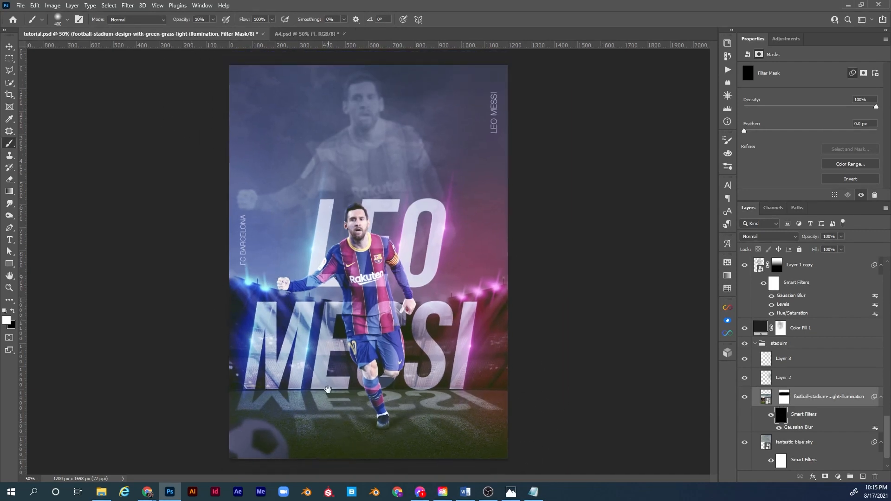
left_click_drag(342, 419, 370, 438)
mouse_move(370, 438)
left_mouse_down()
mouse_move(372, 380)
mouse_move(330, 324)
left_mouse_up()
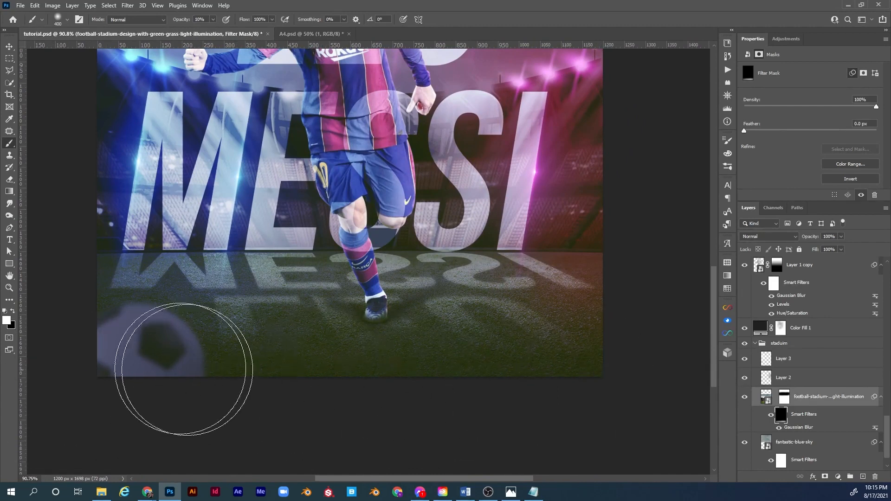
mouse_move(293, 379)
left_mouse_down()
mouse_move(281, 425)
mouse_move(238, 497)
left_mouse_up()
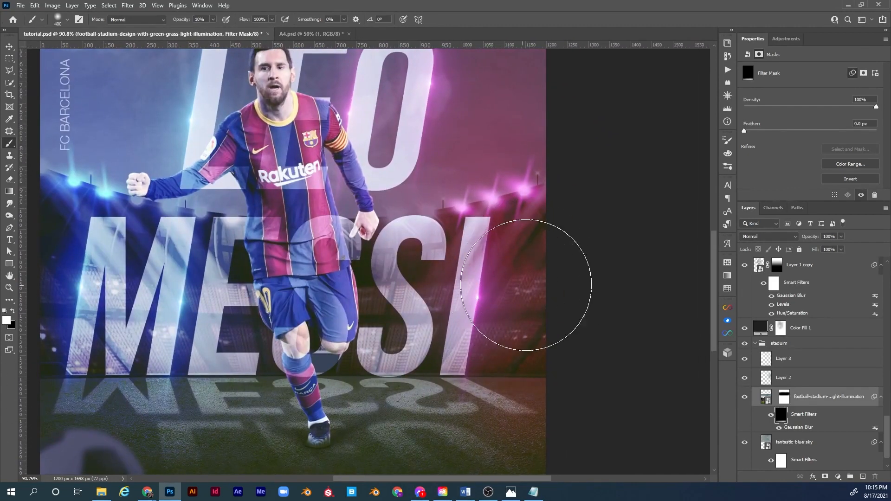
left_click_drag(486, 292, 593, 287)
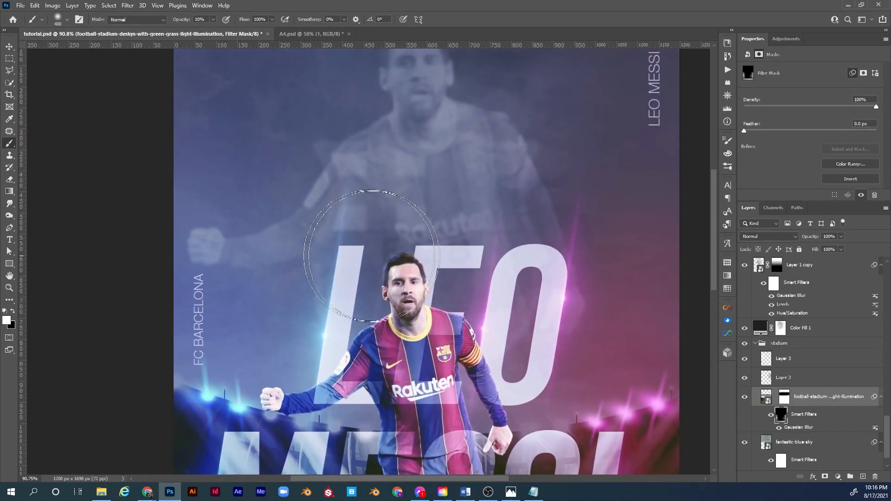
scroll(425, 223, "down", 5)
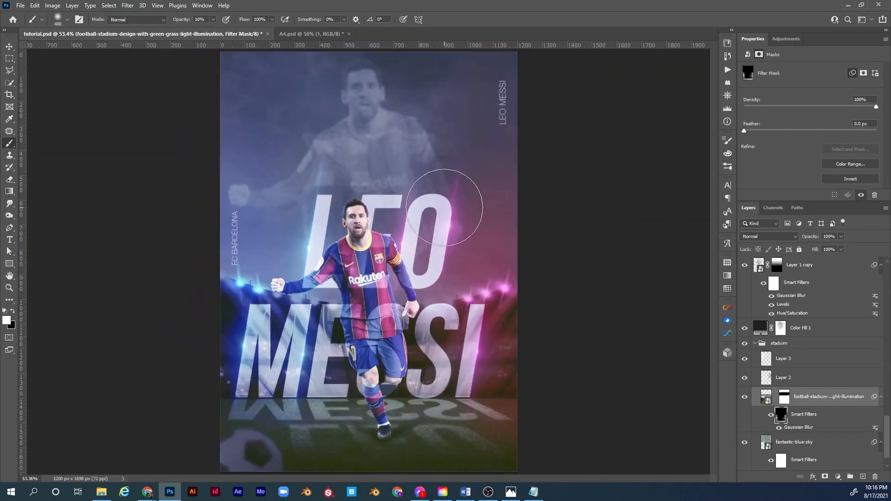
left_click(768, 416)
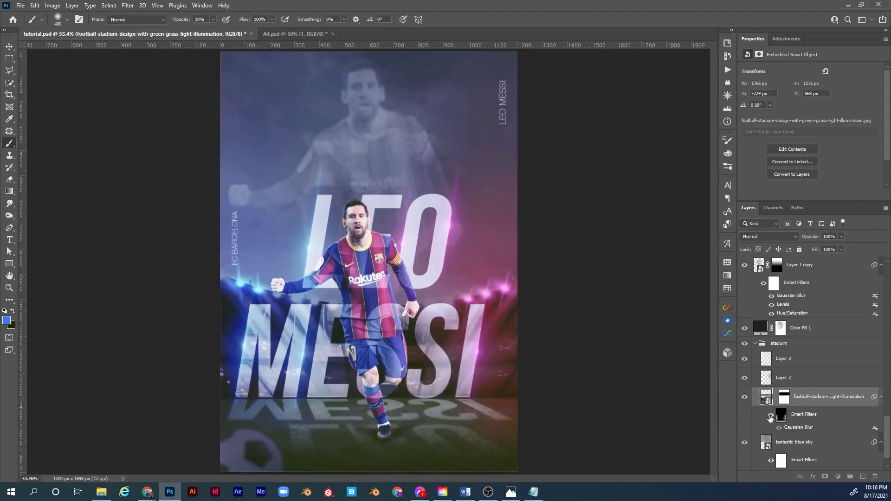
key("z")
scroll(445, 447, "up", 5)
left_click_drag(469, 447, 483, 364)
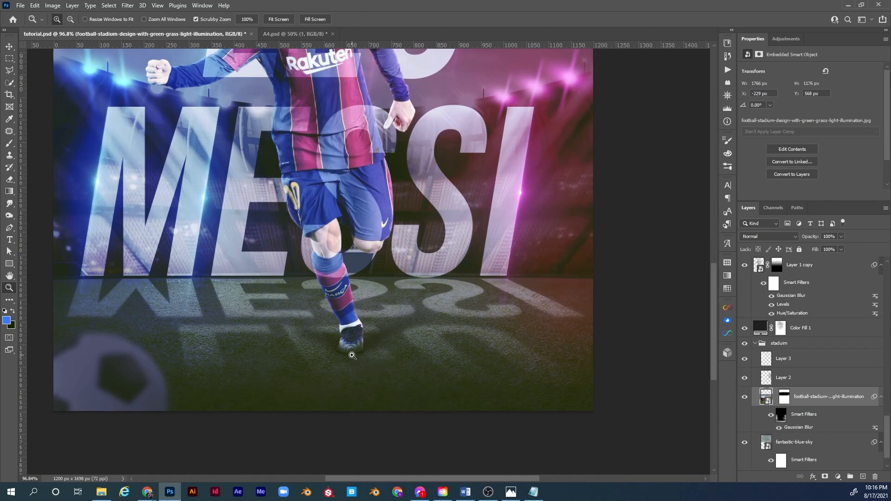
key("ctrl+0")
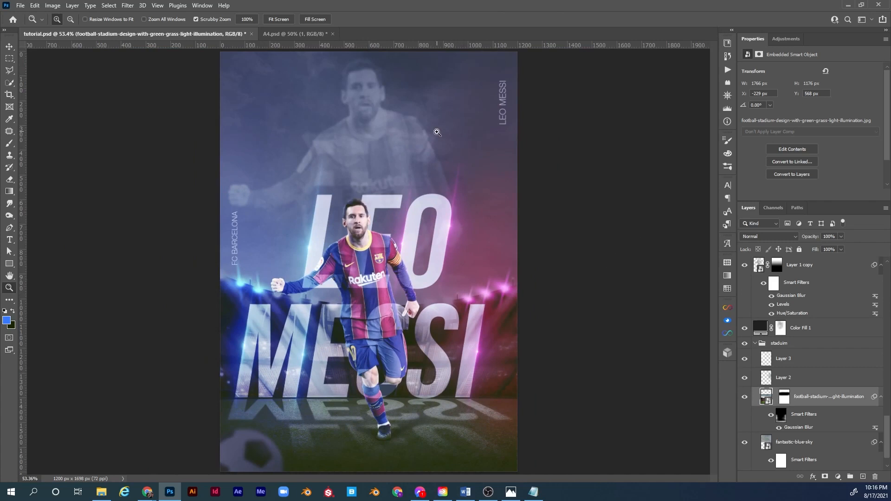
Add the text LEO MESSI over the grass at the poster's lower edge, above the topmost layer, Layer 6 copy
scroll(779, 399, "up", 10)
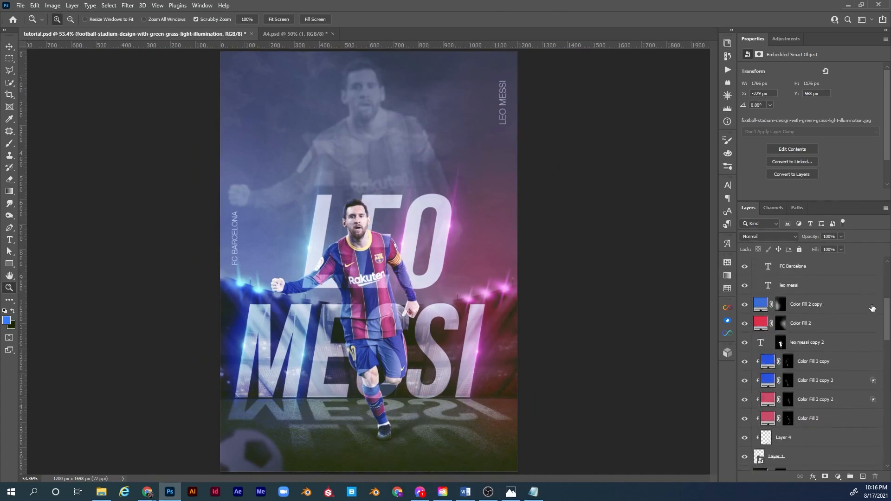
left_click(773, 272)
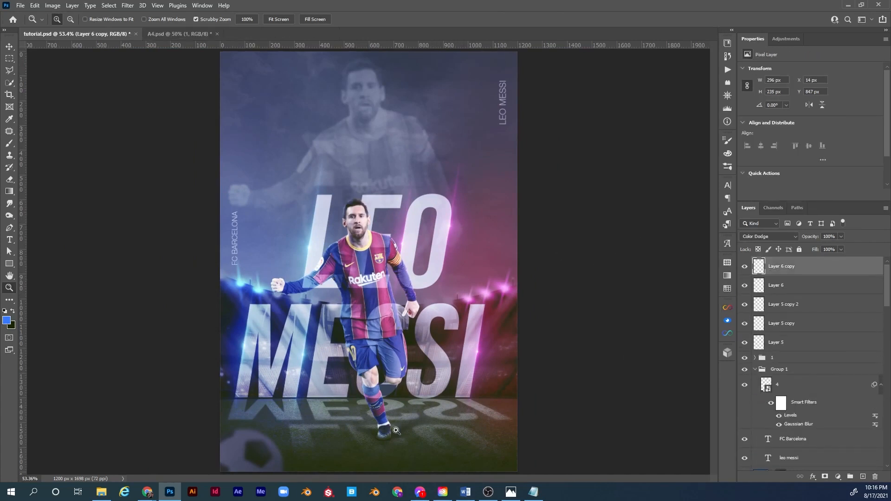
key("t")
left_click(344, 451)
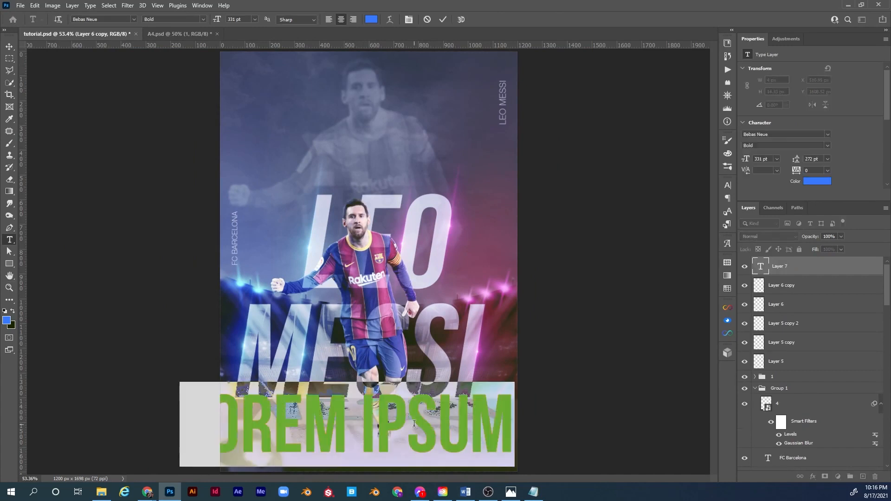
type("LEO M")
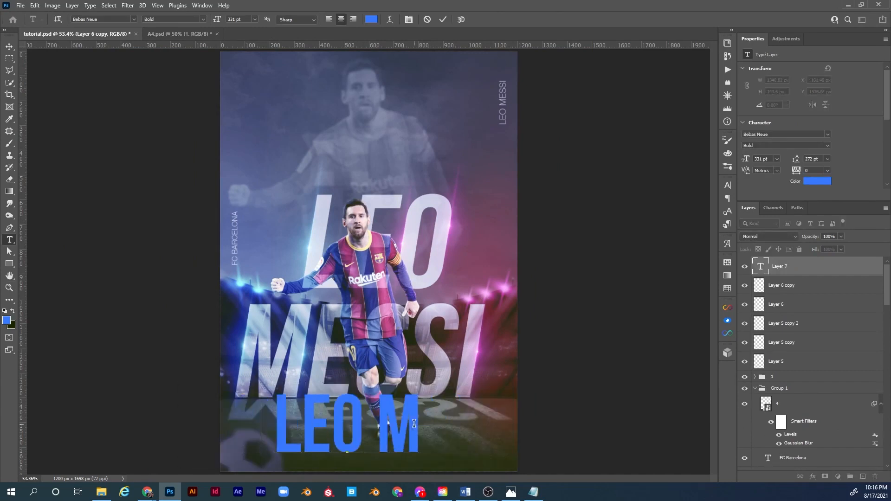
type("ESSI")
key("ctrl+Return")
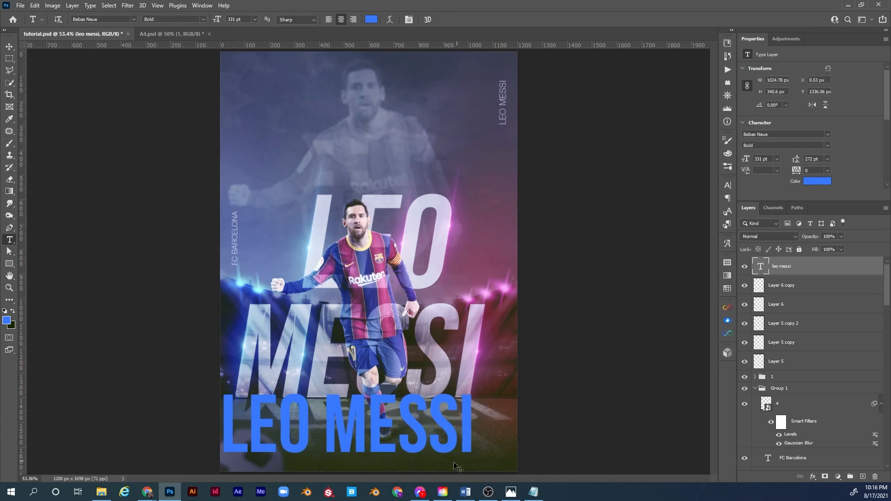
Scale the new LEO MESSI text down to about 175 px wide below the player's foot and color it white (ffffff)
key("ctrl+t")
left_click_drag(478, 424, 374, 452)
key("Return")
key("v")
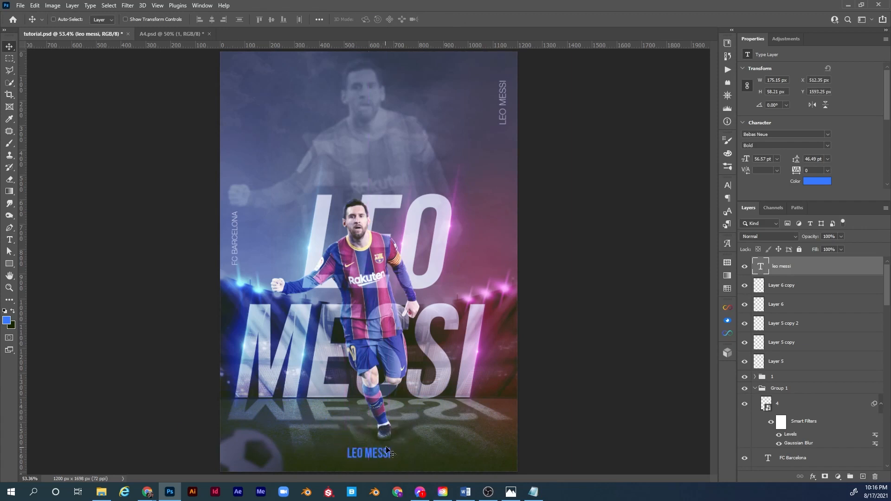
left_click(820, 182)
left_click(598, 201)
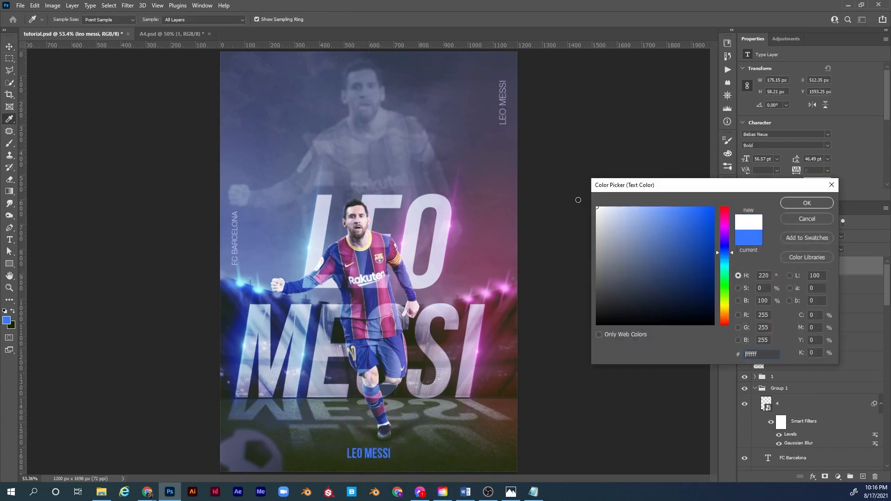
left_click(805, 203)
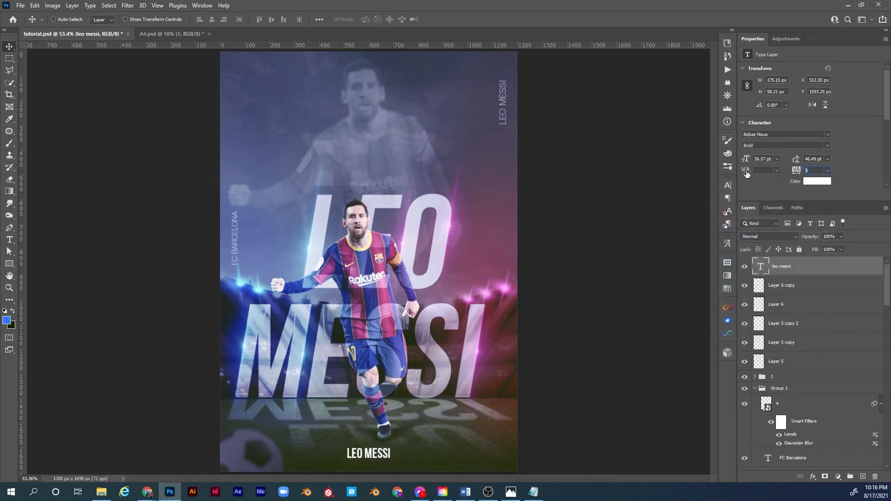
Widen the small LEO MESSI text's tracking to 1400
key("shift+Up")
key("shift+Up")
key("shift+Up")
key("shift+Up")
key("shift+Up")
key("shift+Up")
key("shift+Up")
key("shift+Up")
key("shift+Up")
key("shift+Up")
key("shift+Up")
key("shift+Up")
key("shift+Up")
key("shift+Up")
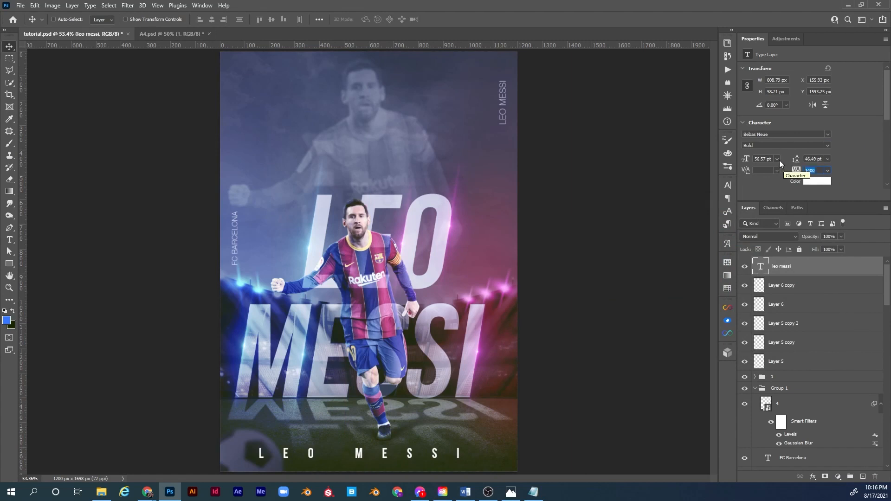
Reduce the small LEO MESSI text's font size to 33 pt
key("Down")
key("Down")
key("Down")
key("Down")
key("Down")
key("Down")
key("Down")
key("Down")
key("Down")
key("Down")
key("Down")
key("Down")
key("Down")
key("Down")
key("Down")
key("Down")
key("Down")
key("Down")
key("Down")
key("Down")
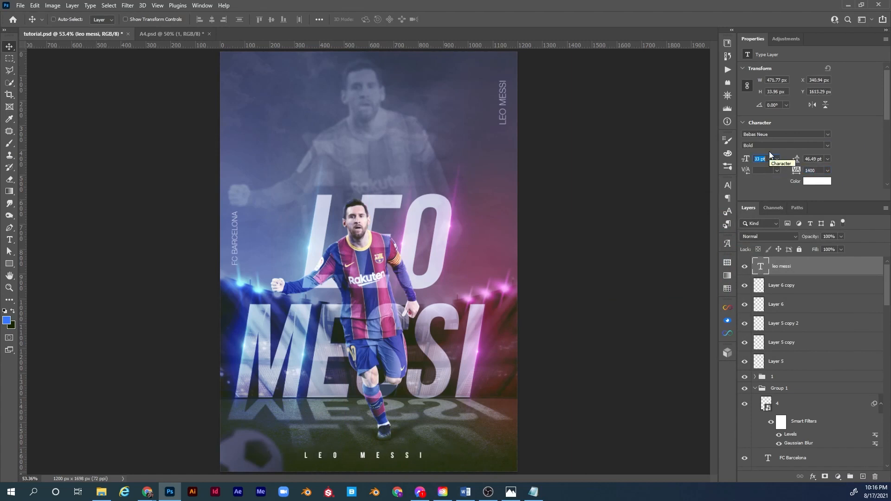
Increase the small LEO MESSI text's tracking to 1800
left_click_drag(815, 170, 743, 172)
key("shift+Up")
key("shift+Up")
key("shift+Up")
key("shift+Up")
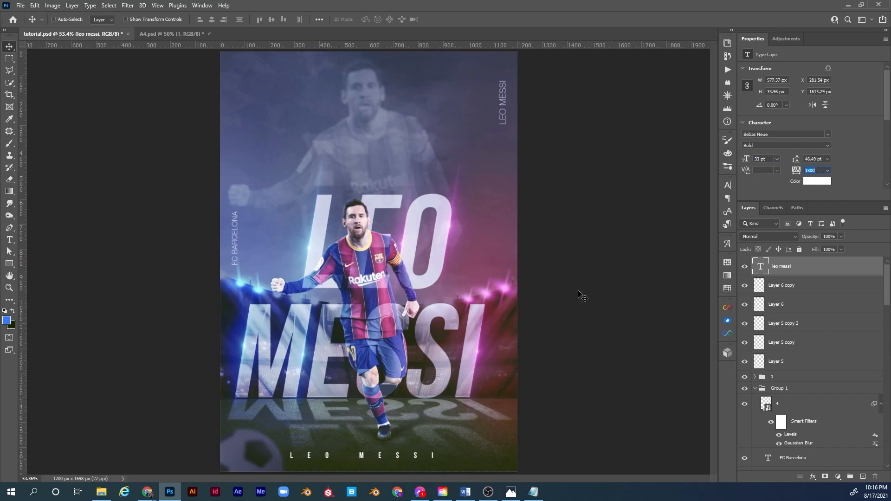
Center the small LEO MESSI text horizontally near the poster's lower edge and save the document
key("ctrl+t")
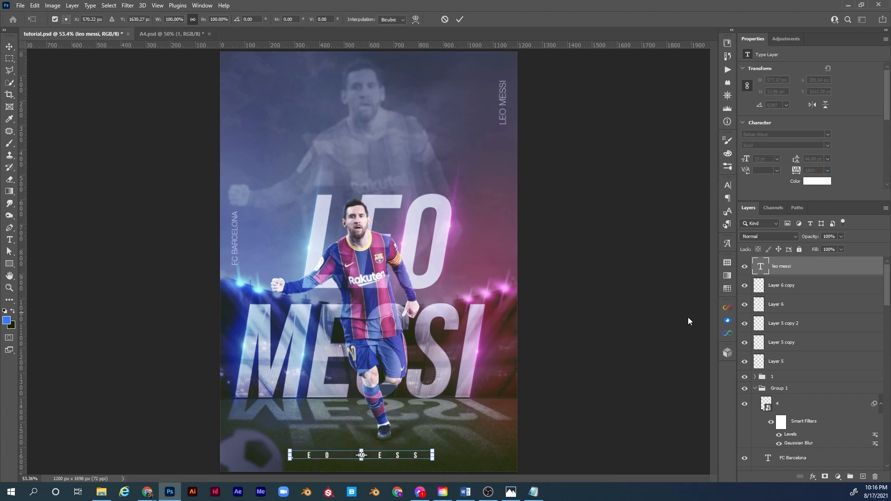
left_click_drag(416, 457, 424, 457)
key("Right")
key("Right")
key("Right")
key("Right")
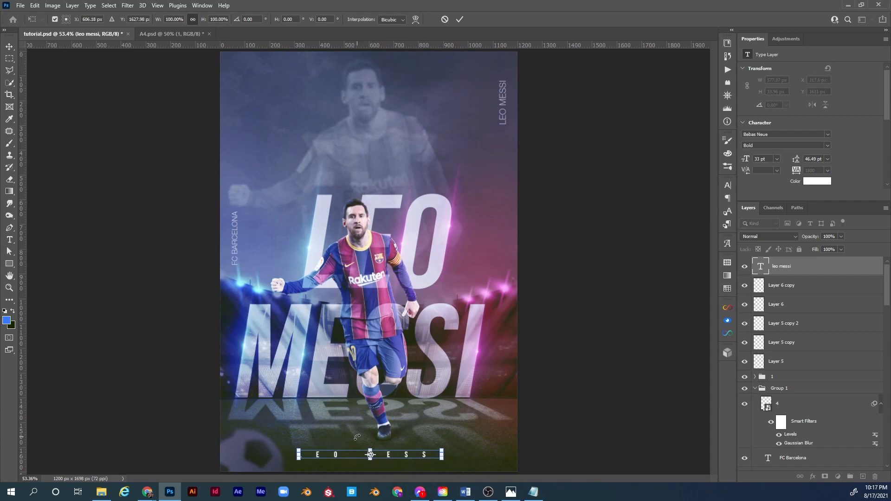
key("Return")
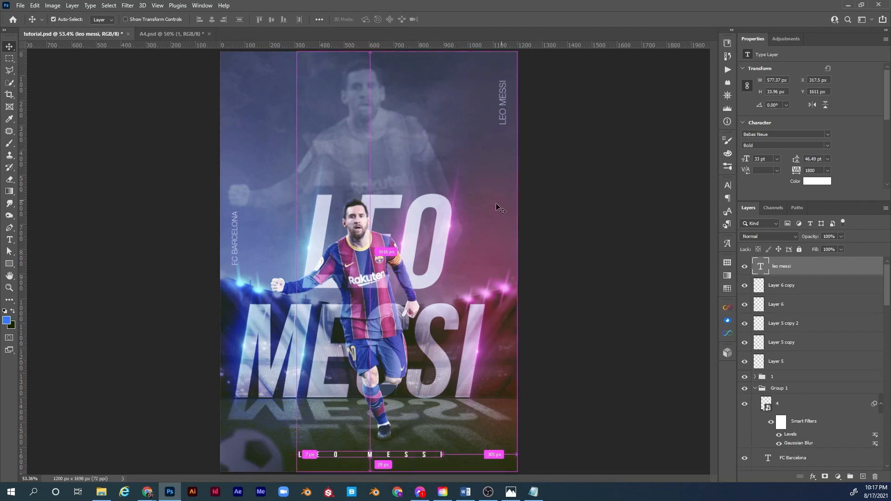
key("ctrl+s")
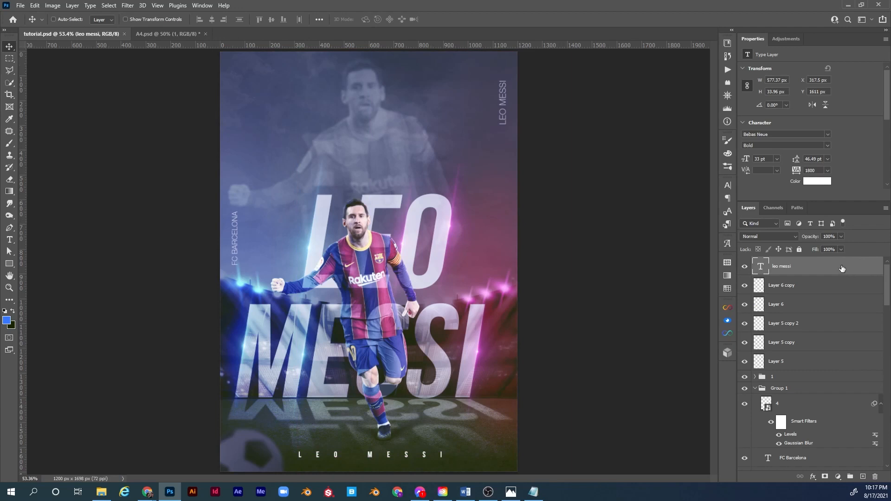
Stamp all visible layers into a new layer on top of the stack and convert it to a smart object
key("ctrl")
key("ctrl+shift+alt+e")
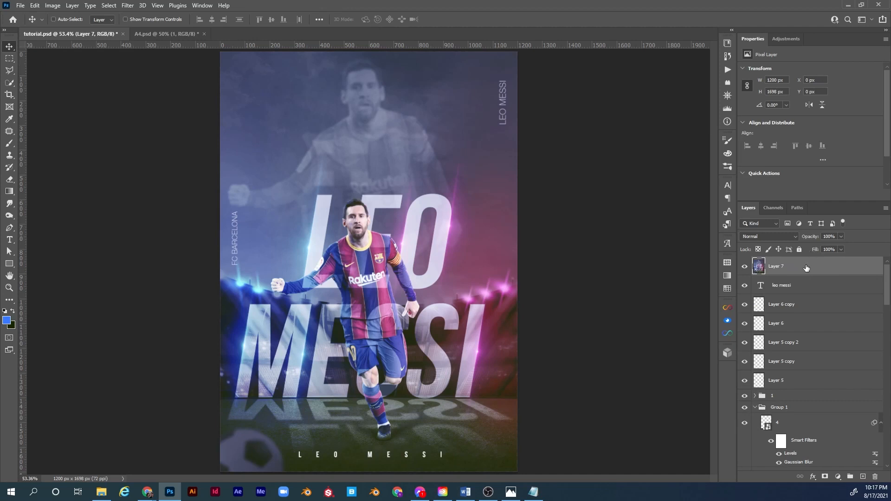
right_click(806, 268)
left_click(753, 219)
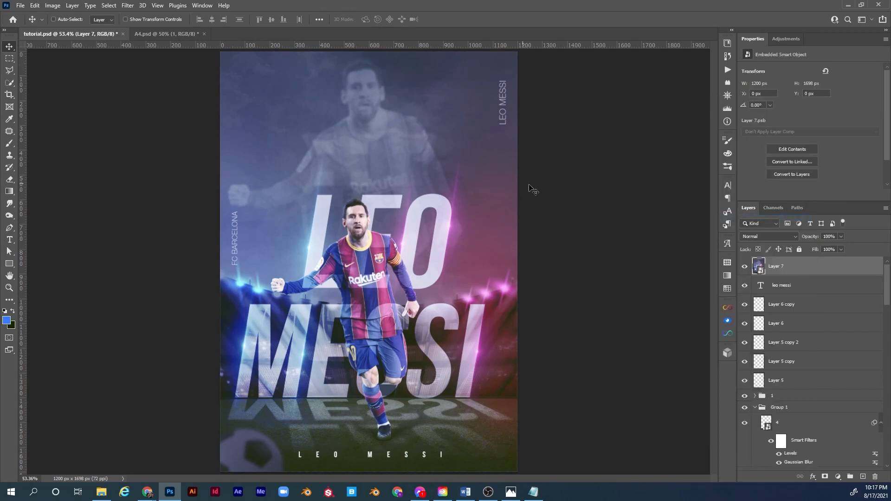
Apply the Camera Raw filter with Exposure +0.30, Contrast +13, Highlights +13, Shadows -11, Whites +7 and Blacks -36
key("ctrl")
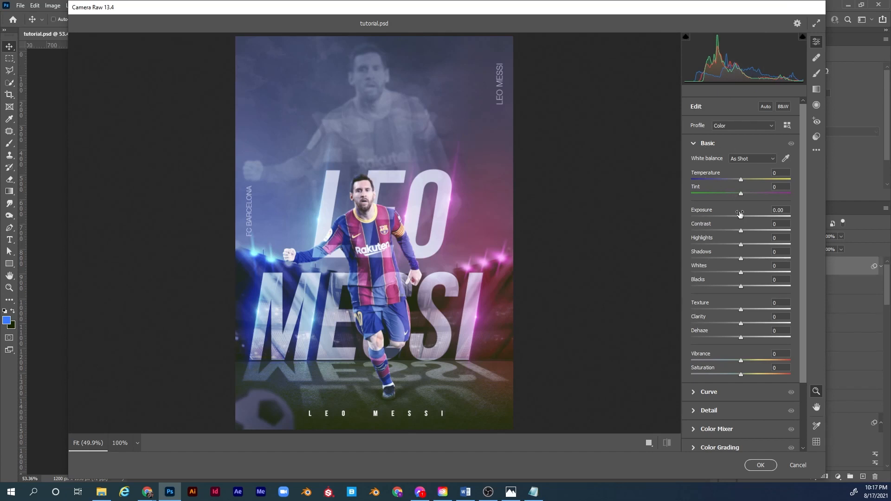
left_click_drag(741, 216, 736, 260)
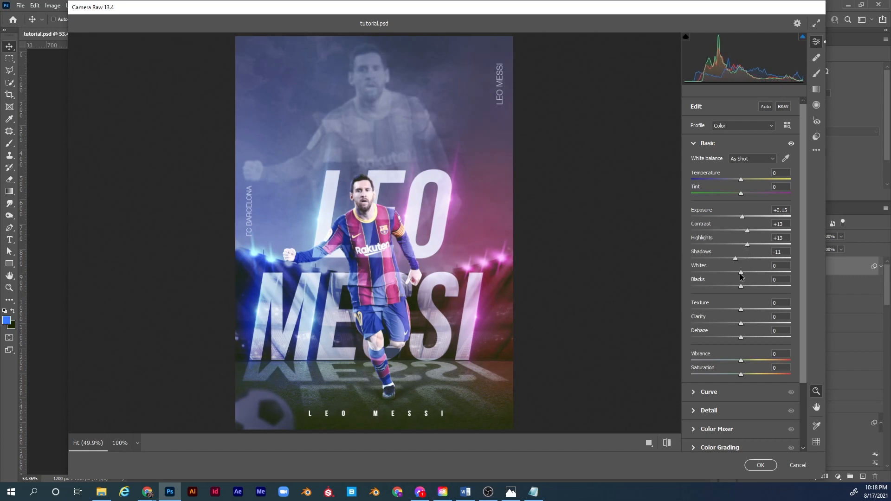
left_click_drag(740, 273, 742, 272)
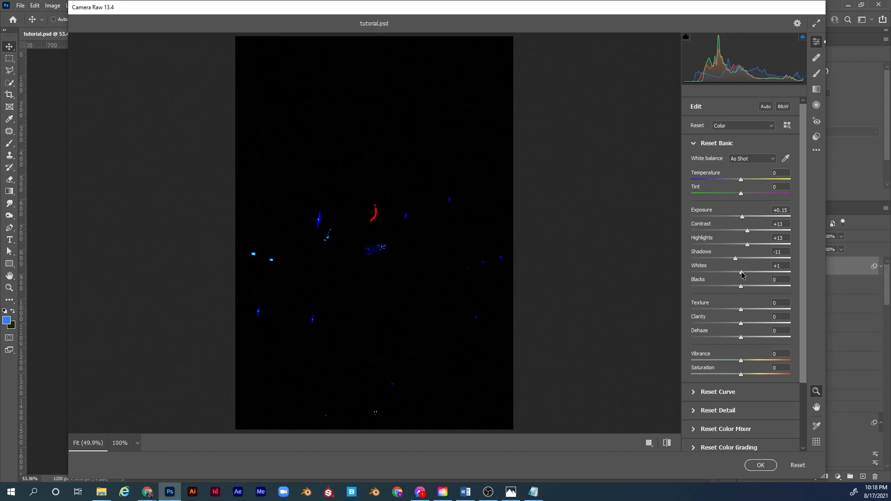
left_click_drag(741, 274, 745, 274)
left_click_drag(744, 274, 725, 288)
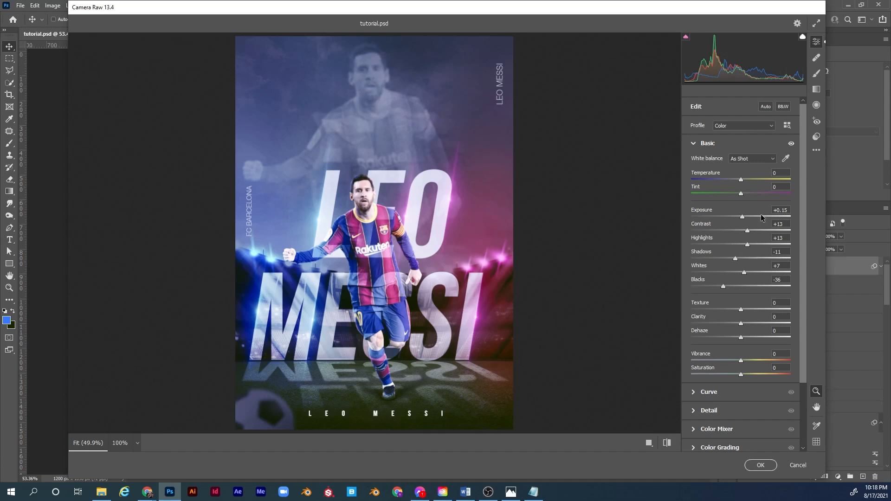
left_click_drag(741, 219, 743, 219)
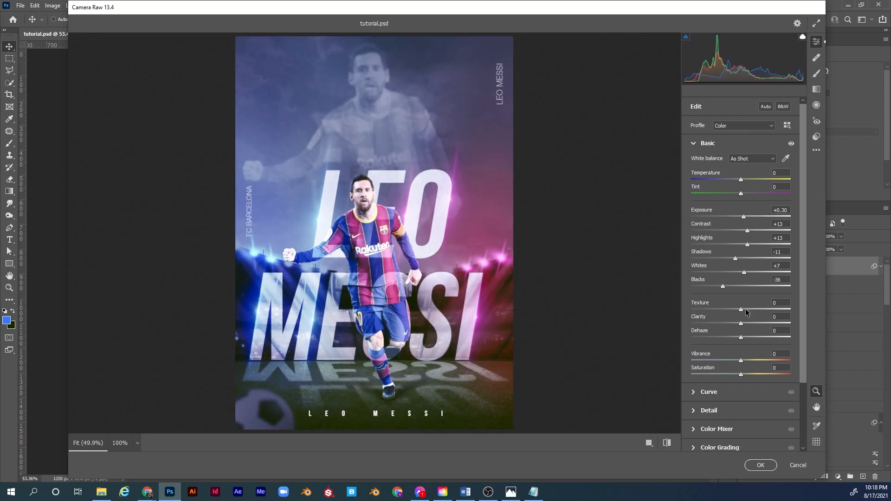
Set Texture and Clarity to +10, Dehaze to -5, Vibrance to +10 and Saturation to -5
left_click_drag(741, 310, 748, 310)
type("10")
key("Tab")
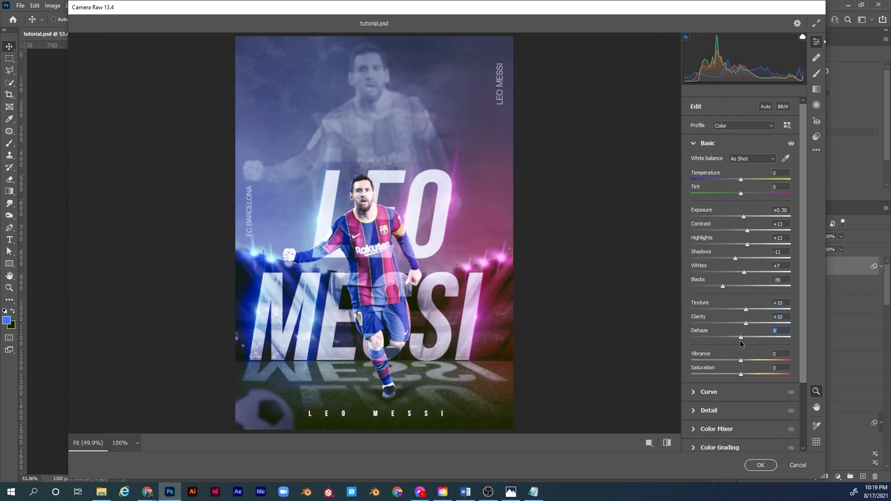
left_click_drag(741, 338, 739, 339)
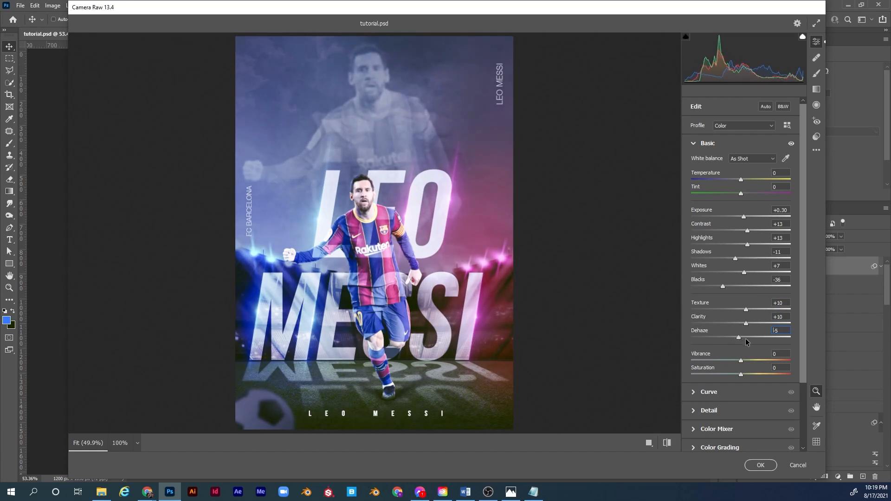
key("Tab")
type("10")
key("Tab")
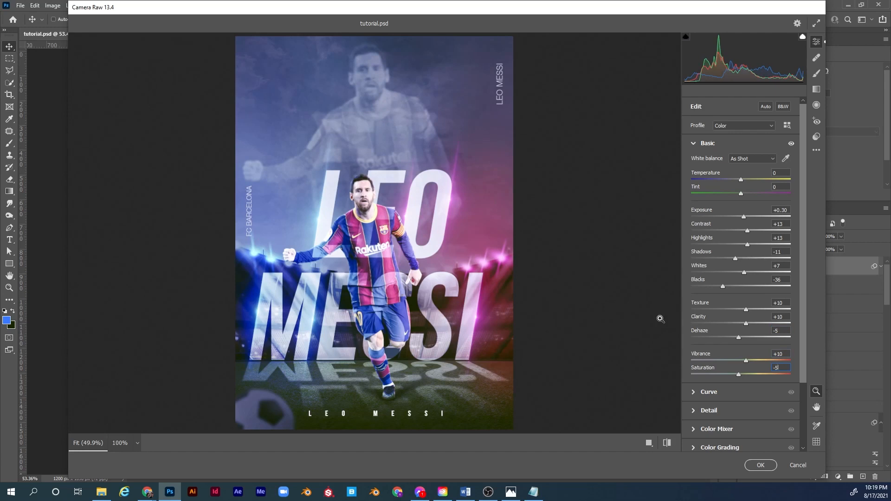
left_click(700, 393)
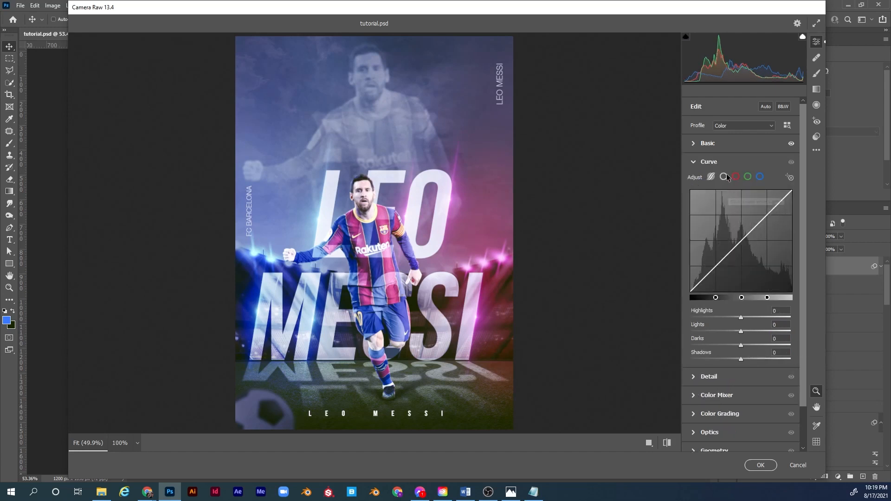
left_click(701, 169)
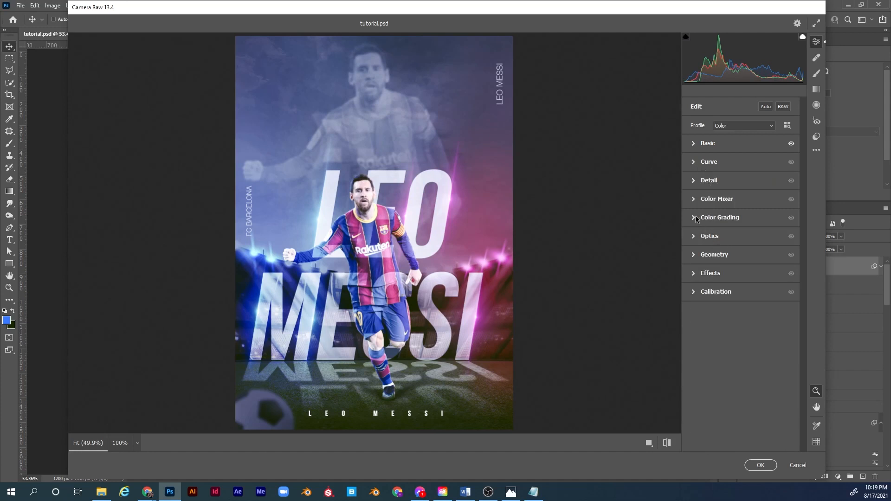
left_click(693, 199)
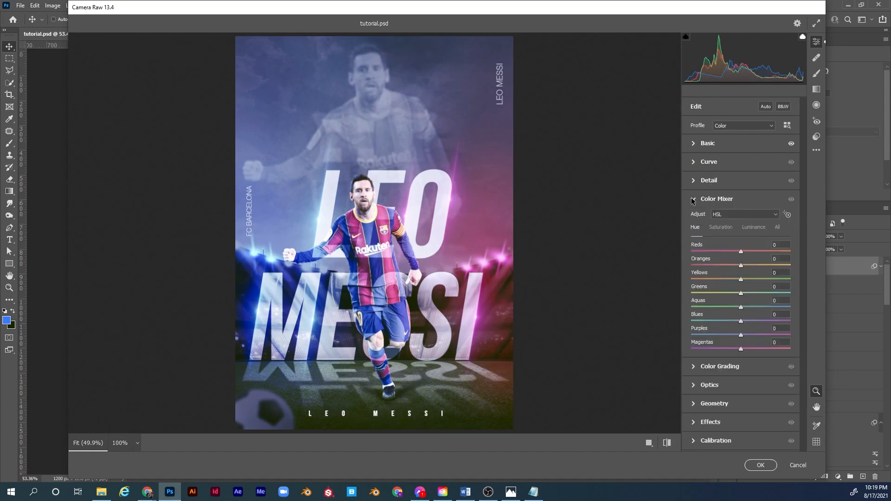
left_click(698, 201)
left_click(694, 218)
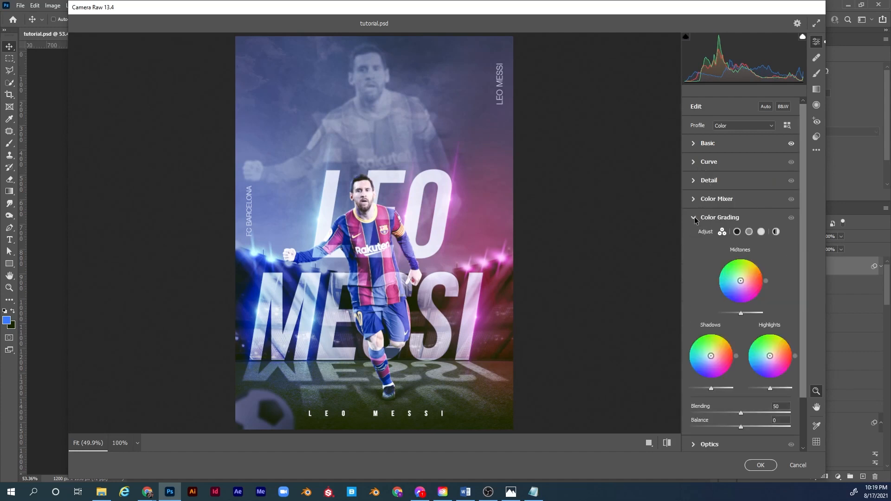
left_click(694, 216)
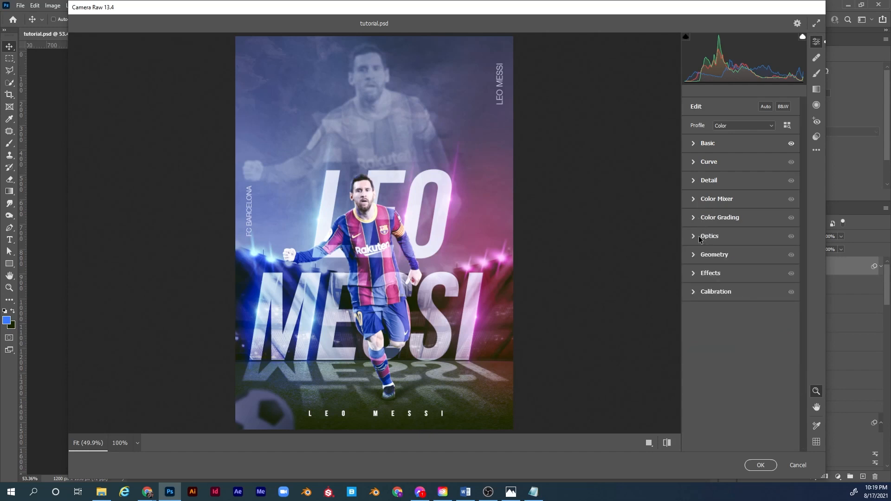
Set the Optics vignette to -20 to darken the poster's edges
left_click(699, 237)
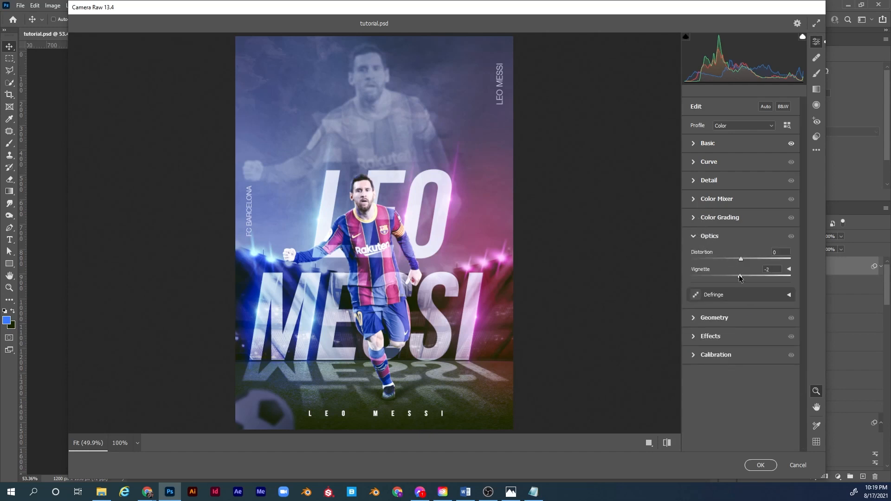
left_click_drag(739, 275, 720, 261)
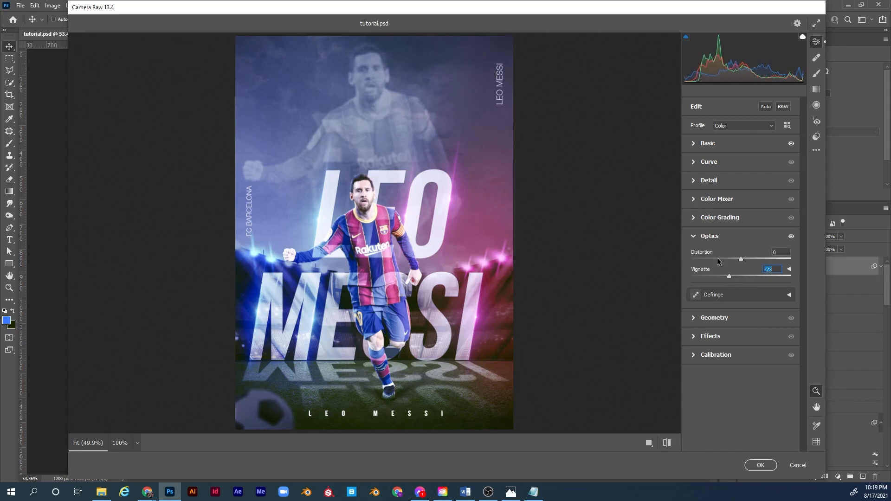
type("-20")
key("Return")
Add Grain of 20 to the poster in the Camera Raw effects and fine-tune the Vignetting slightly
left_click(699, 318)
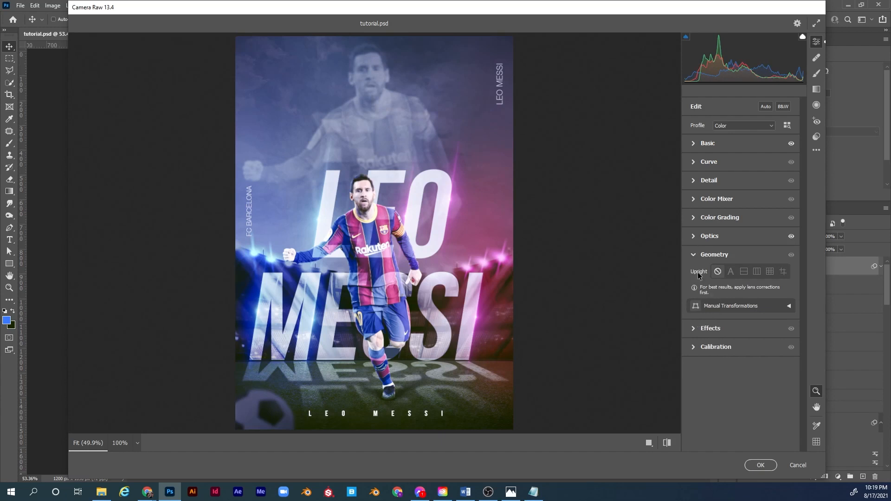
left_click(694, 329)
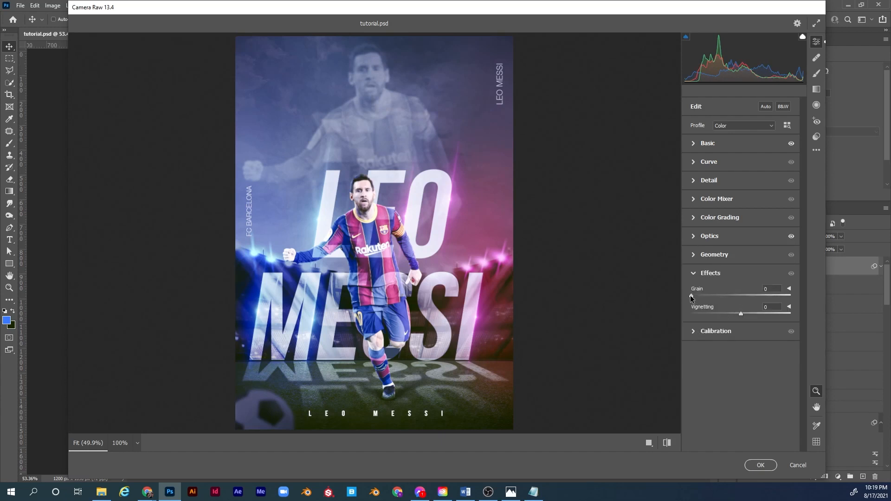
left_click_drag(690, 296, 712, 296)
key("ctrl+plus")
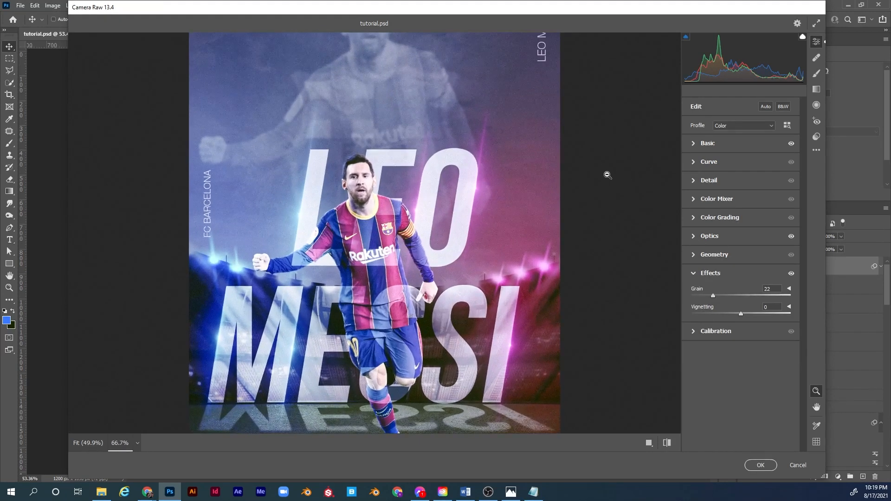
left_click_drag(478, 136, 493, 207)
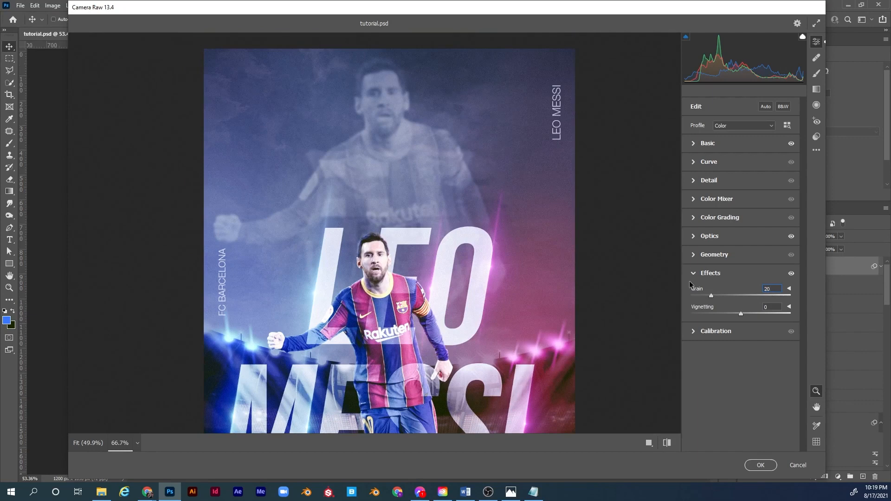
left_click_drag(739, 314, 742, 318)
Set the Camera Raw Sharpening to 60
left_click(694, 203)
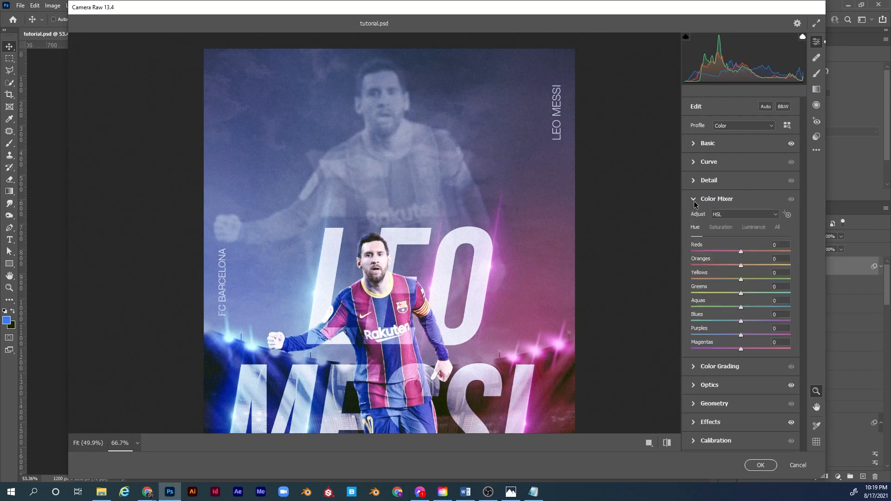
left_click(694, 203)
left_click(693, 183)
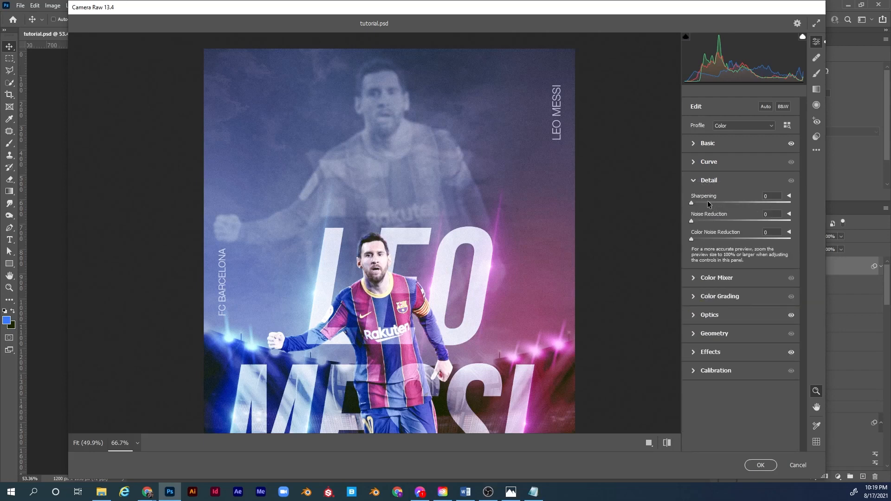
left_click_drag(727, 202, 726, 202)
left_click(773, 196)
type("60")
left_click(768, 215)
Refine the tones to Exposure +0.40, Whites -9 and Highlights +4, and apply the Camera Raw grade
left_click(694, 145)
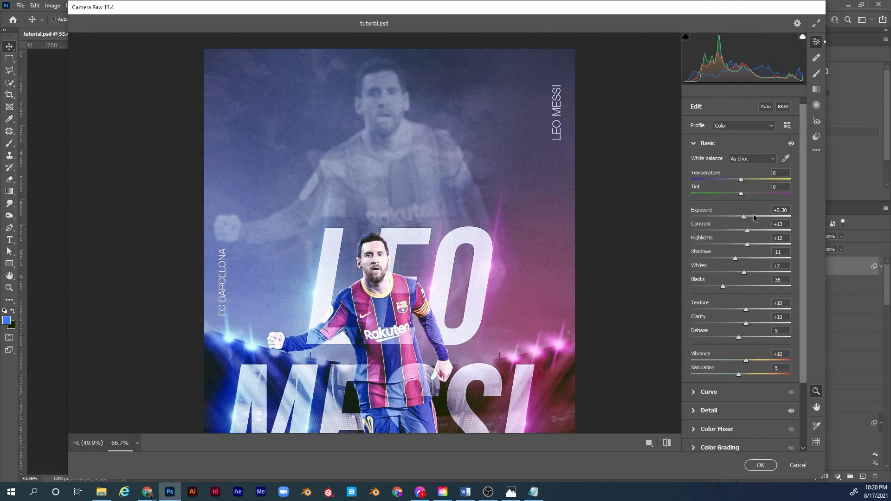
left_click_drag(744, 217, 745, 217)
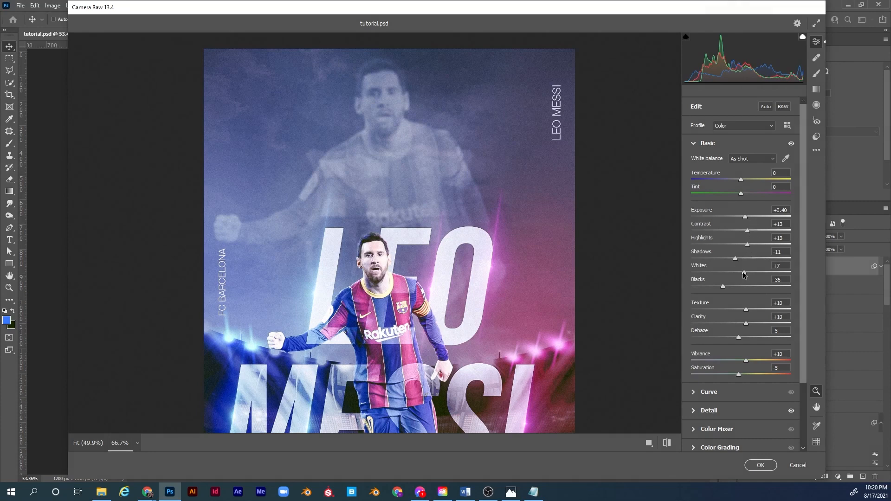
left_click_drag(740, 273, 743, 244)
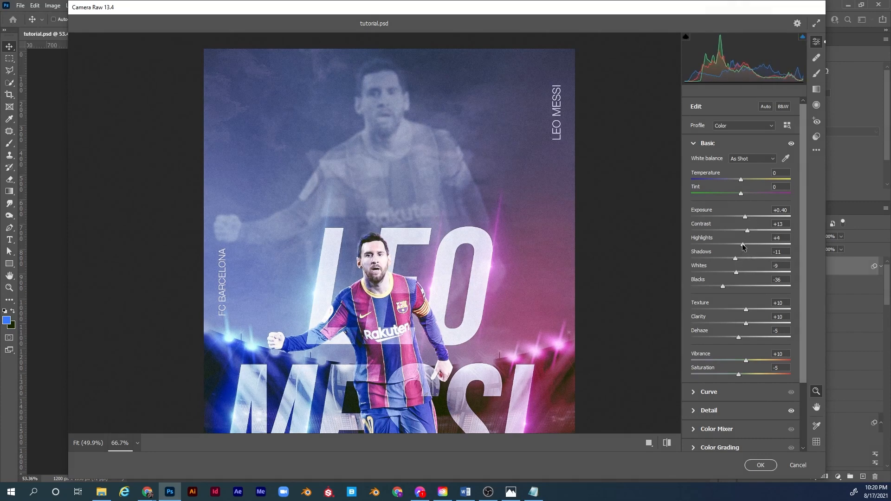
left_click(758, 467)
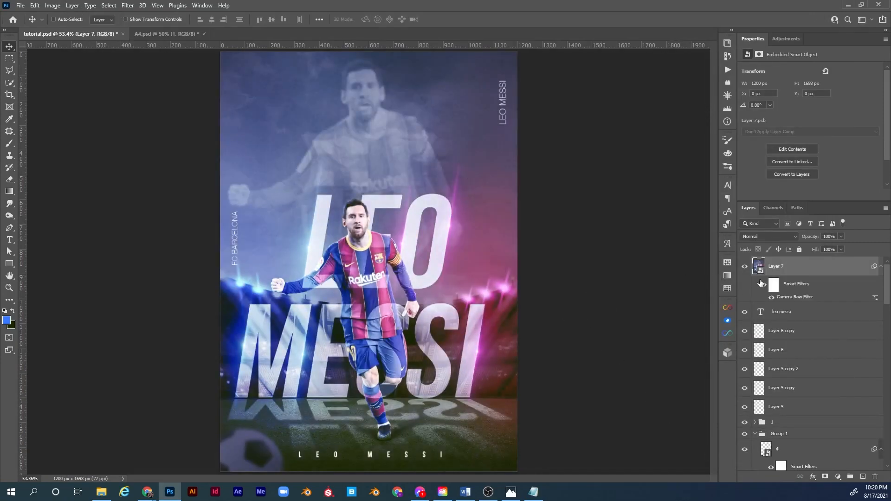
Compare the poster with and without its smart filter, and examine the player, lettering and flares up close
left_click(763, 284)
left_click(763, 283)
key("z")
left_click_drag(383, 230, 452, 111)
left_click_drag(436, 256, 421, 382)
left_click_drag(424, 173, 402, 257)
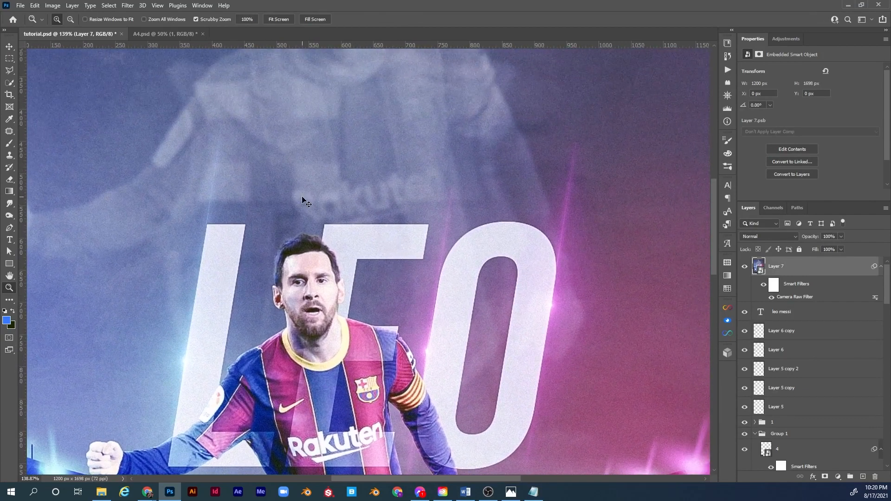
key("ctrl+0")
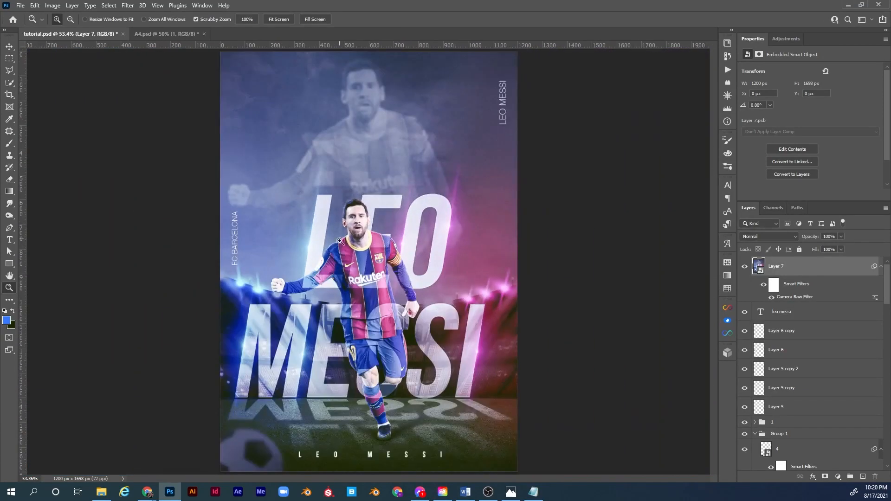
left_click_drag(393, 334, 434, 360)
mouse_move(345, 347)
left_mouse_down()
mouse_move(363, 348)
mouse_move(344, 343)
left_mouse_up()
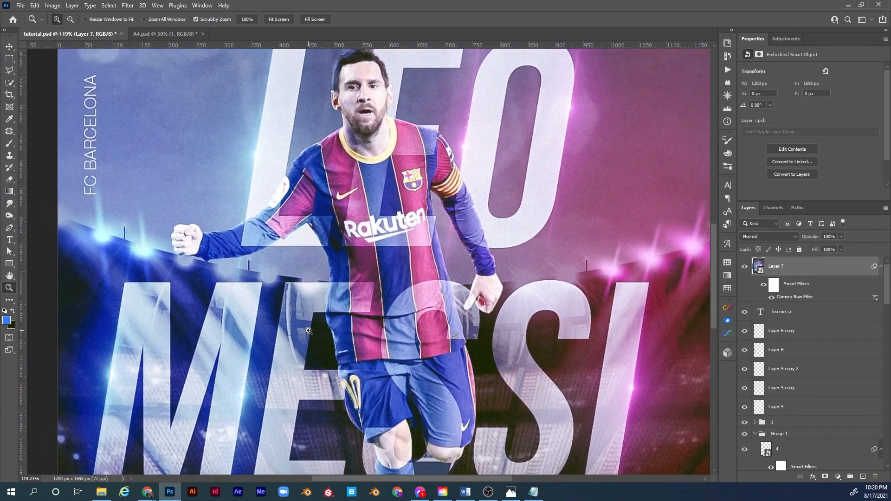